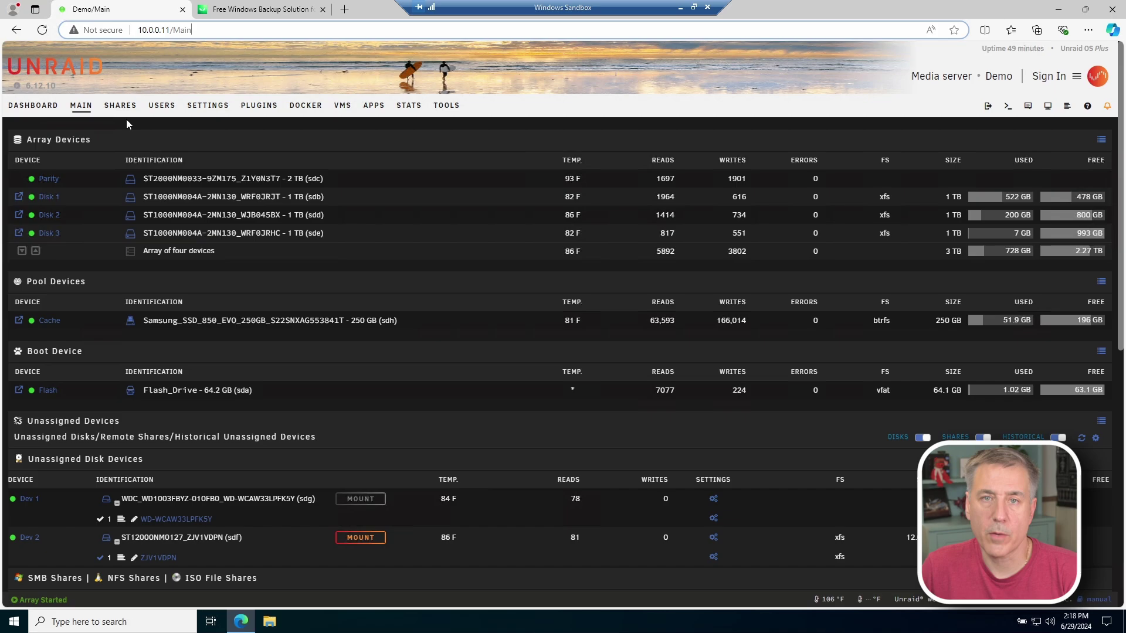
# - From the Shares list, add a share named 'backups' with the comment 'Data Share for backups'
pyautogui.click(128, 109)
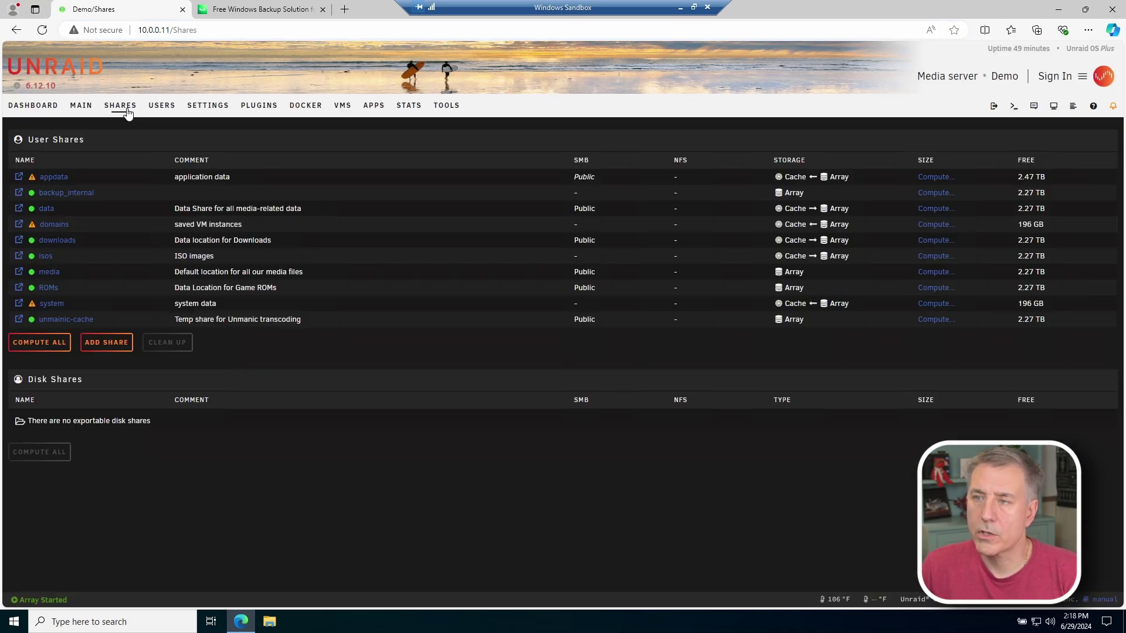
pyautogui.click(117, 348)
pyautogui.write('backups')
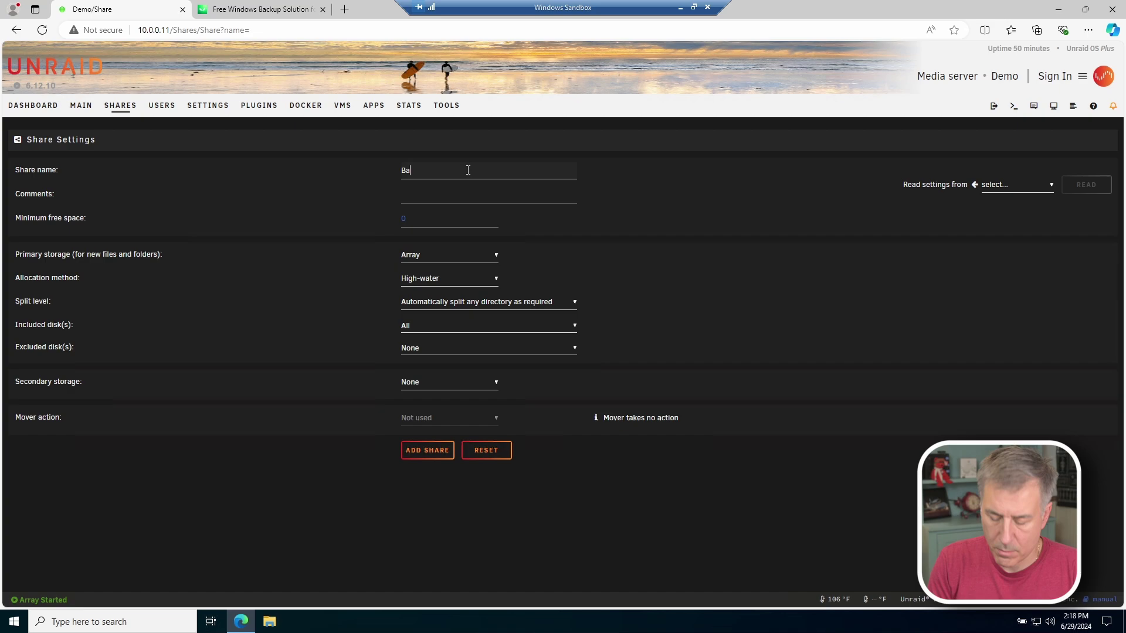
pyautogui.click(462, 192)
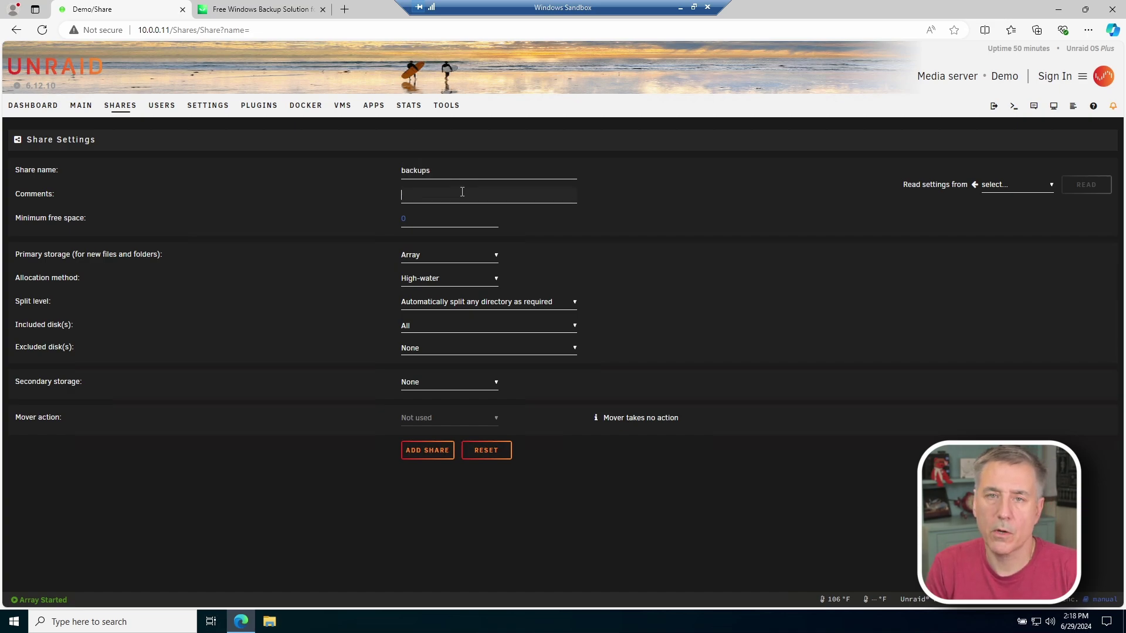
pyautogui.write('Data ')
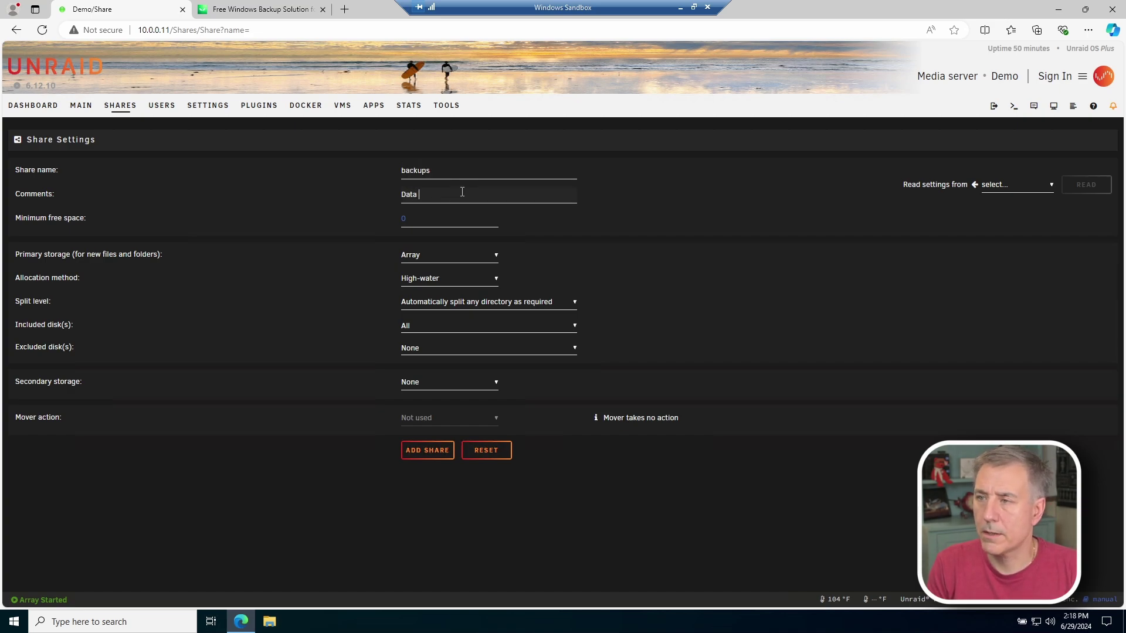
pyautogui.write('Share for backups')
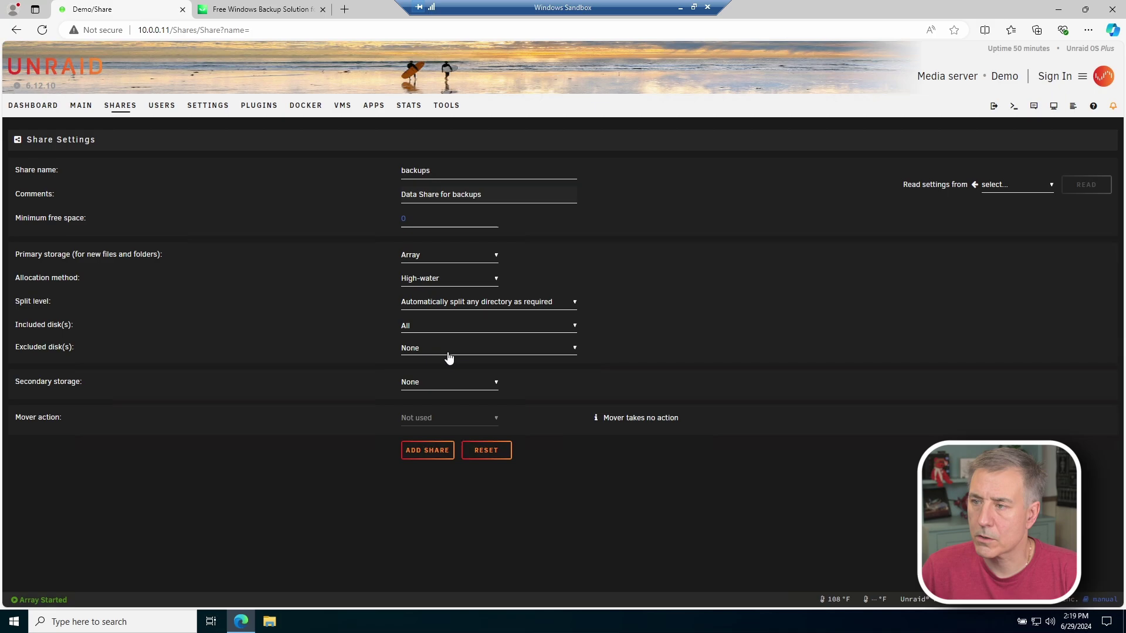
pyautogui.click(436, 451)
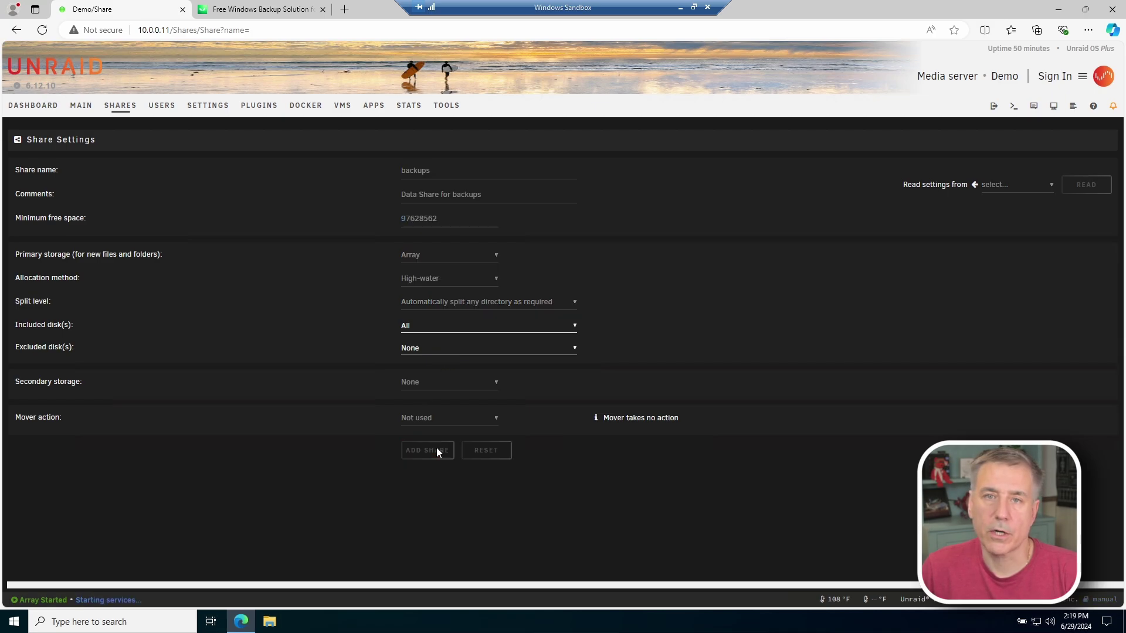
# - Set the backups share's SMB Export to Yes with Public security, then return to User Shares
pyautogui.scroll(-2, 442, 430)
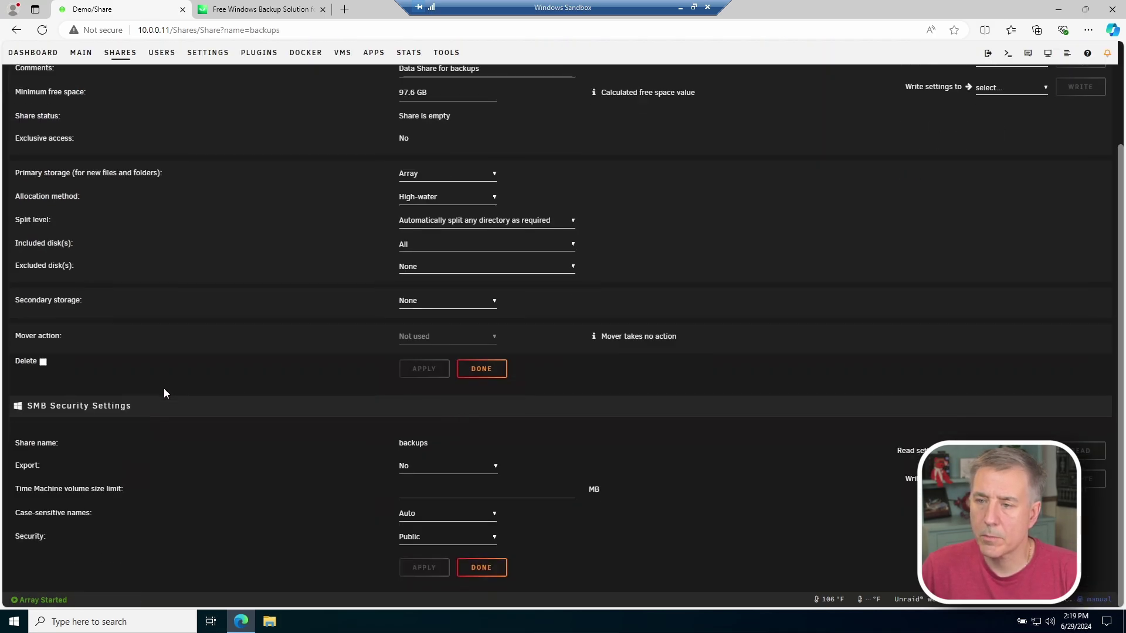
pyautogui.click(428, 466)
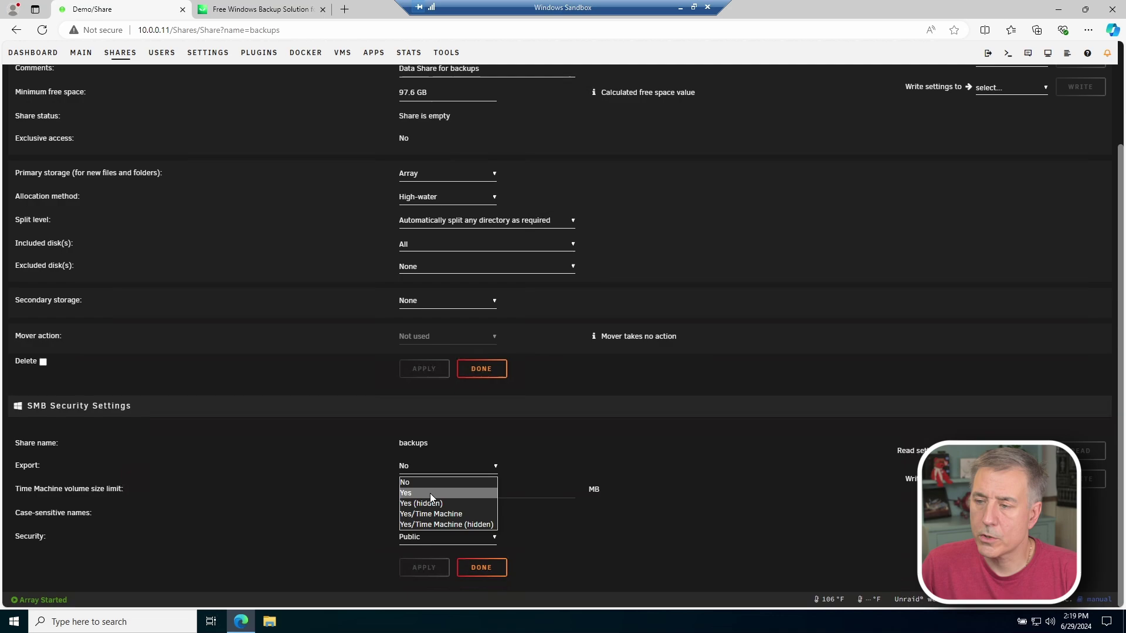
pyautogui.click(431, 493)
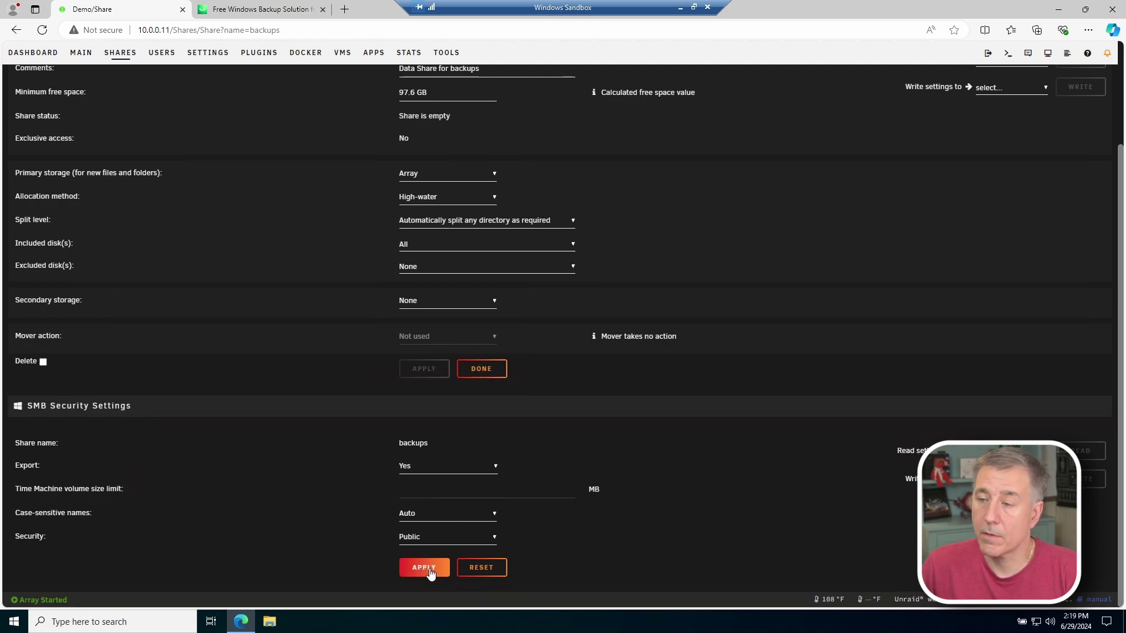
pyautogui.click(436, 538)
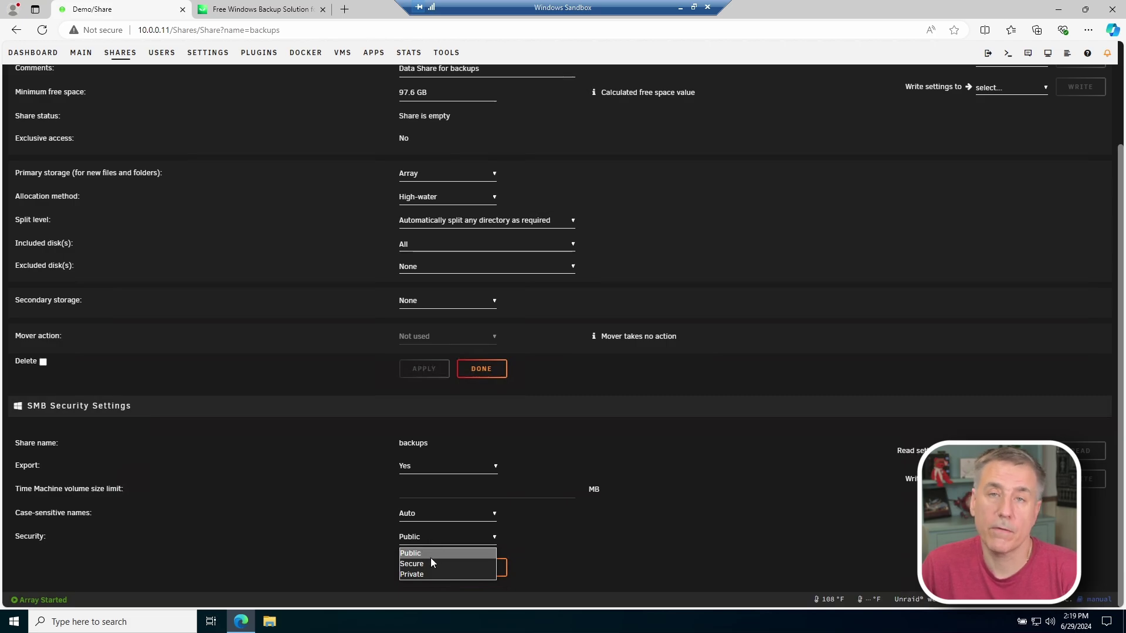
pyautogui.click(431, 564)
pyautogui.click(430, 567)
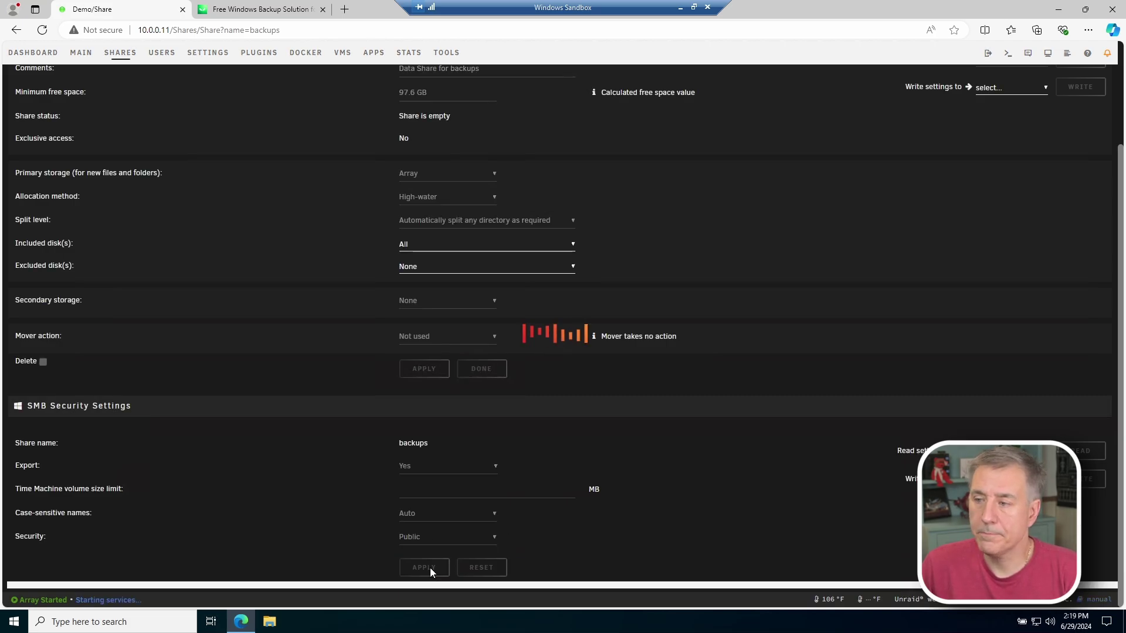
pyautogui.click(481, 495)
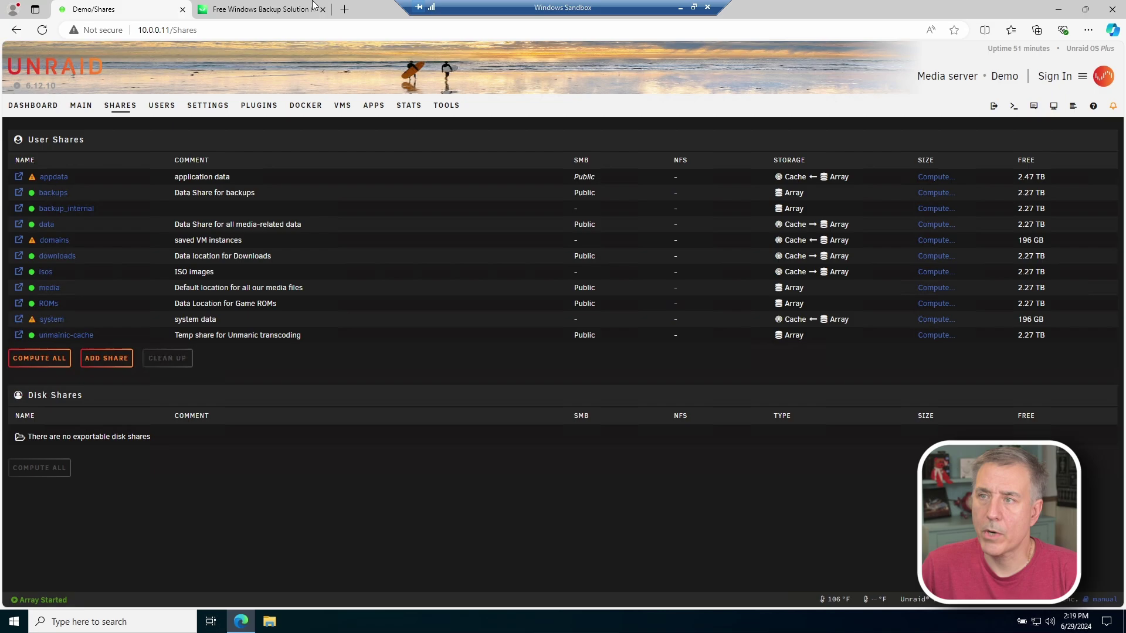
# - Open the network share \\10.0.0.11\backups in File Explorer
pyautogui.click(269, 621)
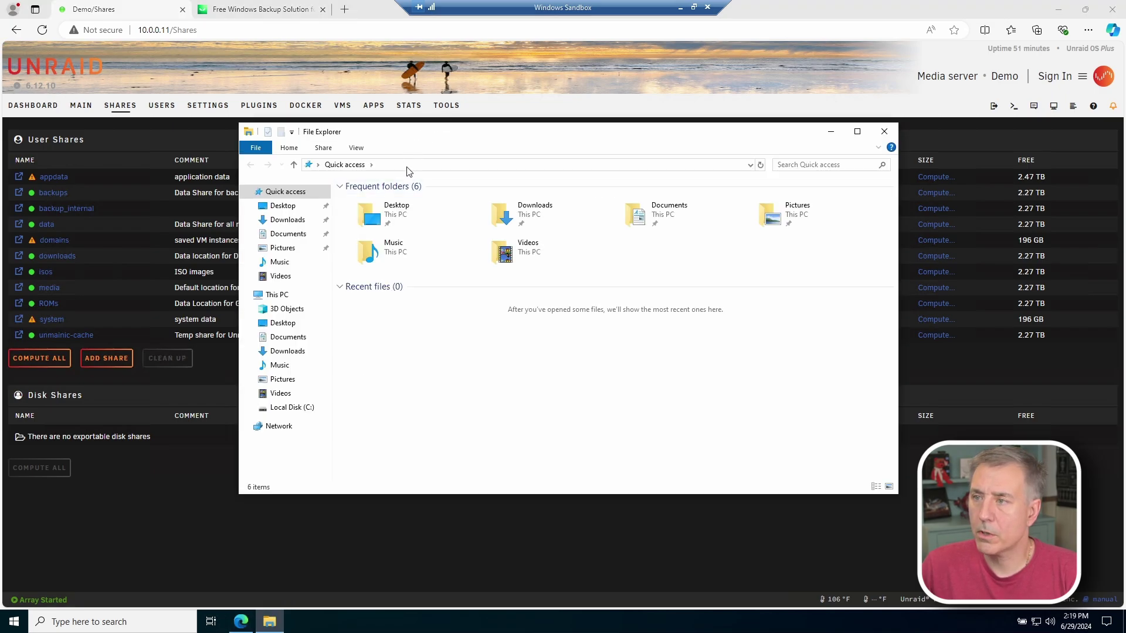
pyautogui.click(408, 165)
pyautogui.write('\\\\')
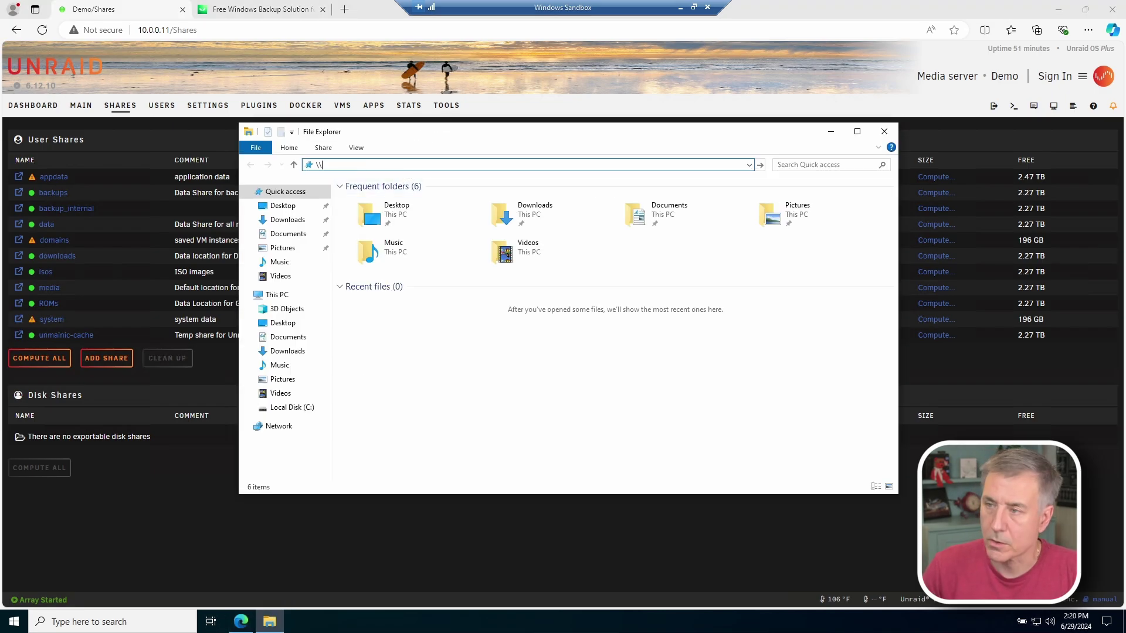
pyautogui.write('10.0.')
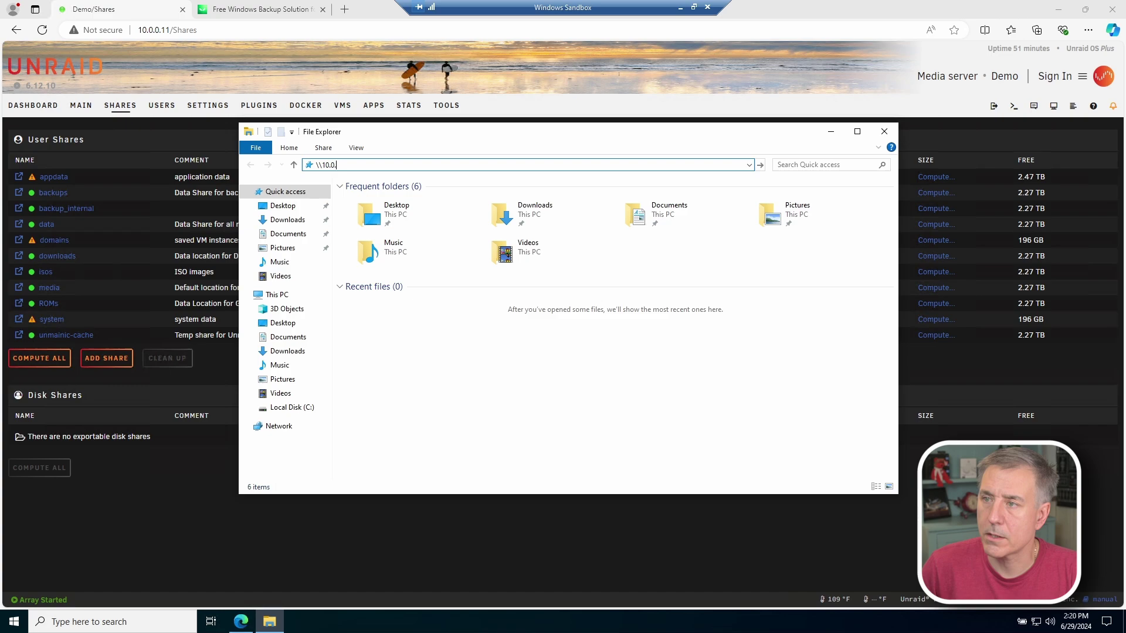
pyautogui.write('0.11')
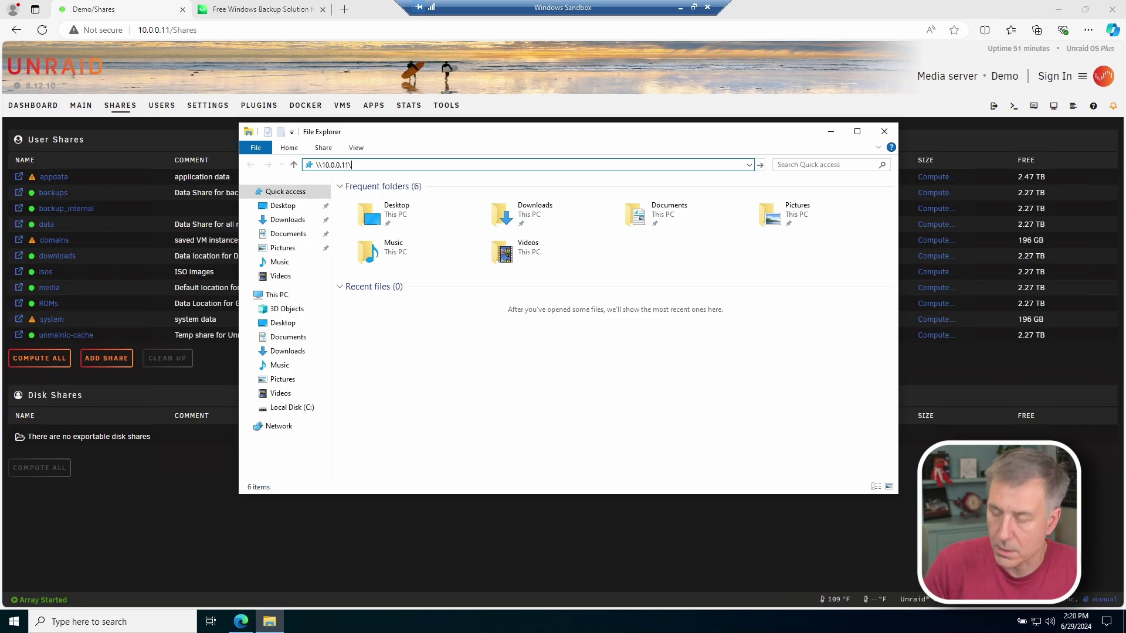
pyautogui.write('\\ba')
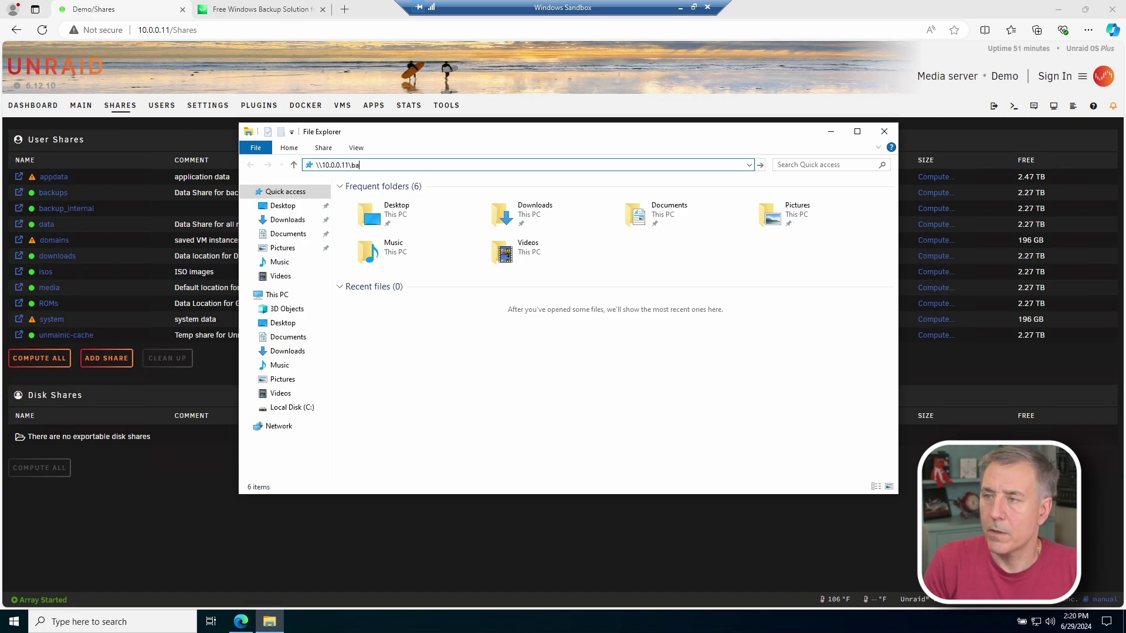
pyautogui.write('ckups')
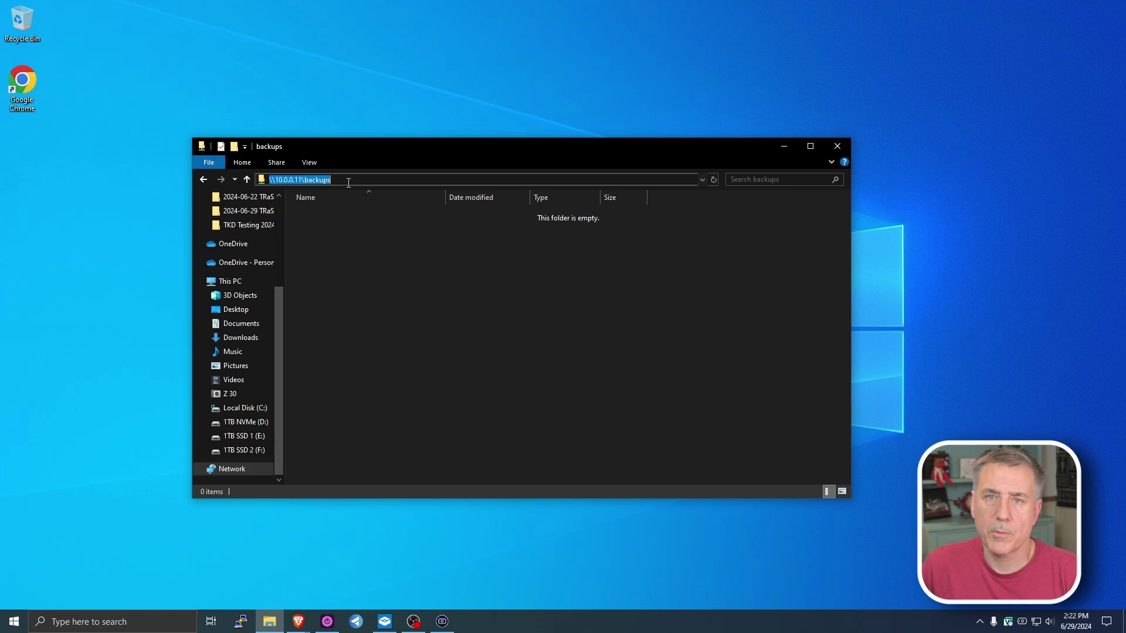
pyautogui.click(360, 178)
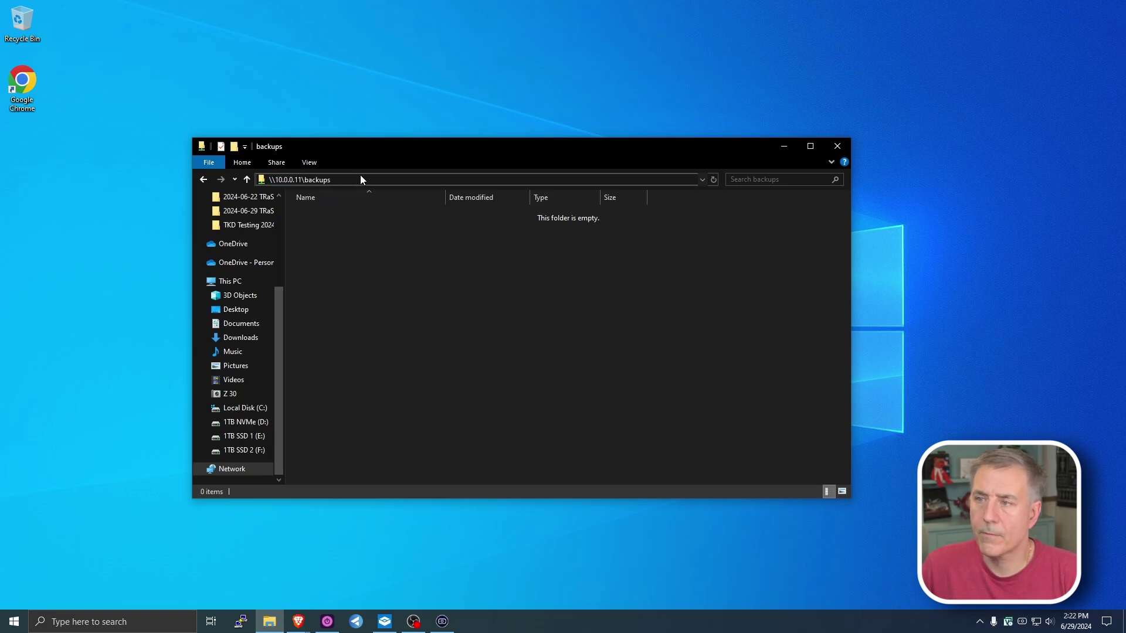
pyautogui.press('Return')
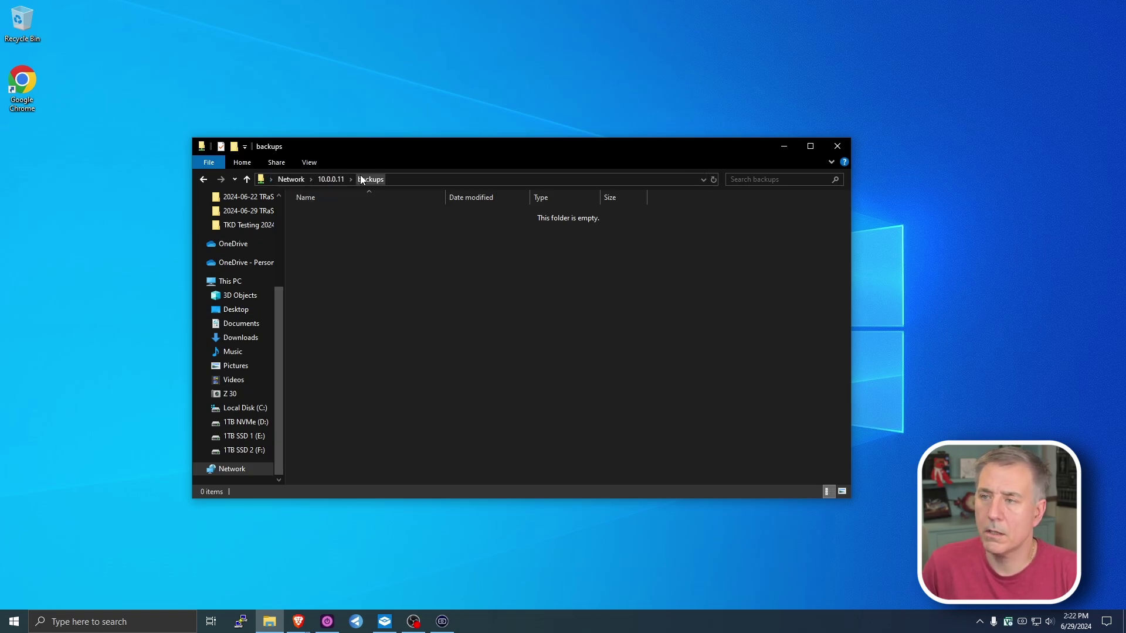
# - Create a test 'New folder' in the share, then delete it again
pyautogui.rightClick(356, 266)
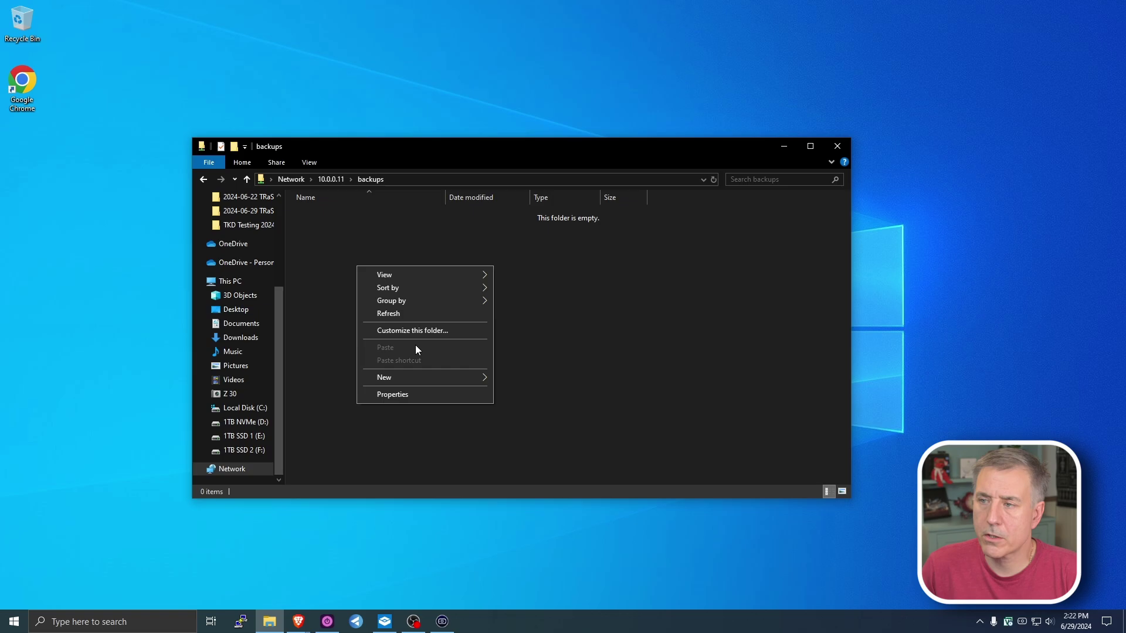
pyautogui.moveTo(413, 377)
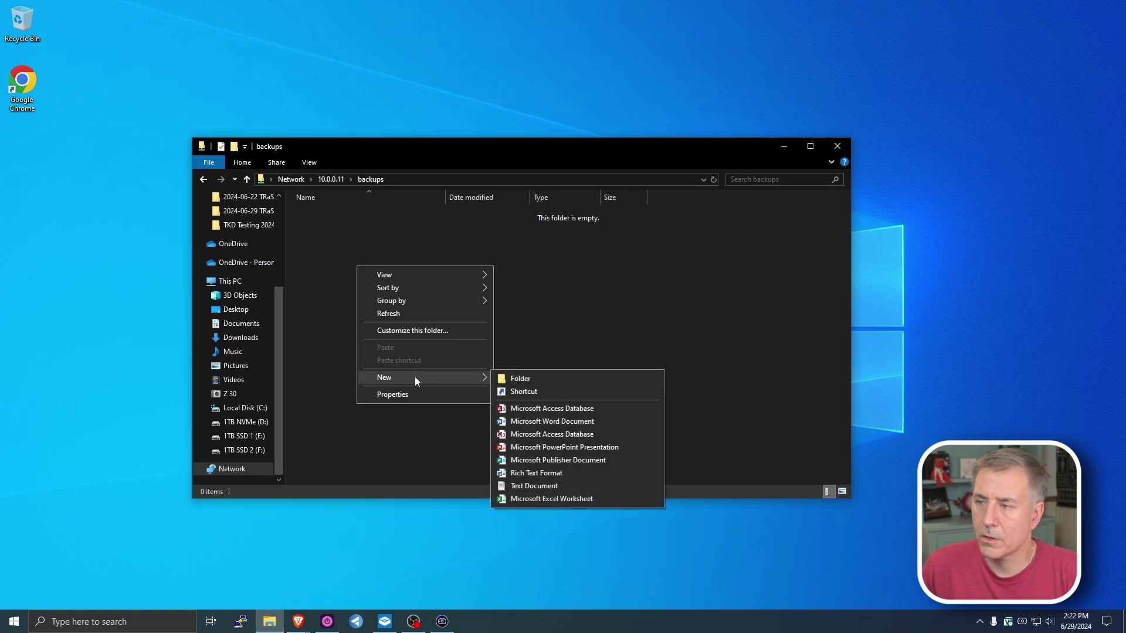
pyautogui.click(562, 381)
pyautogui.click(416, 330)
pyautogui.click(323, 214)
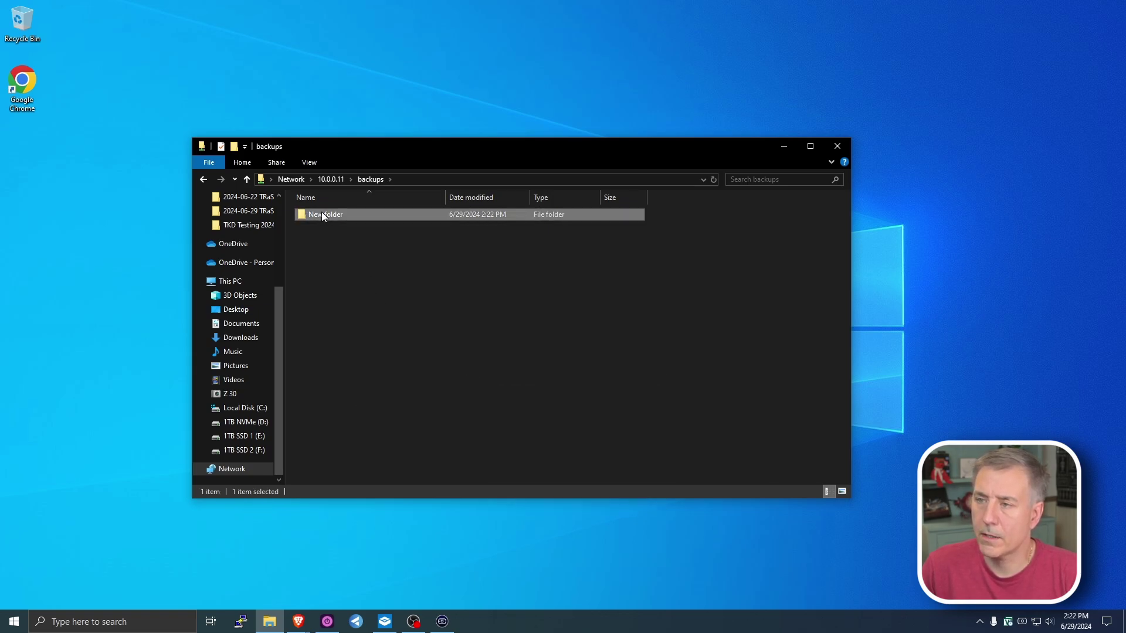
pyautogui.press('Delete')
pyautogui.press('Return')
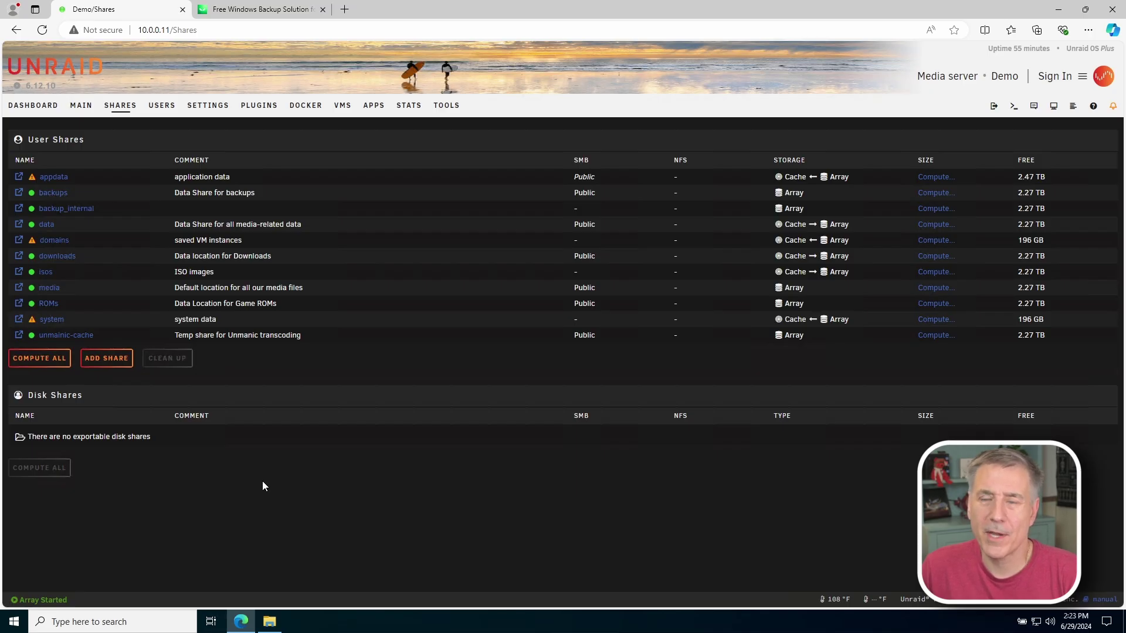
# - Switch to the Veeam Agent for Microsoft Windows FREE page and dismiss the download form
pyautogui.click(273, 13)
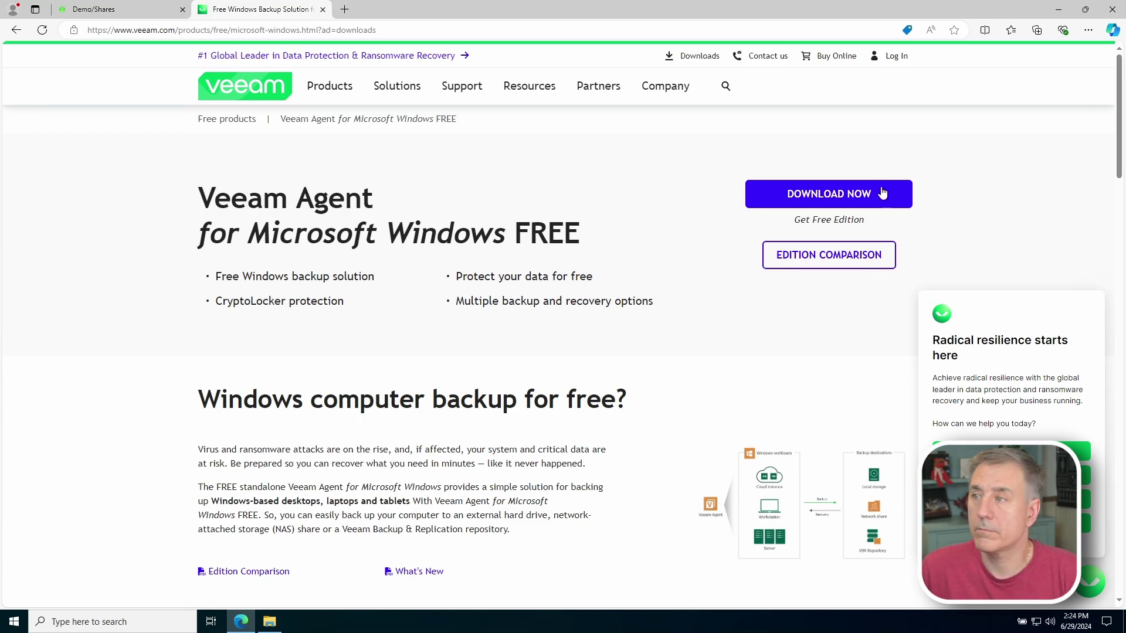
pyautogui.click(830, 194)
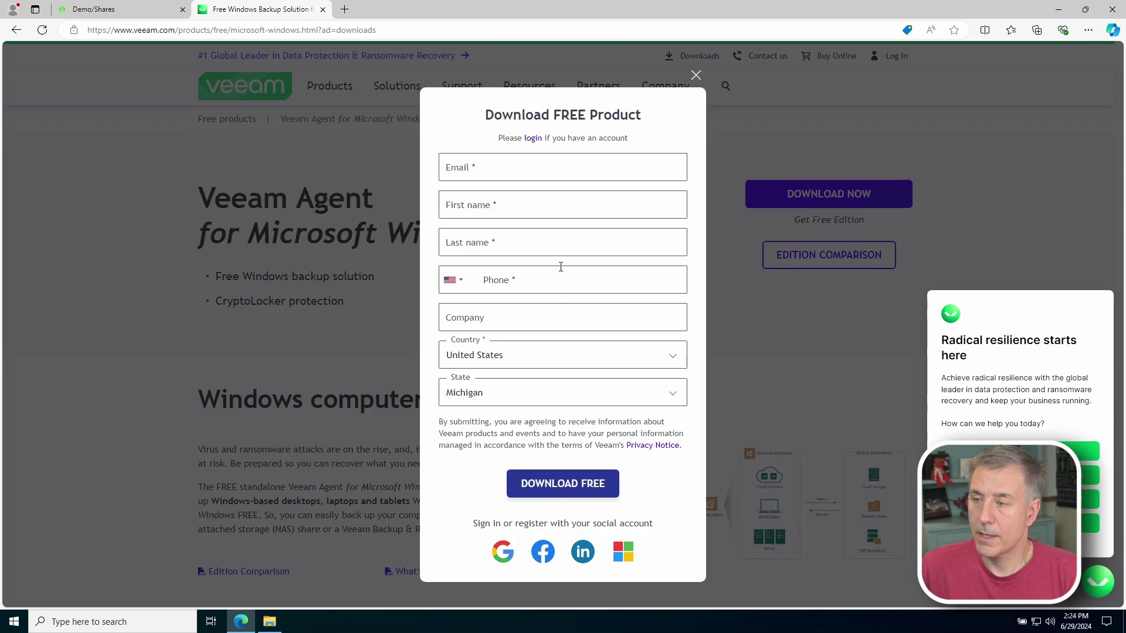
pyautogui.press('Escape')
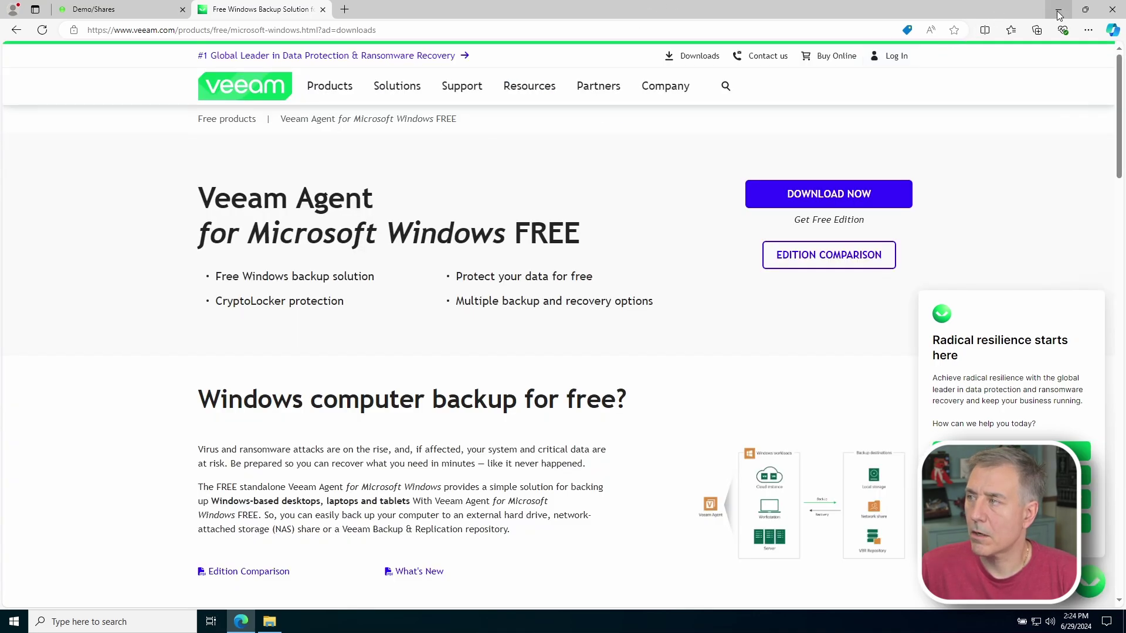
# - Minimize the browser and launch the downloaded VeeamAgent installer from the desktop
pyautogui.click(1059, 11)
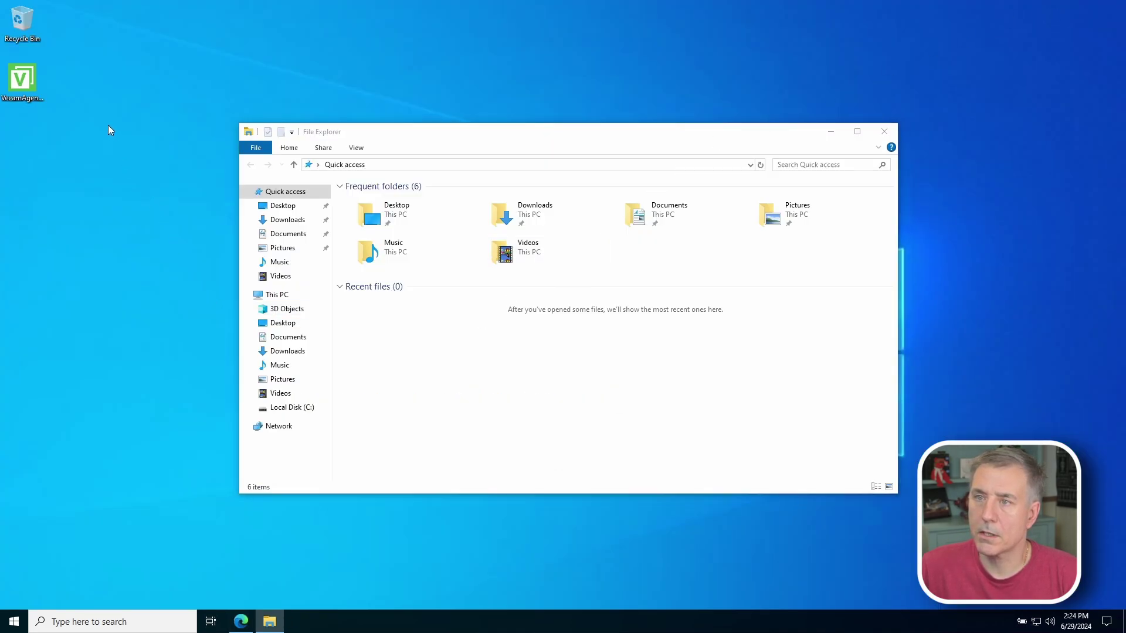
pyautogui.click(23, 79)
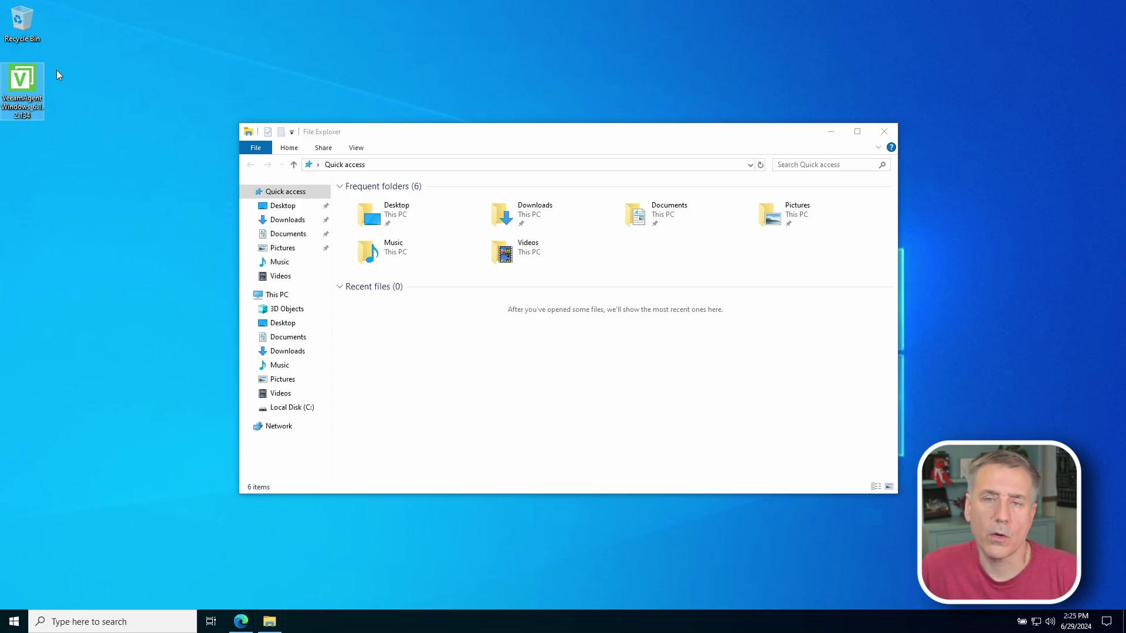
pyautogui.doubleClick(24, 88)
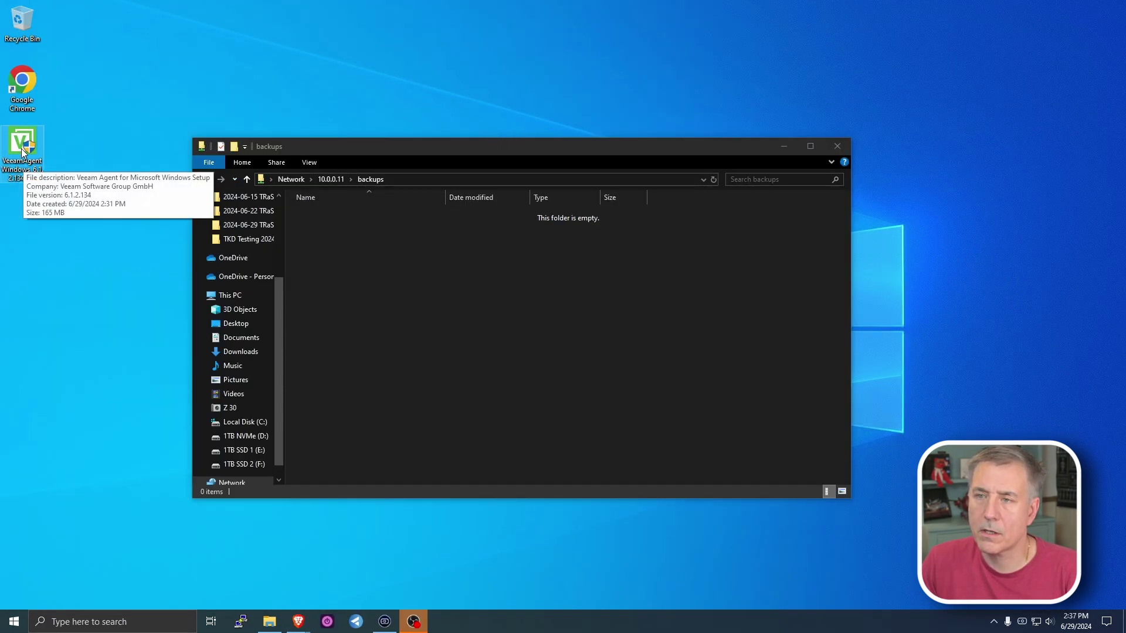
# - Run the Veeam Agent installer, passing the welcome page and accepting the license
pyautogui.doubleClick(23, 151)
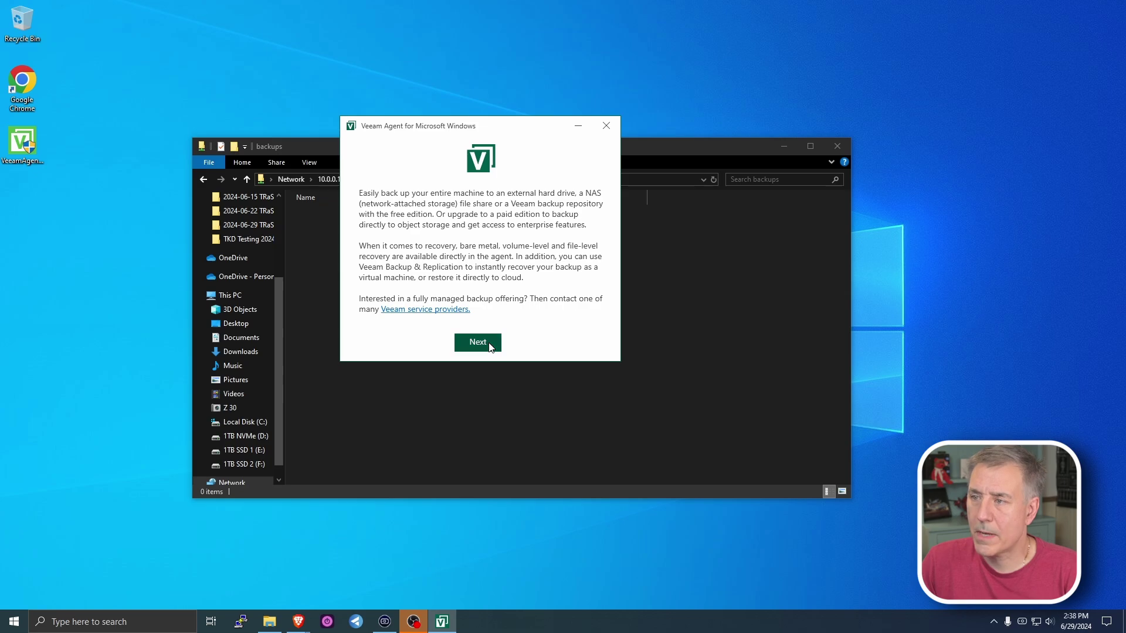
pyautogui.click(490, 346)
pyautogui.click(490, 345)
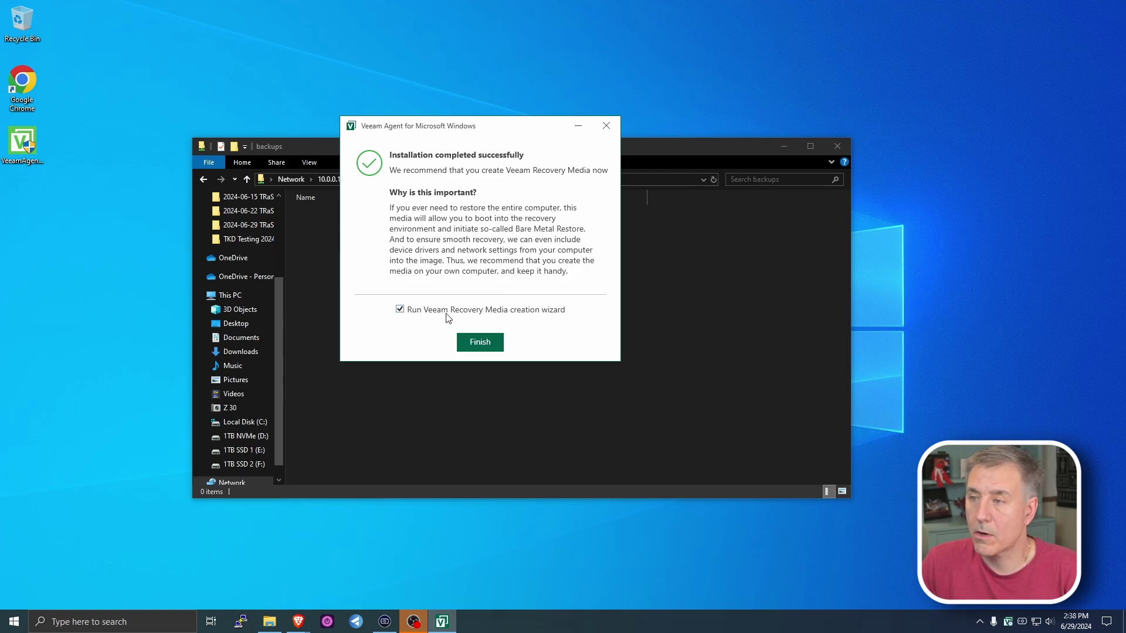
# - Finish setup, then choose ISO image recovery media including the decryption key
pyautogui.click(477, 344)
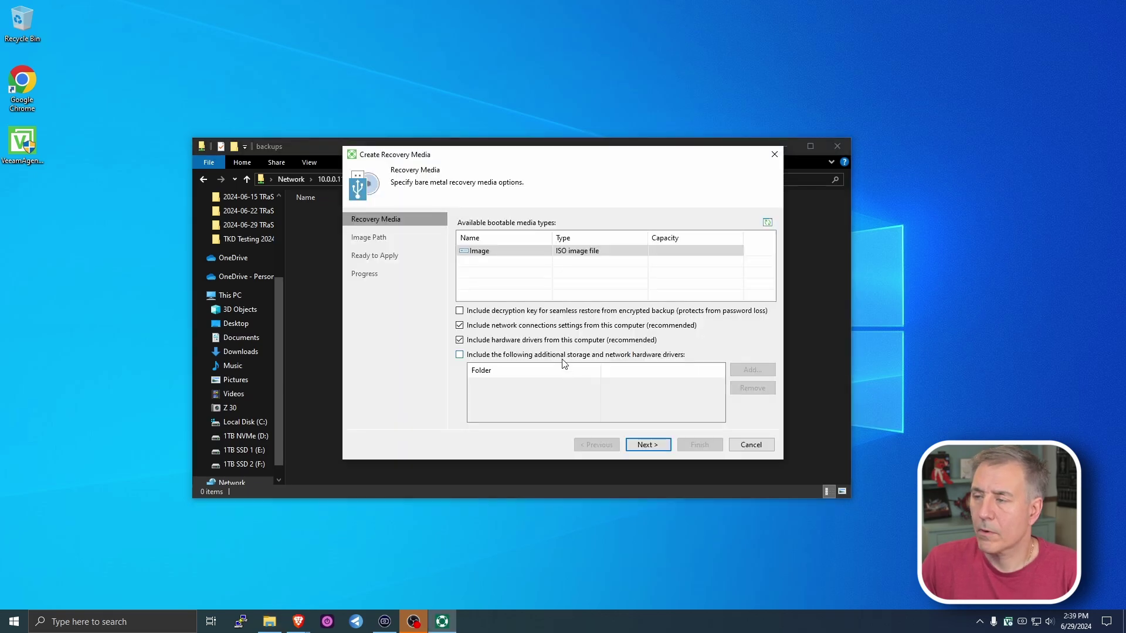
pyautogui.click(513, 252)
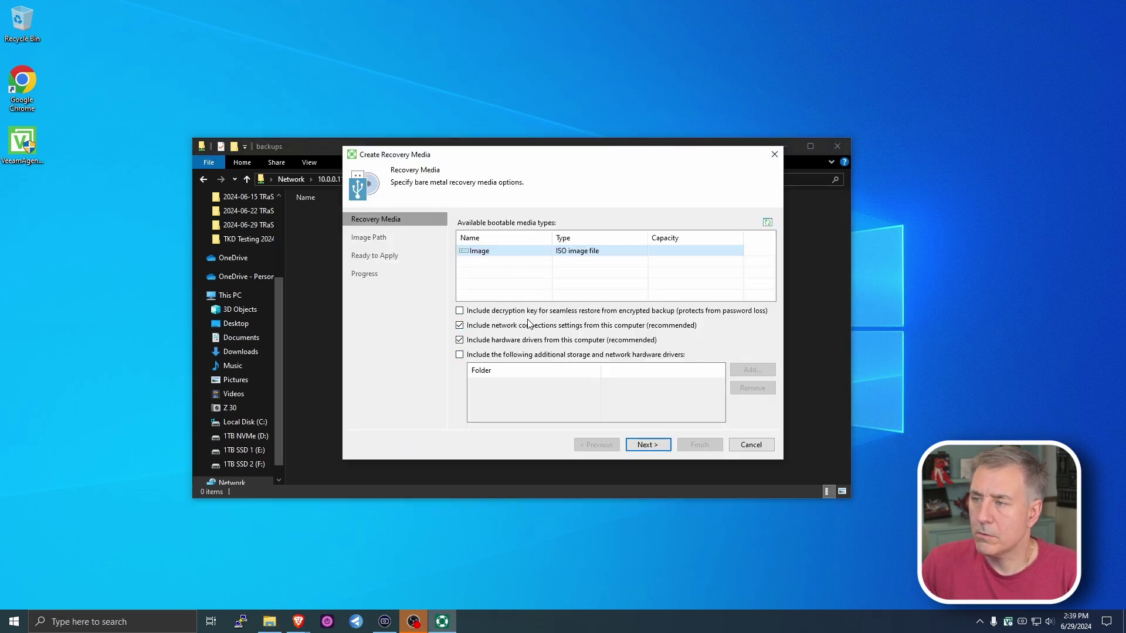
pyautogui.click(498, 313)
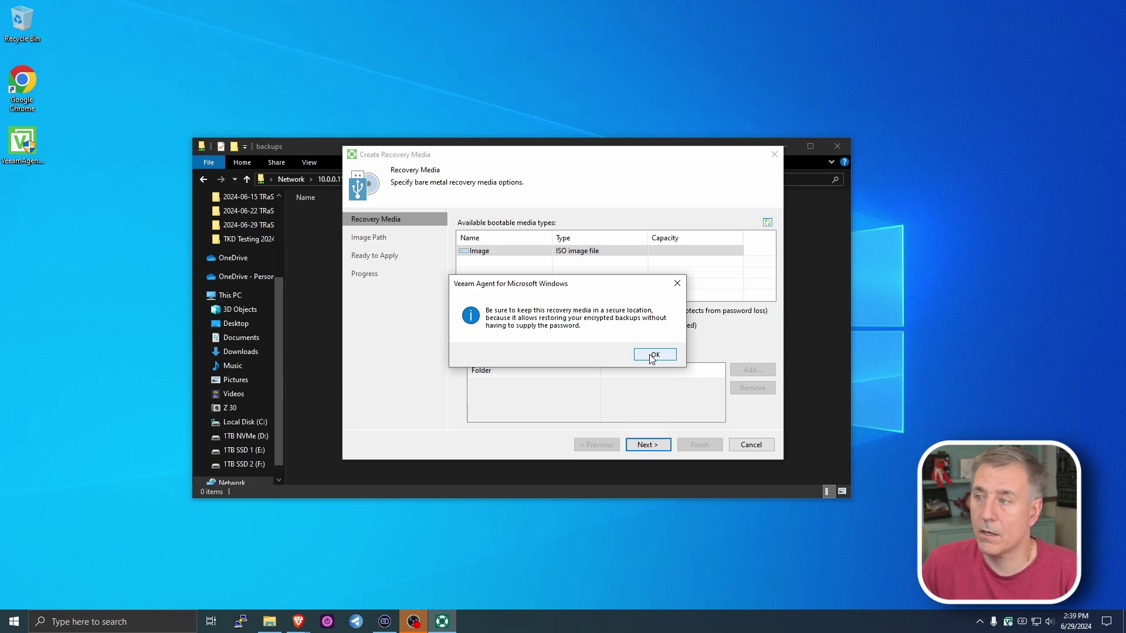
pyautogui.click(650, 356)
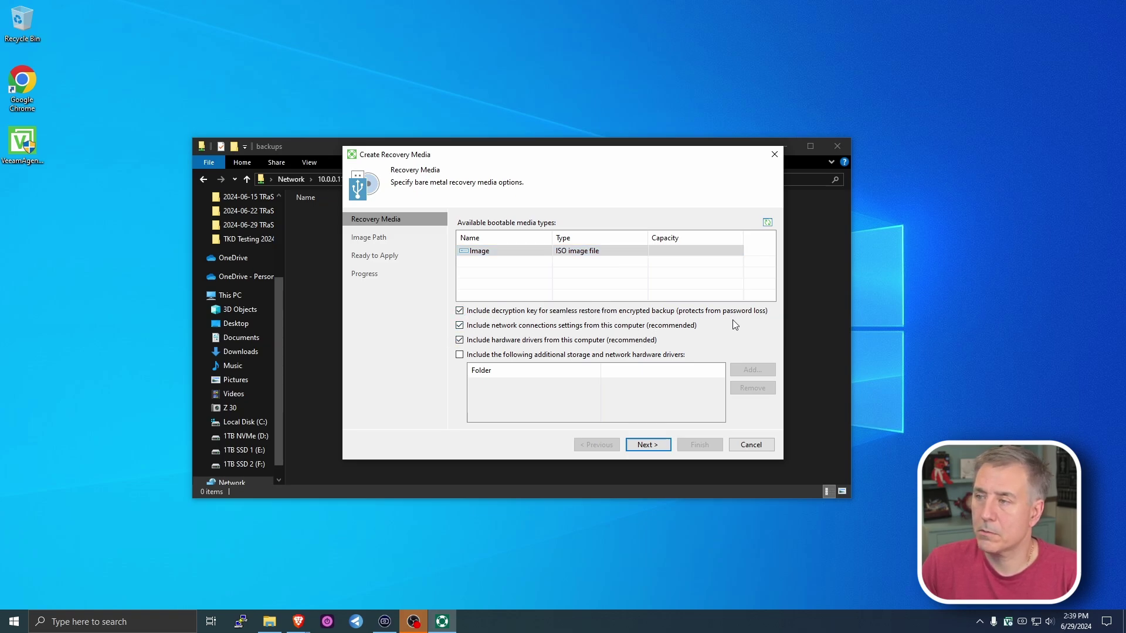
pyautogui.click(647, 445)
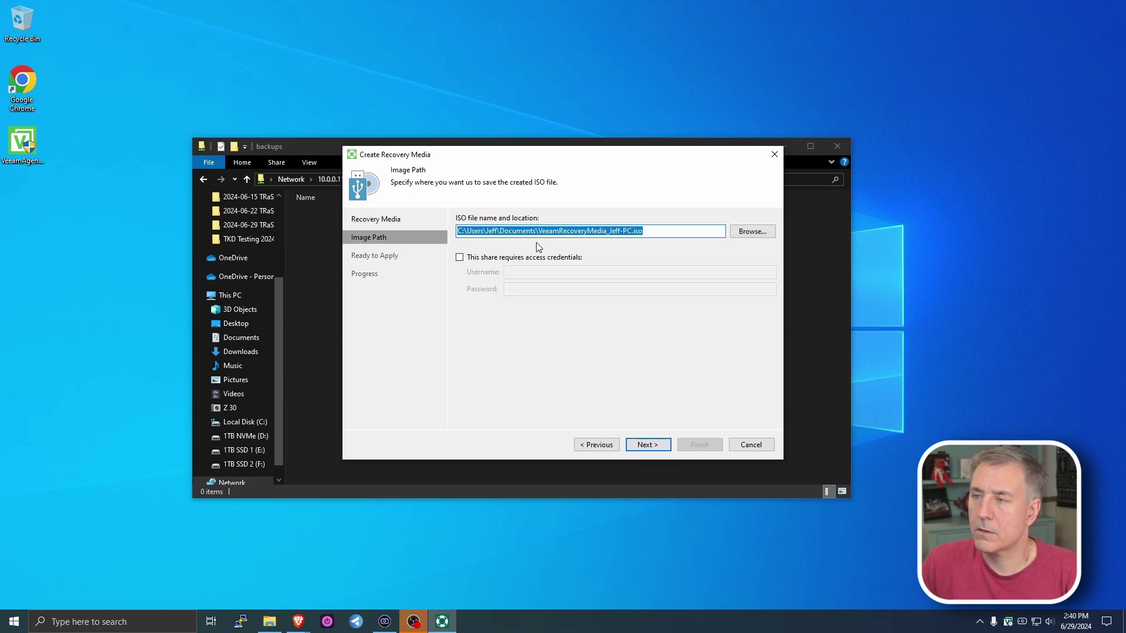
# - Change the ISO save folder from Documents to Desktop and prefix the file name with 'Demo-'
pyautogui.click(516, 231)
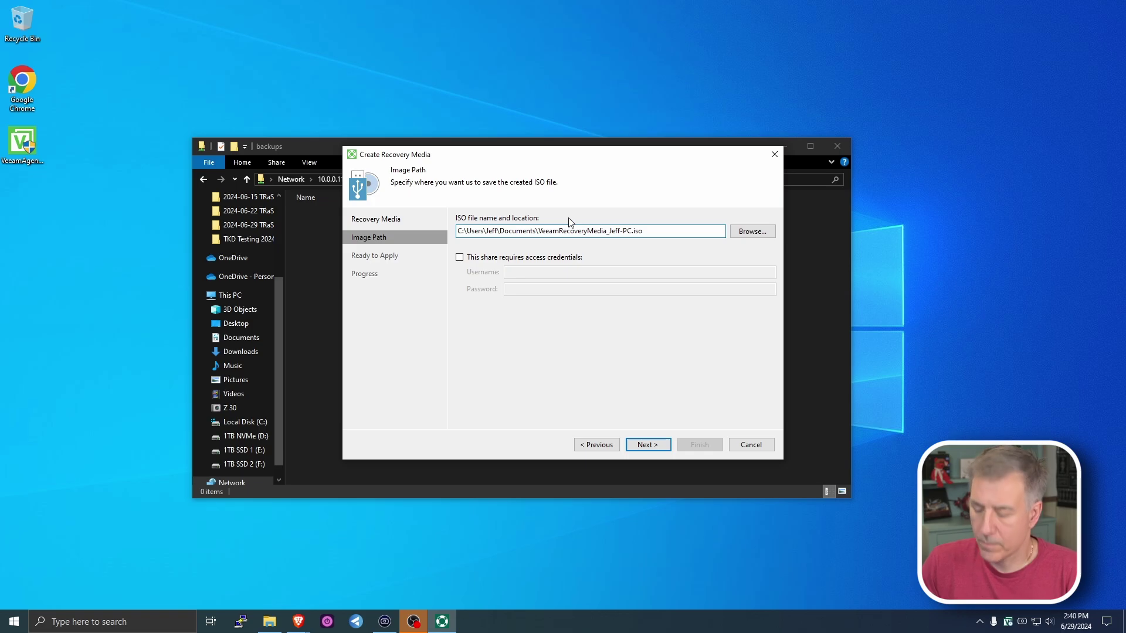
pyautogui.press('Delete')
pyautogui.press('Delete')
pyautogui.press('Delete')
pyautogui.press('Delete')
pyautogui.press('Delete')
pyautogui.press('BackSpace')
pyautogui.press('BackSpace')
pyautogui.press('BackSpace')
pyautogui.press('BackSpace')
pyautogui.write('De')
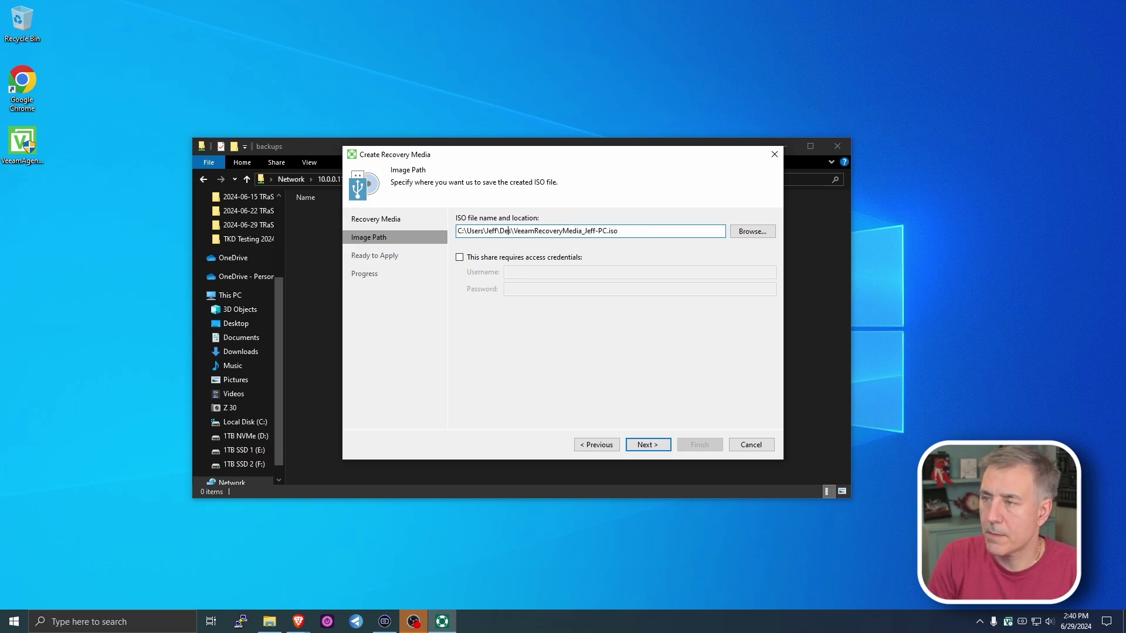
pyautogui.write('sktop')
pyautogui.press('Right')
pyautogui.write('Demo-')
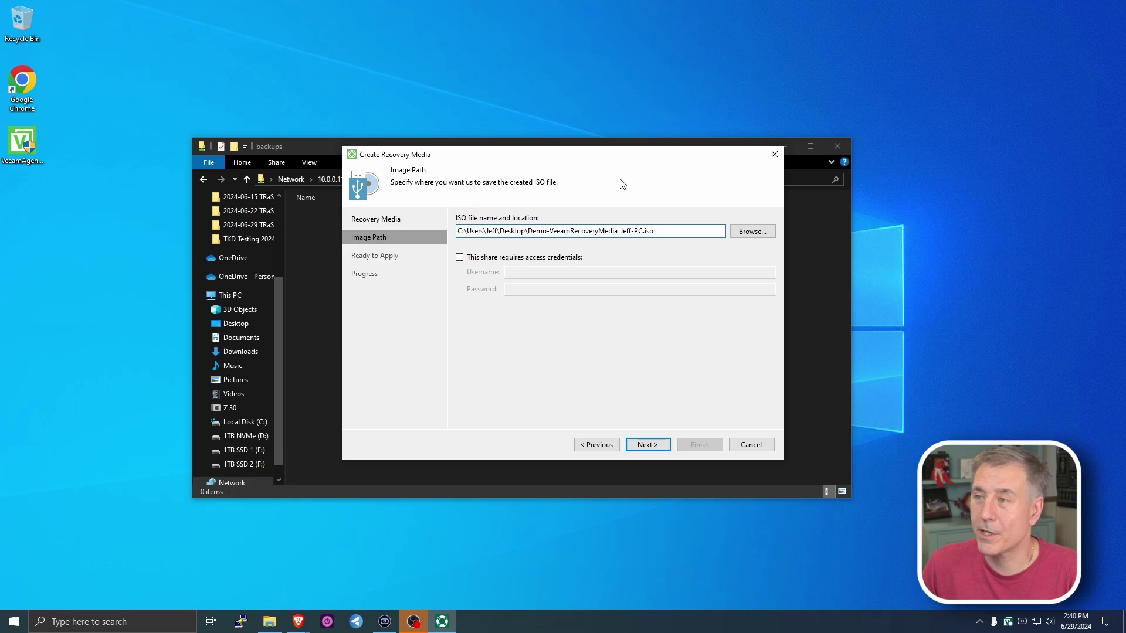
# - Create the recovery media ISO, close the wizard, and tidy its desktop icon
pyautogui.click(647, 445)
pyautogui.click(648, 445)
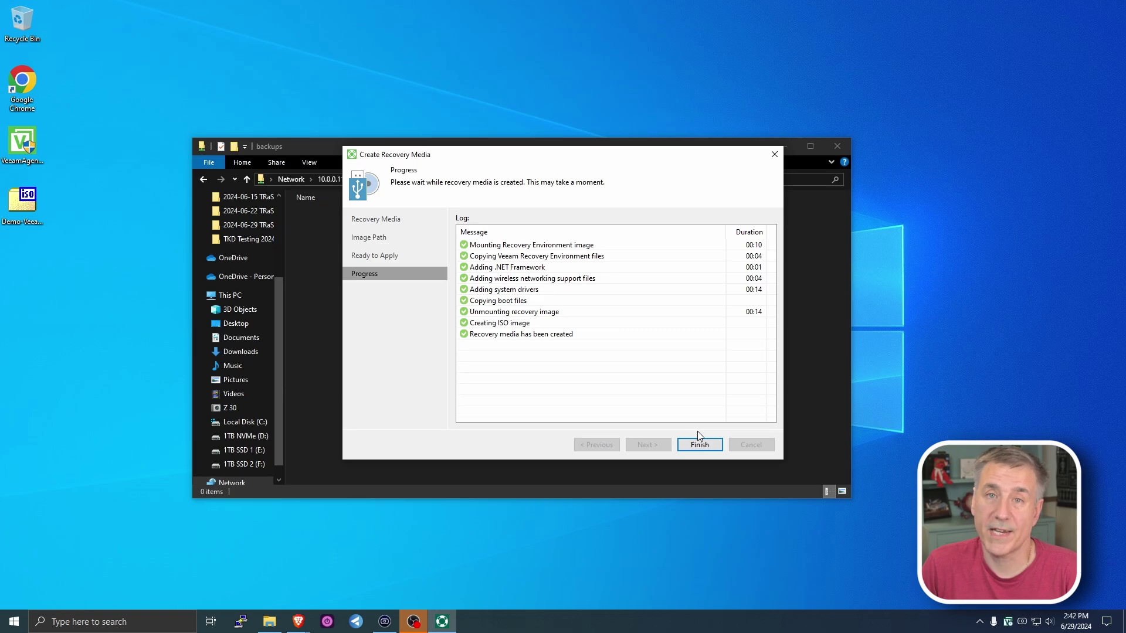
pyautogui.click(699, 445)
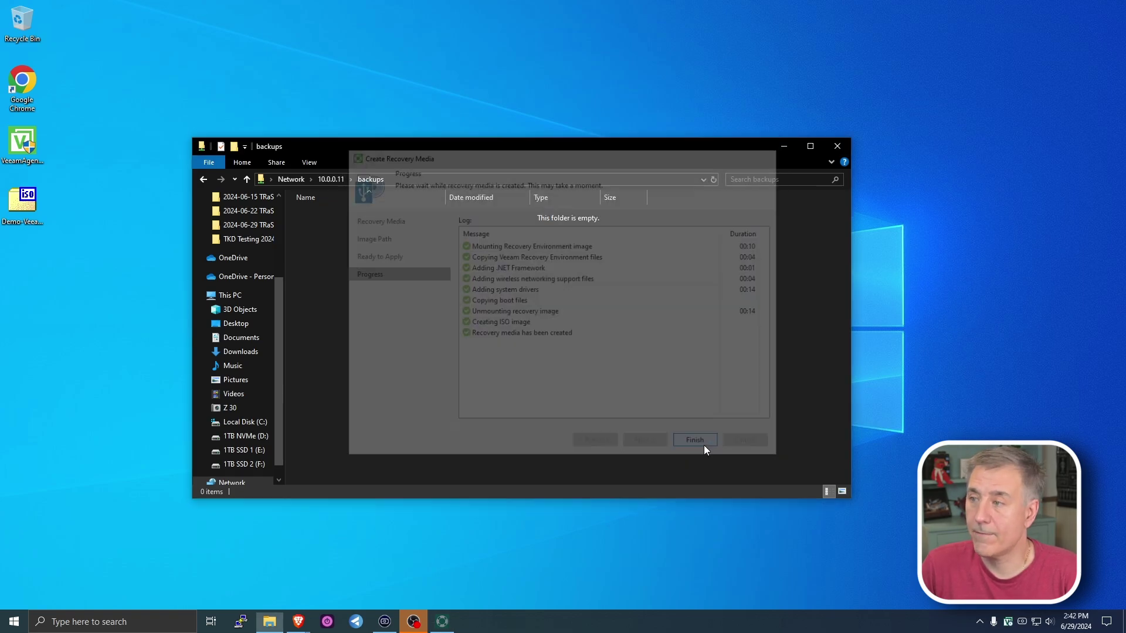
pyautogui.moveTo(10, 224); pyautogui.dragTo(53, 224)
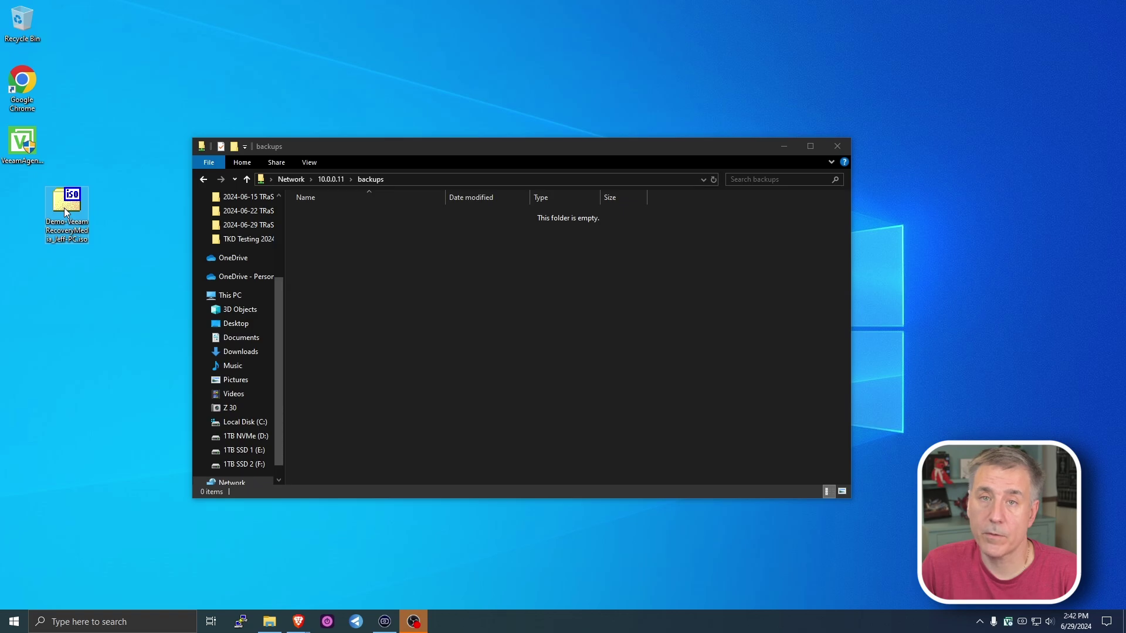
# - Open the Veeam Agent main window from the tray, declining the license file prompt
pyautogui.moveTo(66, 213); pyautogui.dragTo(24, 211)
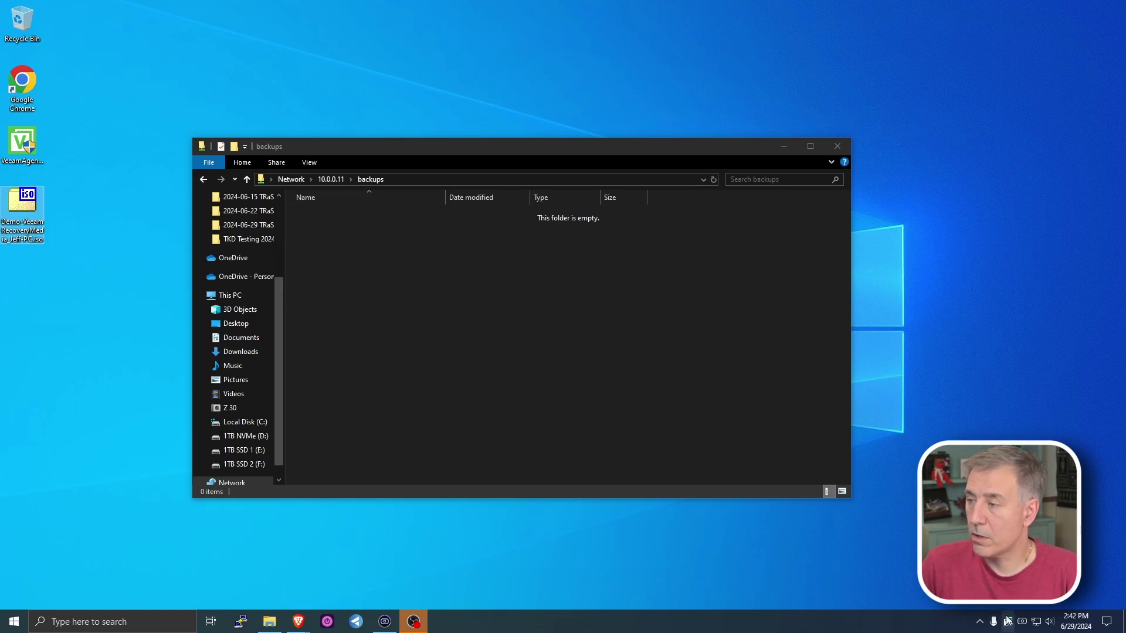
pyautogui.moveTo(1009, 629)
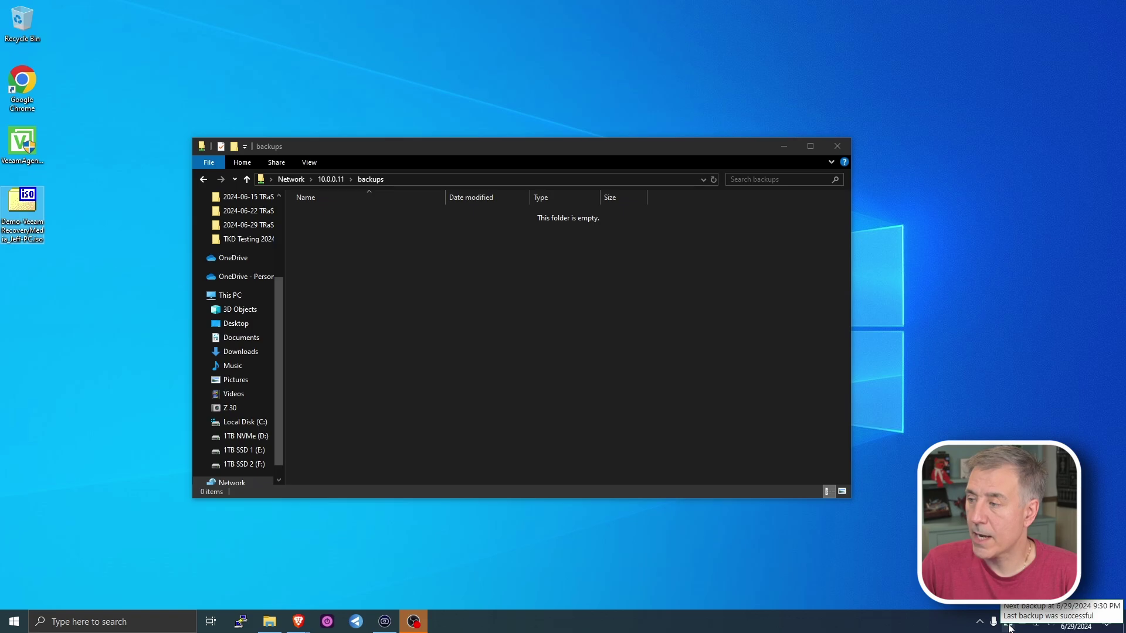
pyautogui.doubleClick(1009, 625)
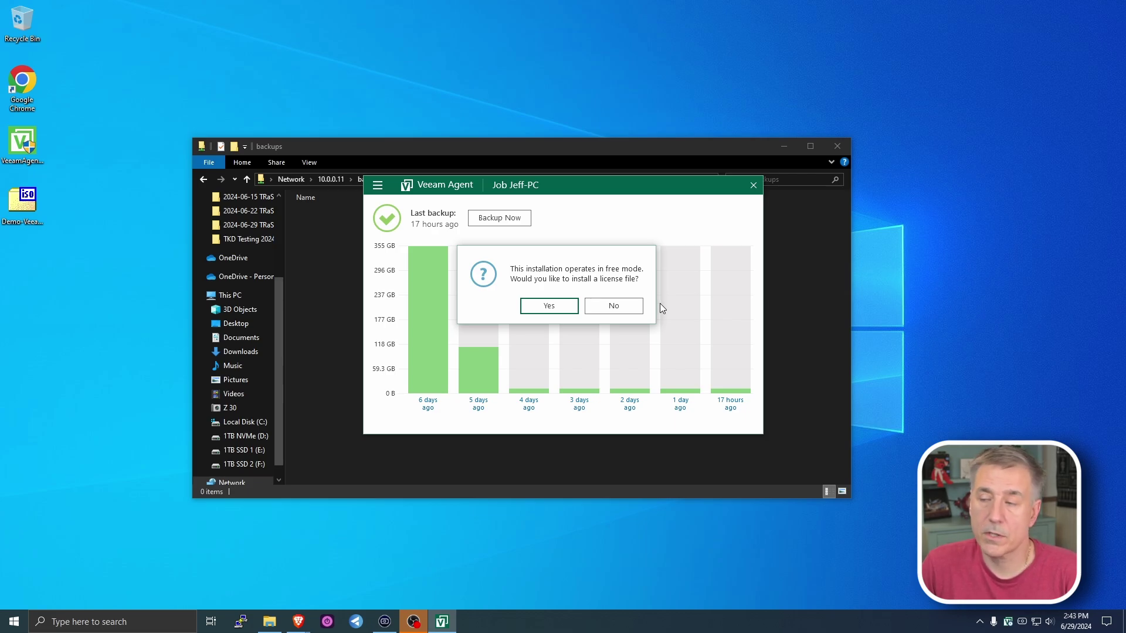
pyautogui.click(616, 306)
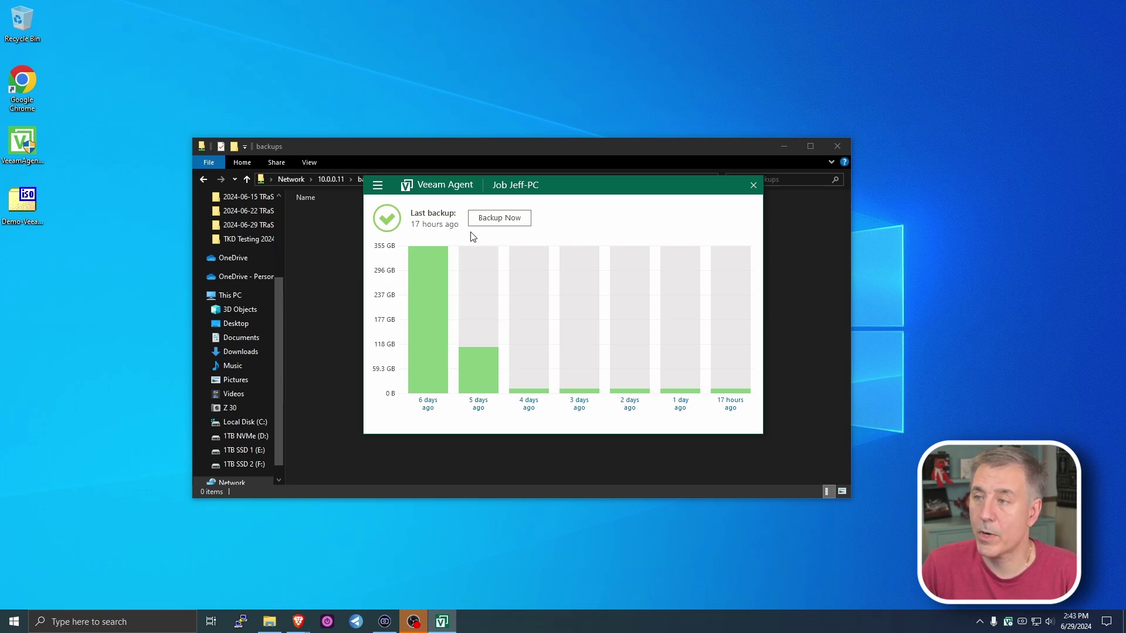
# - Remove the existing backup job after hitting the one-job limit warning
pyautogui.click(378, 185)
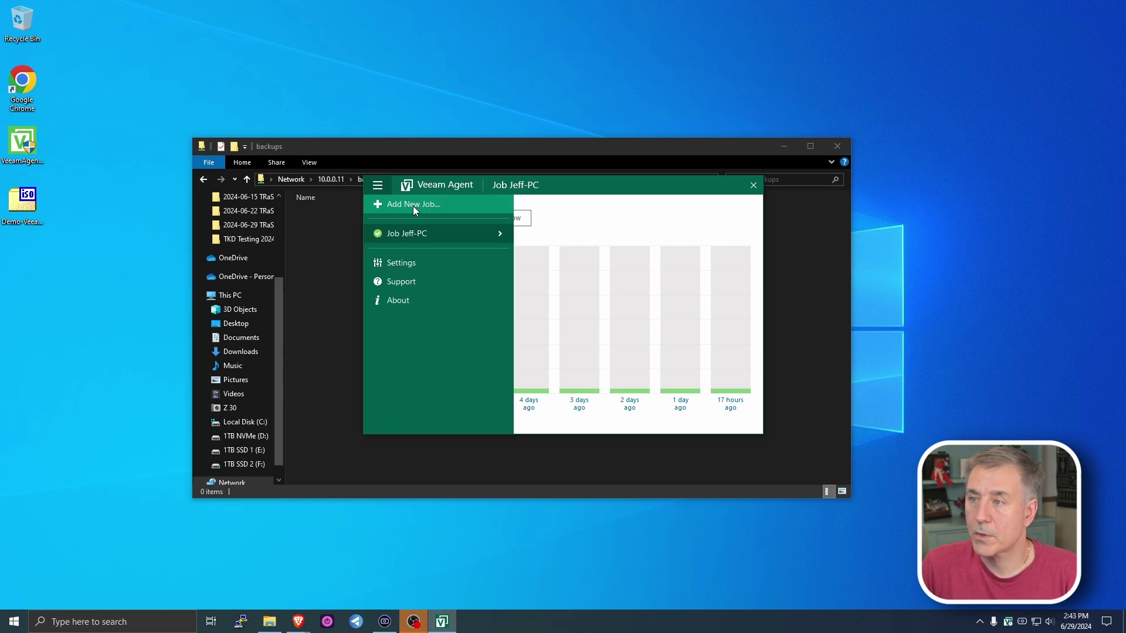
pyautogui.click(413, 206)
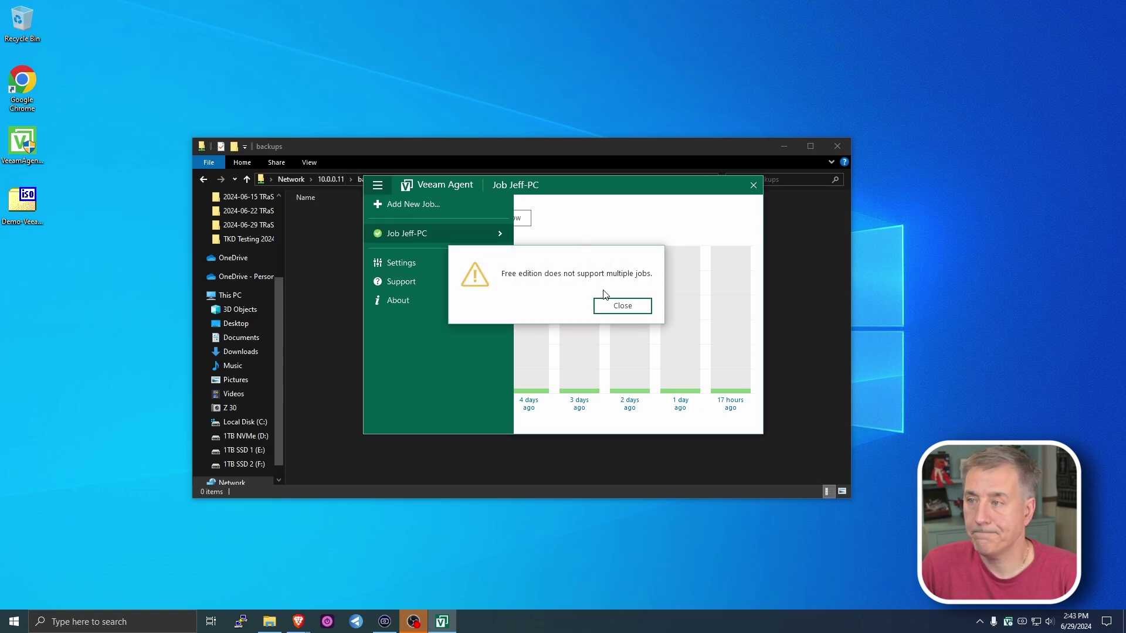
pyautogui.click(609, 302)
pyautogui.moveTo(505, 234)
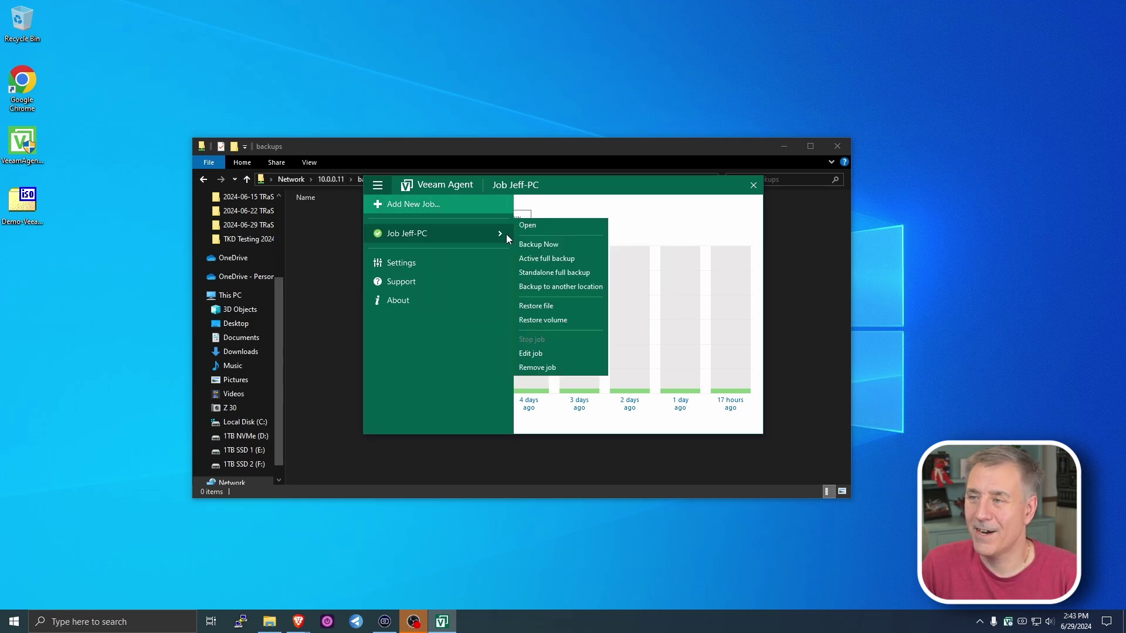
pyautogui.click(537, 368)
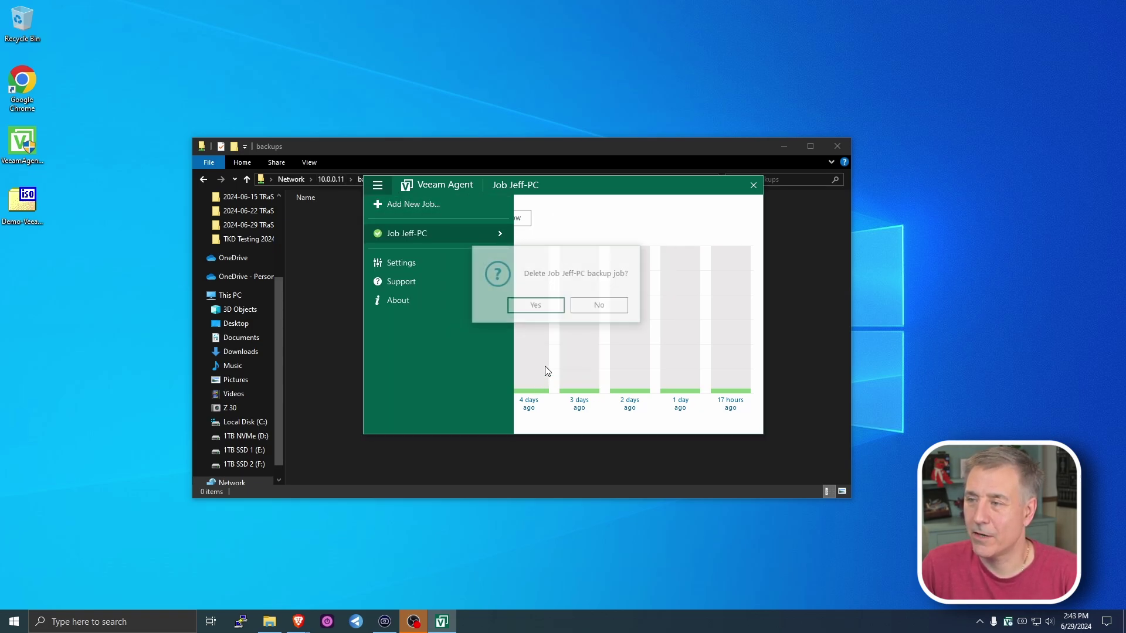
pyautogui.click(536, 306)
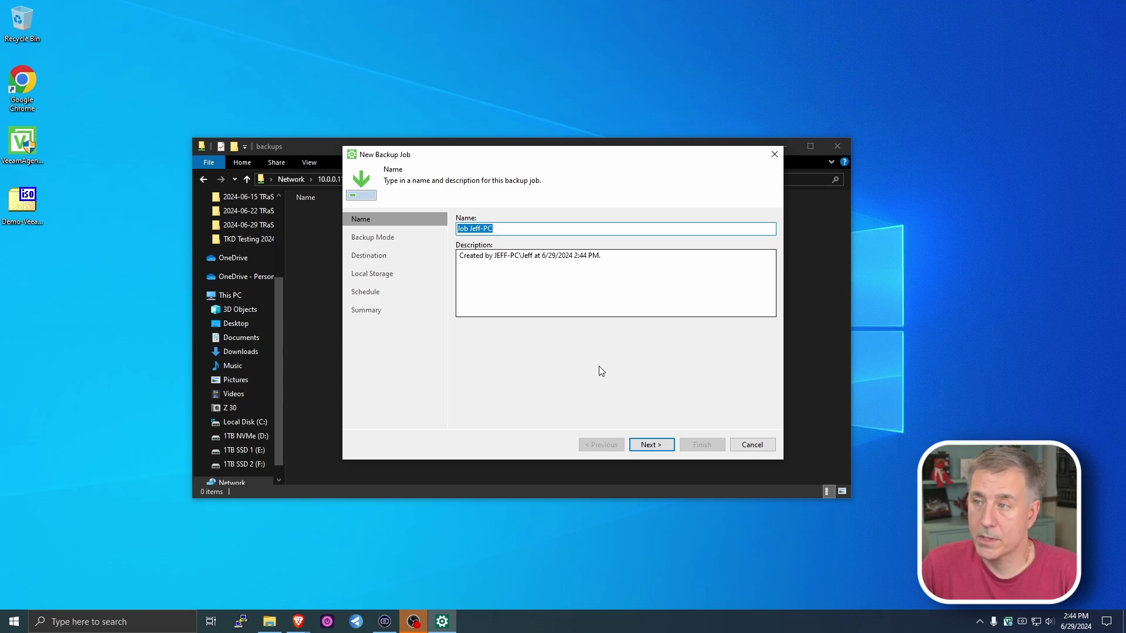
# - Keep the default job name and choose Entire computer backup mode, leaving external USB drives out
pyautogui.click(652, 445)
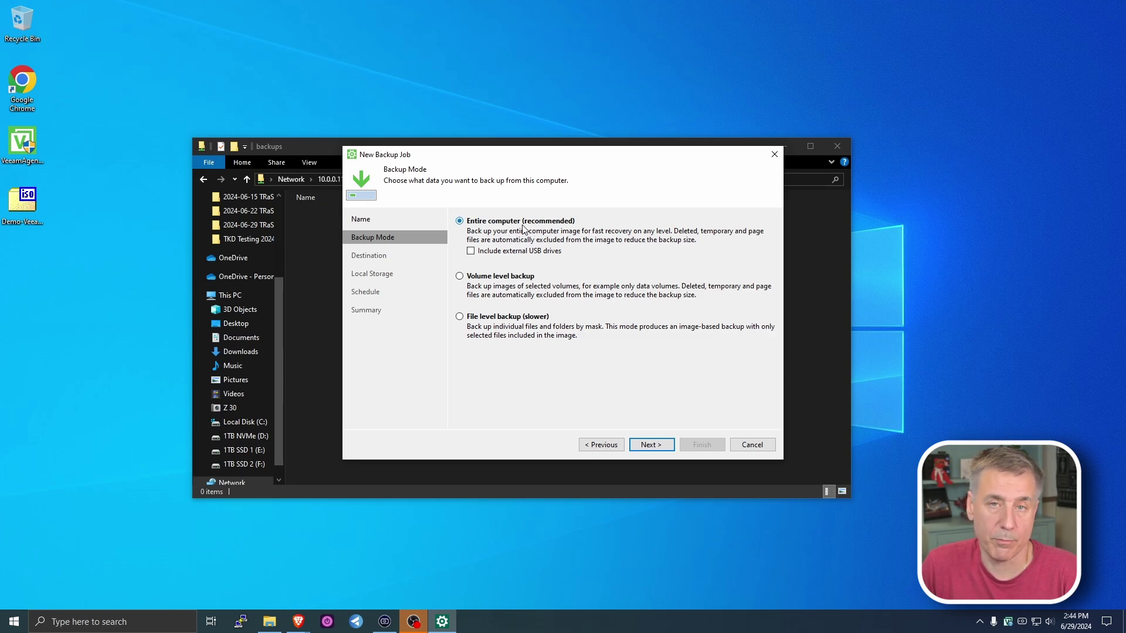
pyautogui.click(496, 254)
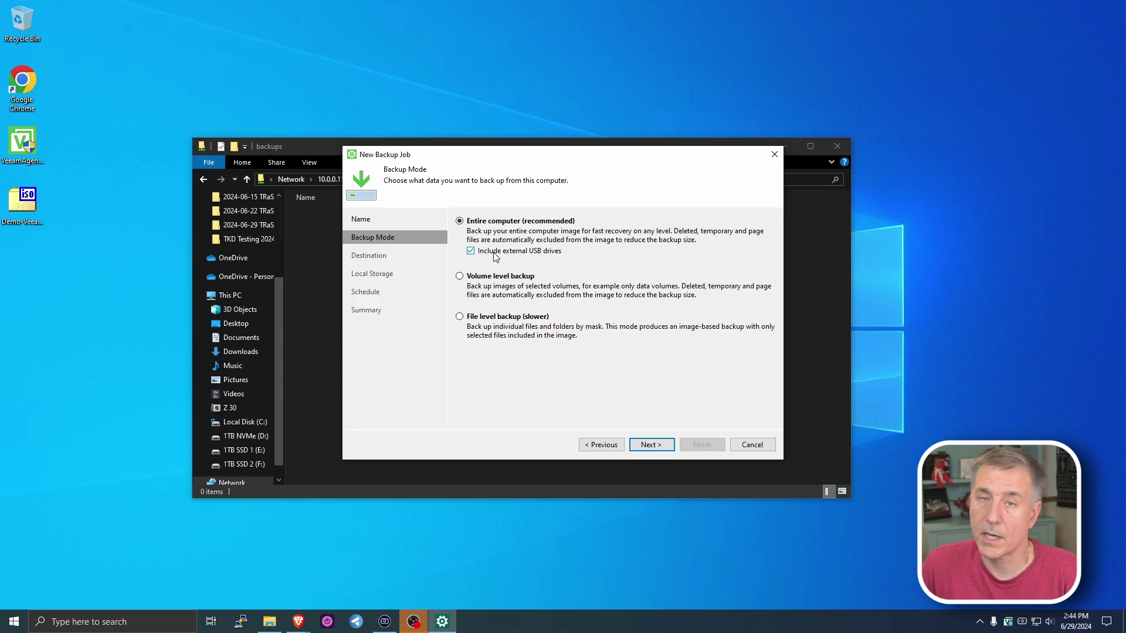
pyautogui.click(505, 278)
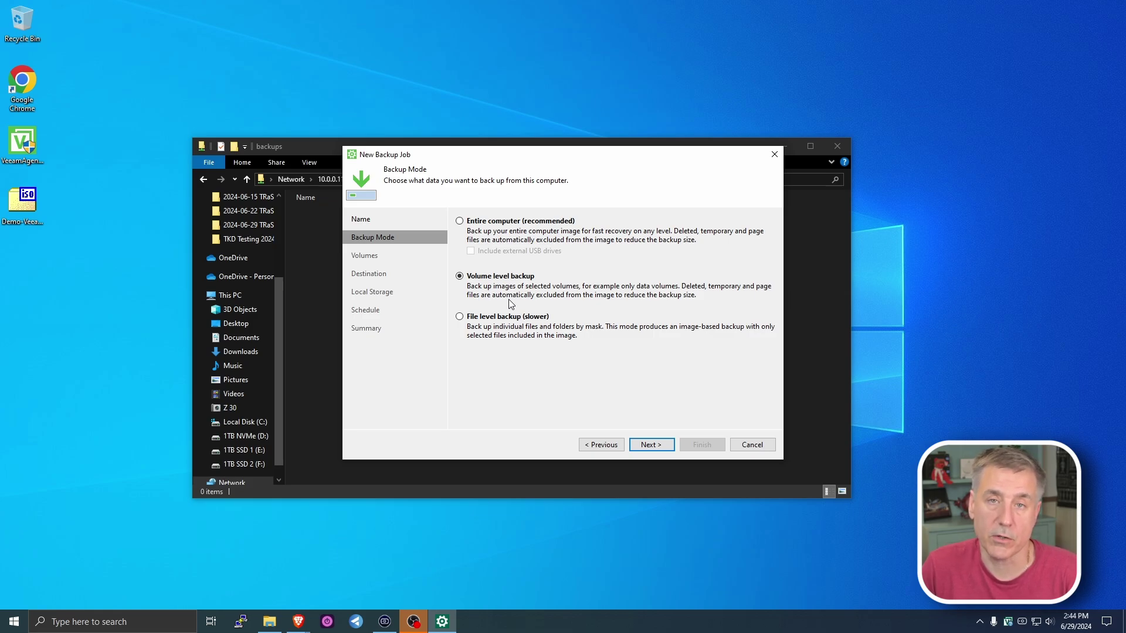
pyautogui.click(468, 324)
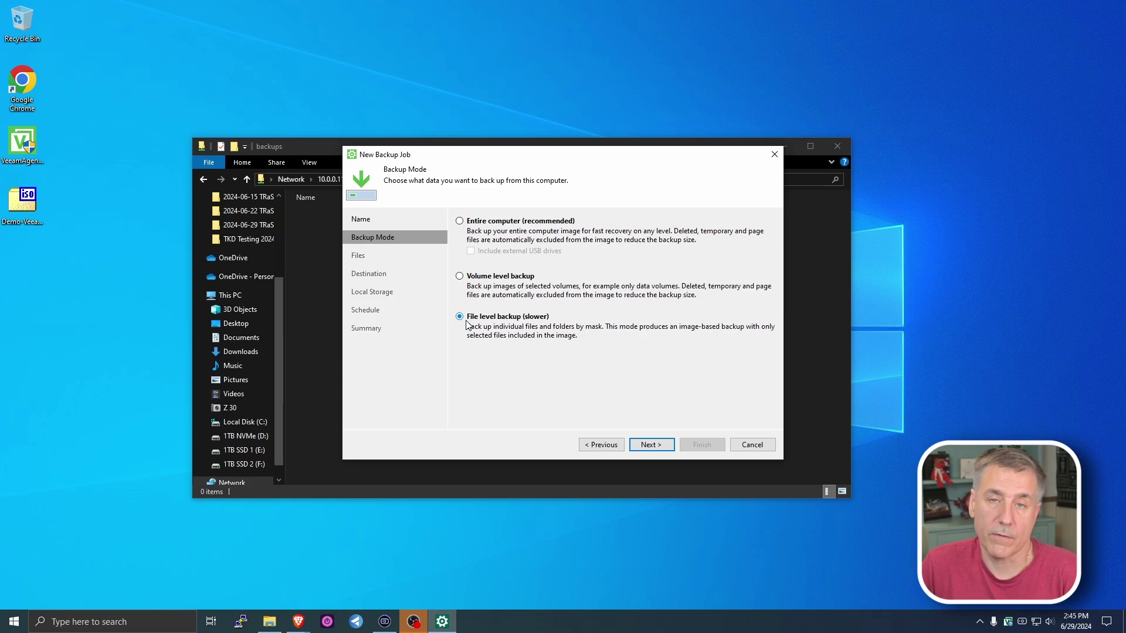
pyautogui.click(478, 224)
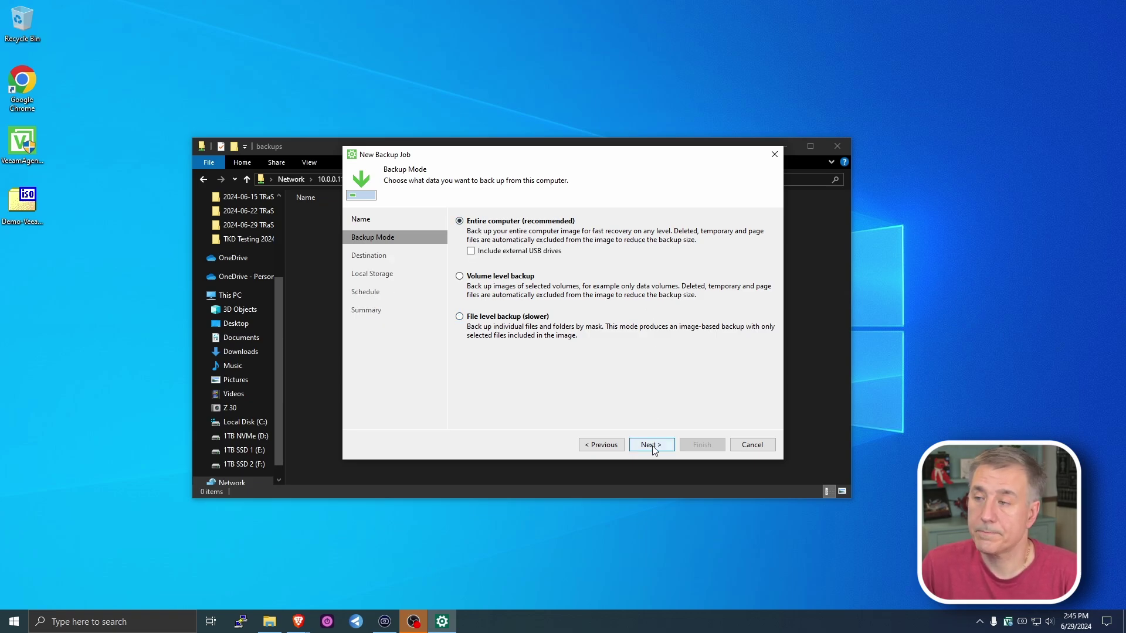
# - Set the backup destination to the shared folder \\10.0.0.11\backups
pyautogui.click(652, 446)
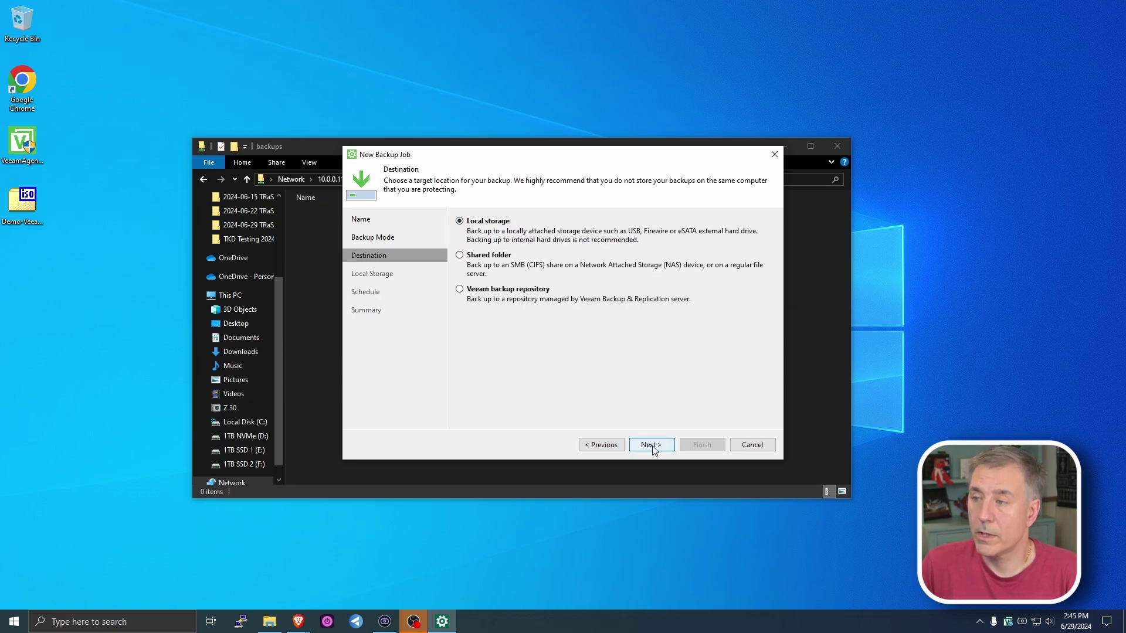
pyautogui.click(492, 256)
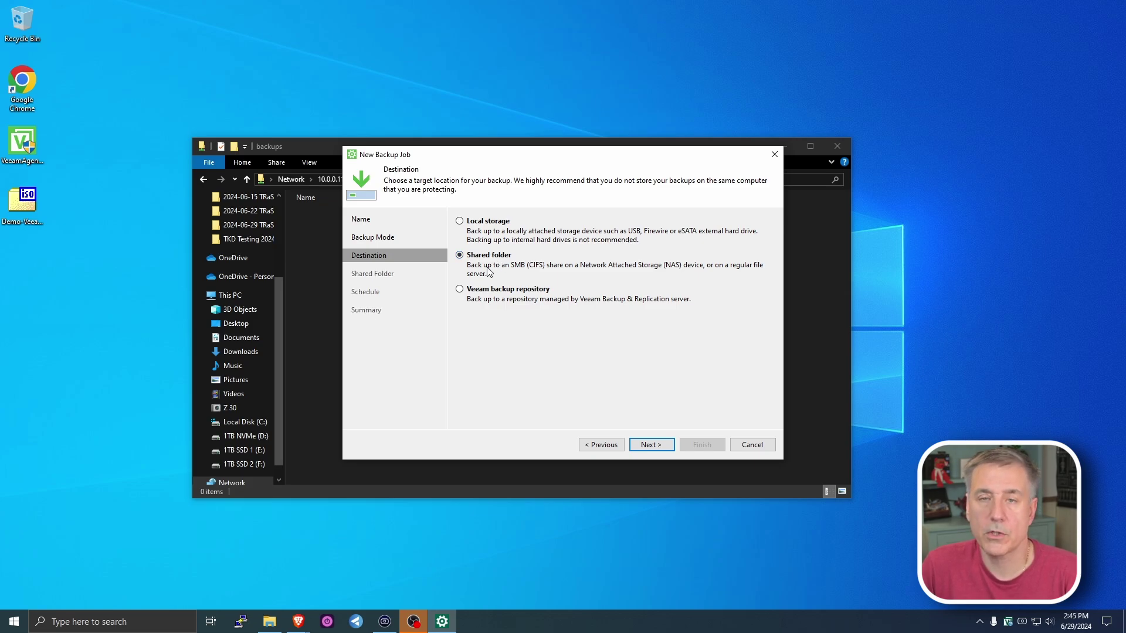
pyautogui.click(651, 445)
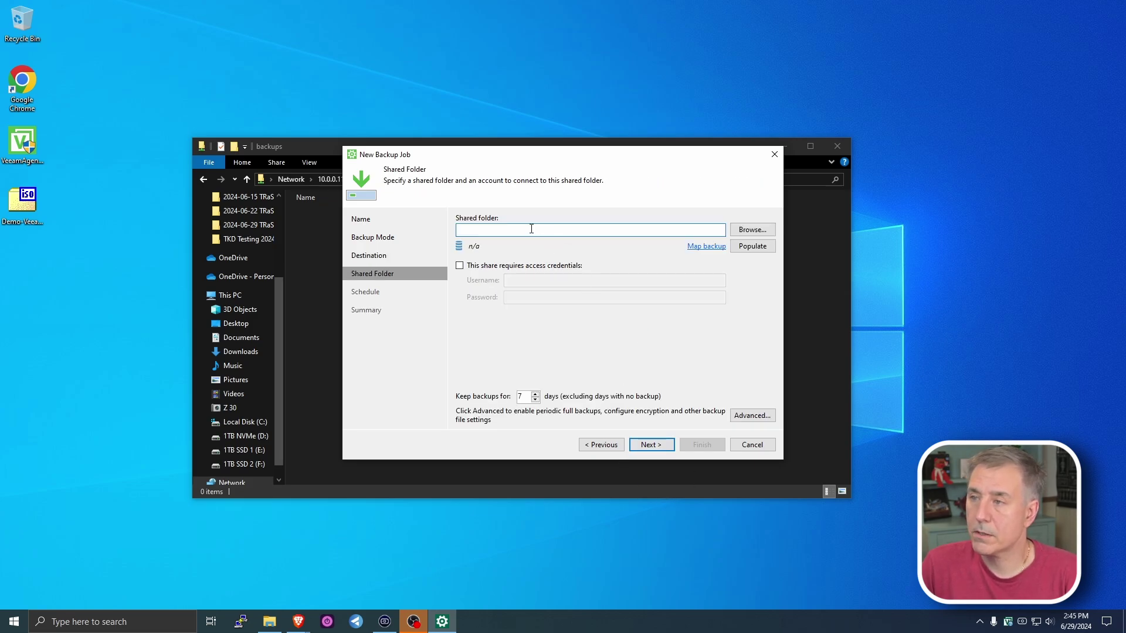
pyautogui.write('\\\\')
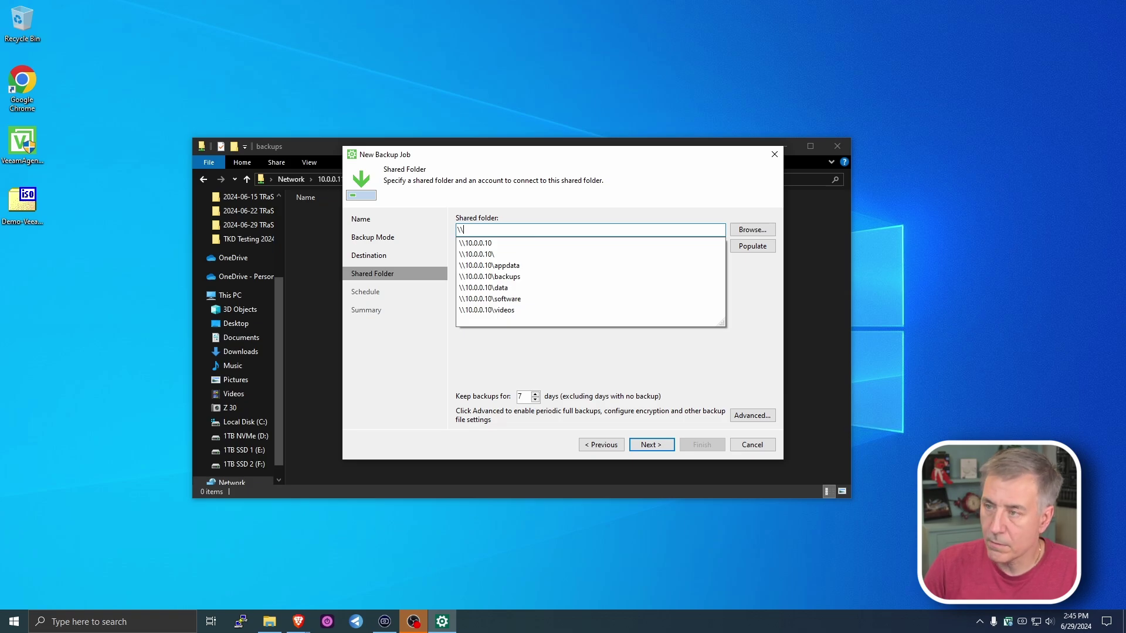
pyautogui.write('10.0.0')
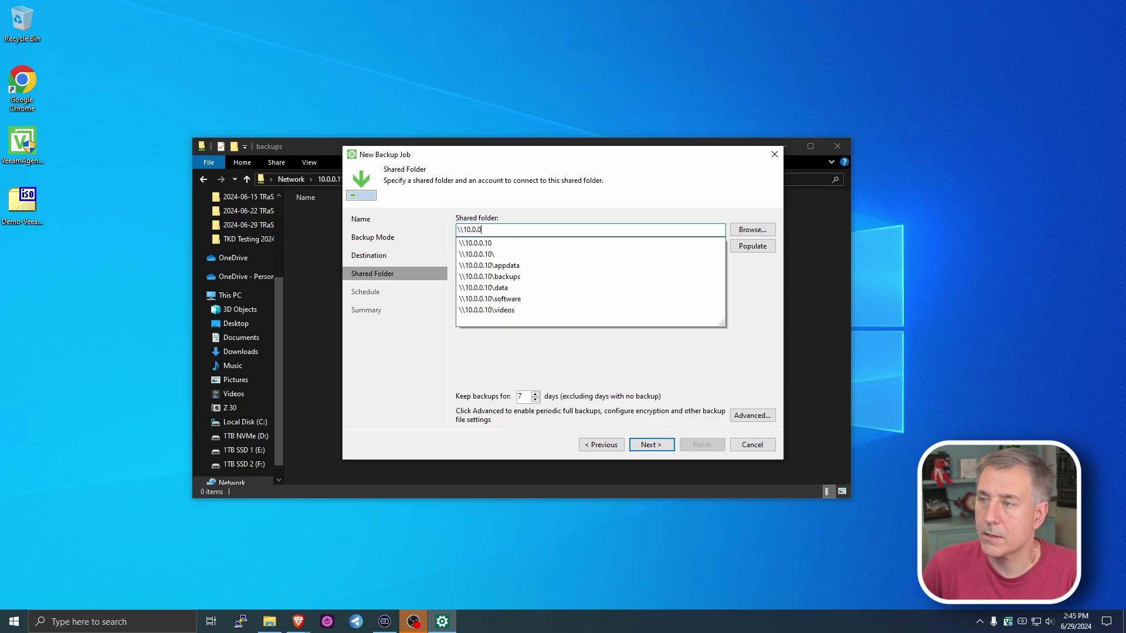
pyautogui.write('.11bac')
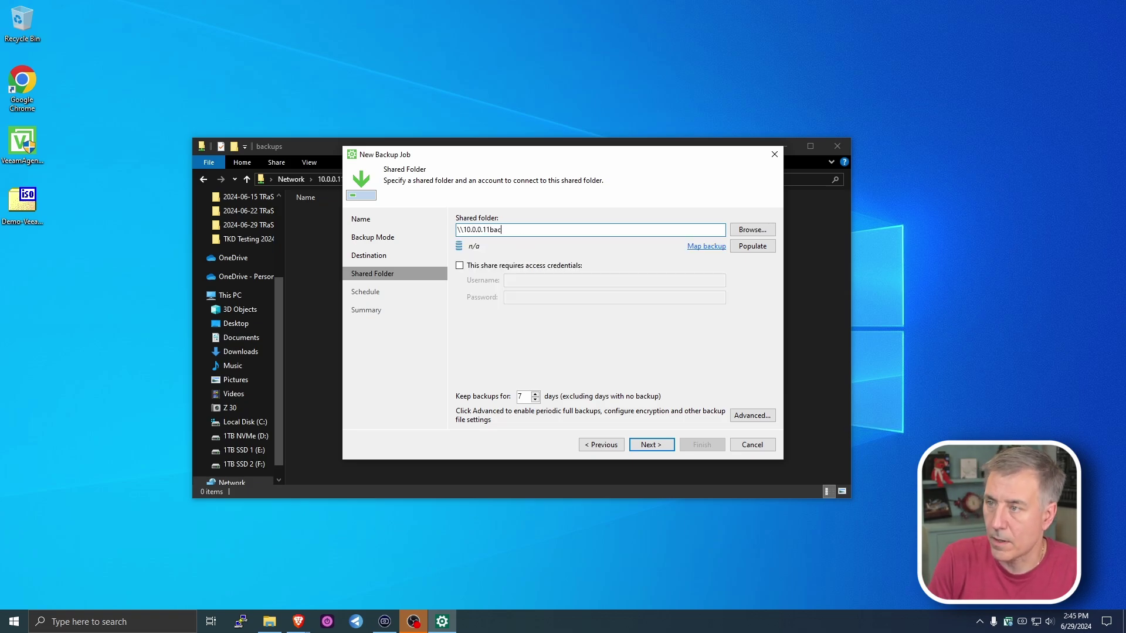
pyautogui.press('BackSpace')
pyautogui.press('BackSpace')
pyautogui.press('BackSpace')
pyautogui.write('\\backups')
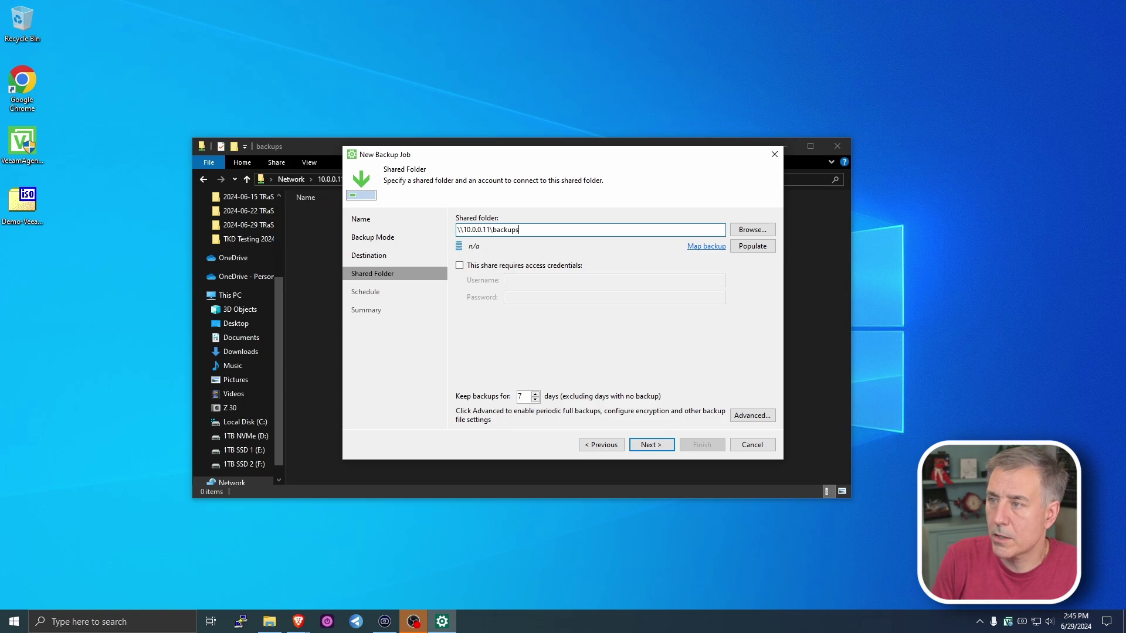
pyautogui.press('Tab')
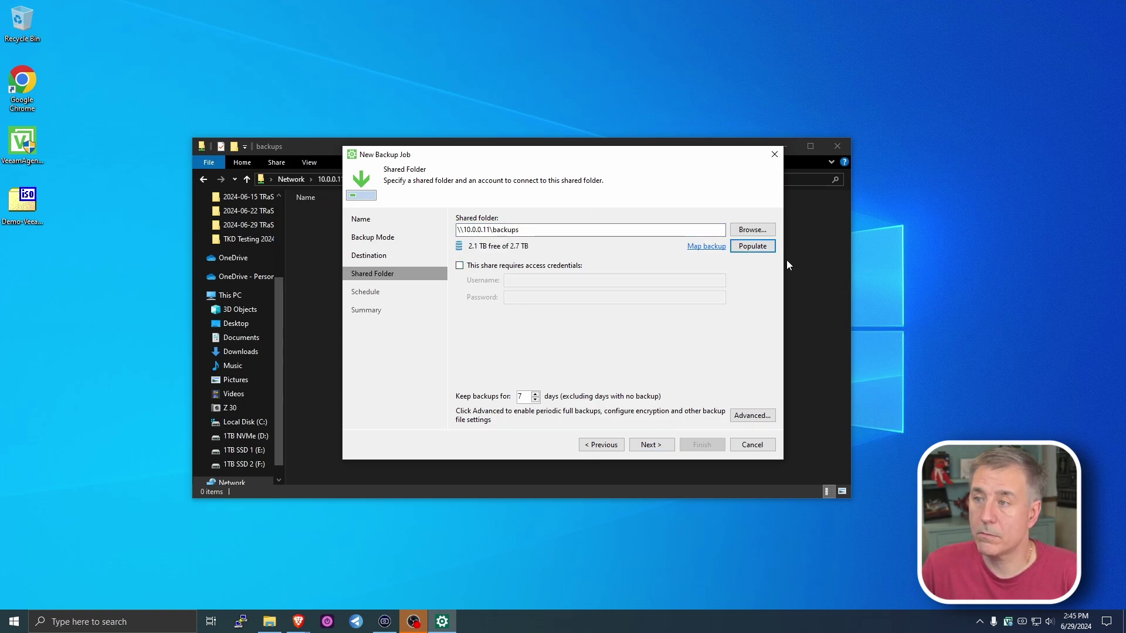
# - Leave the share without stored credentials and adjust how long backups are kept
pyautogui.click(490, 267)
pyautogui.click(558, 281)
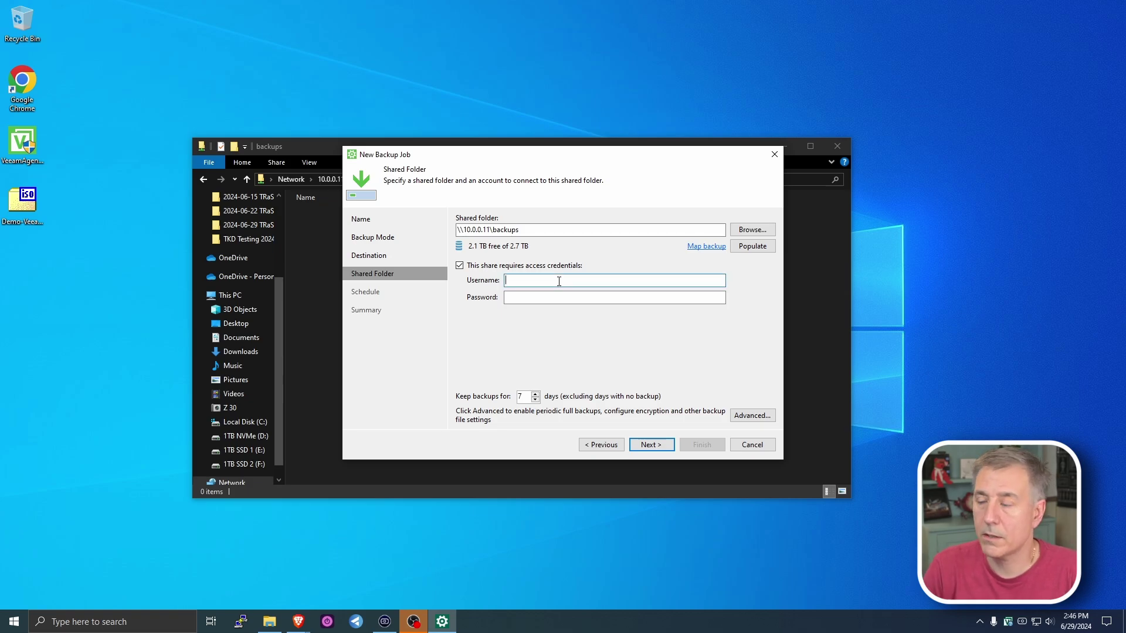
pyautogui.write('Jeff')
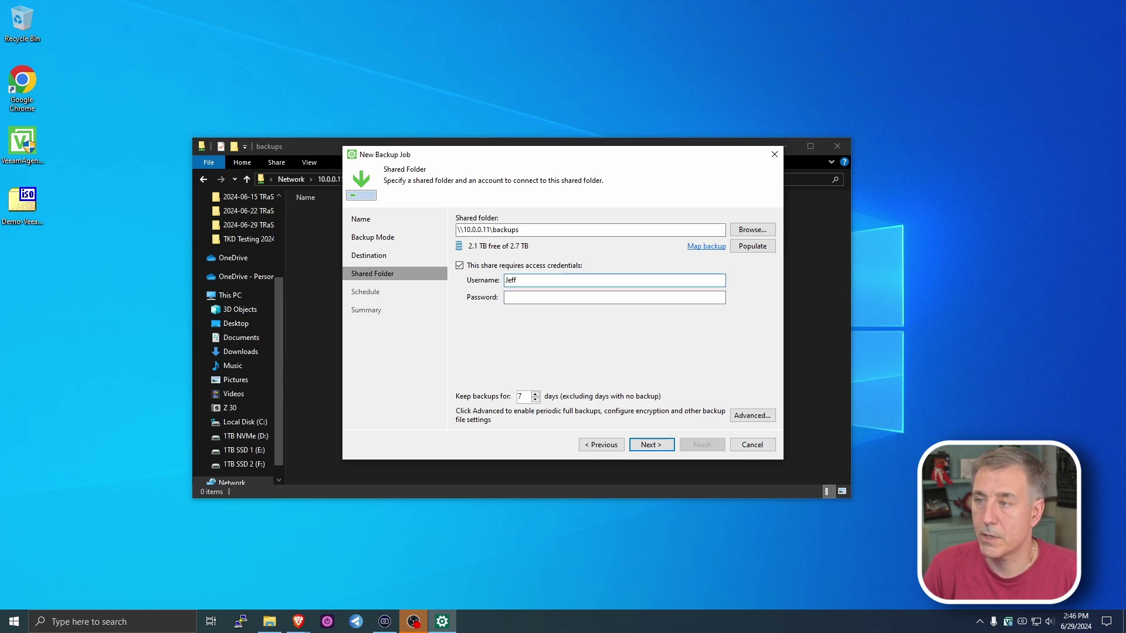
pyautogui.click(564, 297)
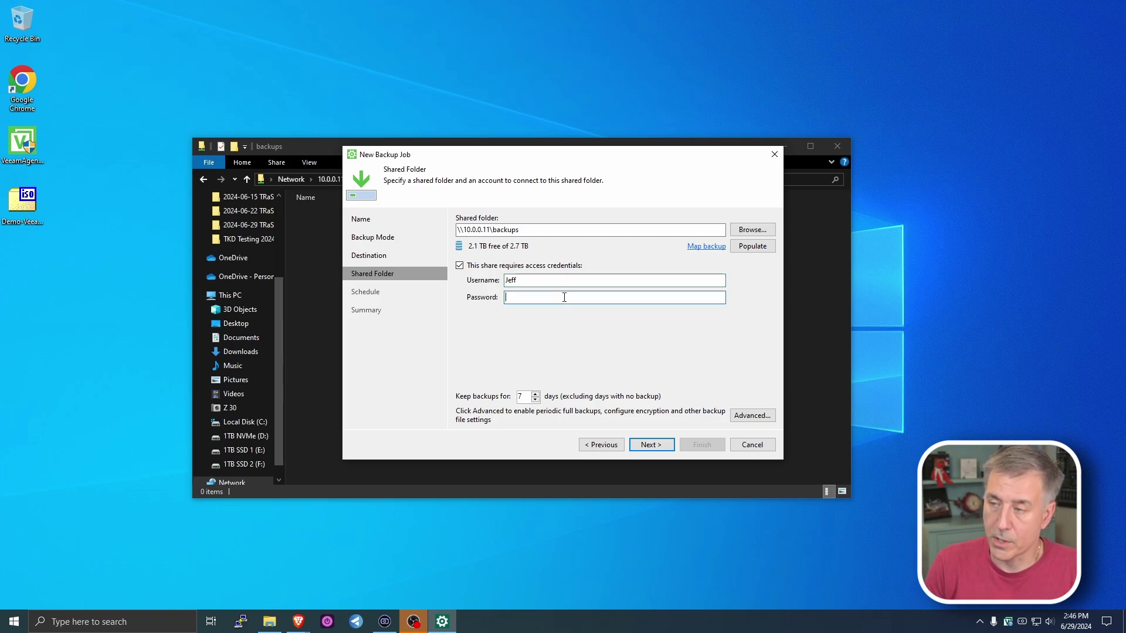
pyautogui.write('•••••••••••')
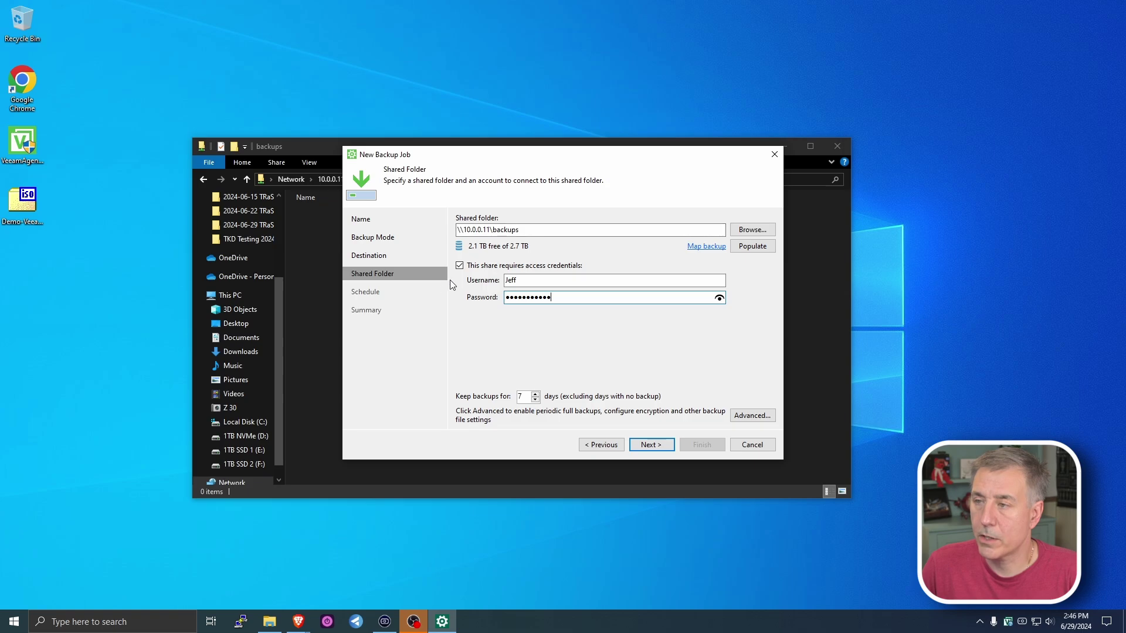
pyautogui.click(461, 271)
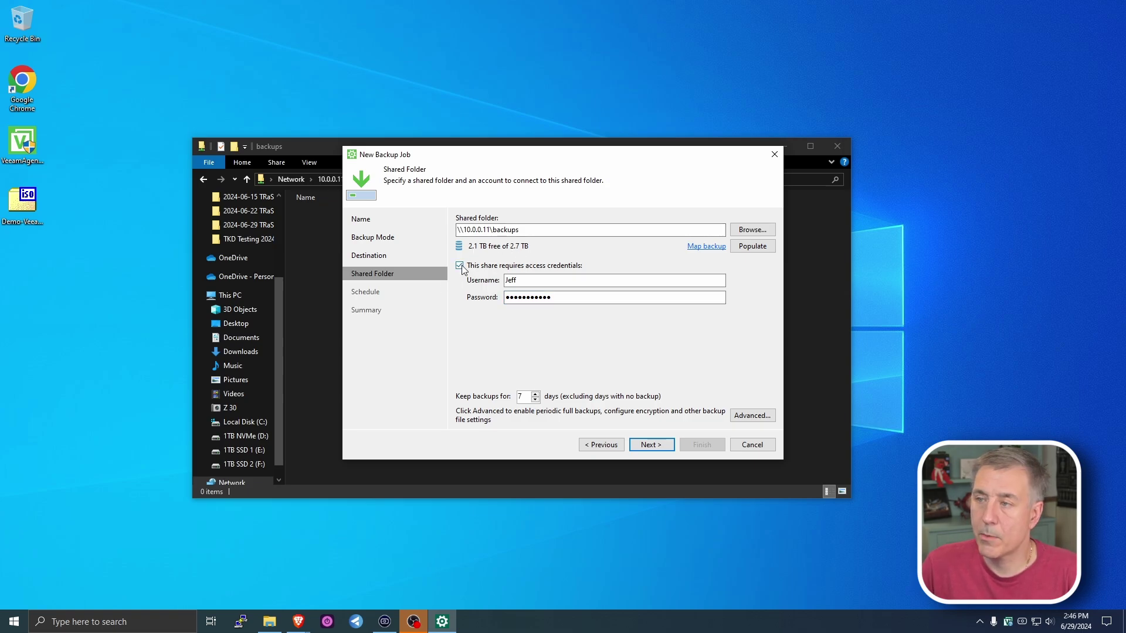
pyautogui.click(460, 267)
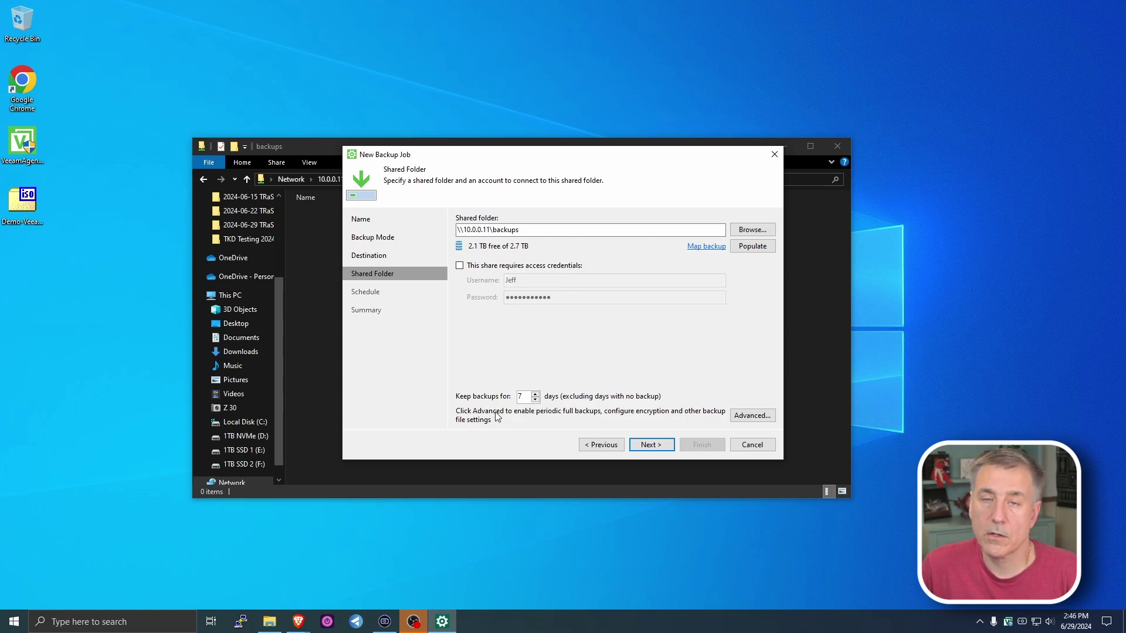
pyautogui.click(536, 395)
pyautogui.click(535, 395)
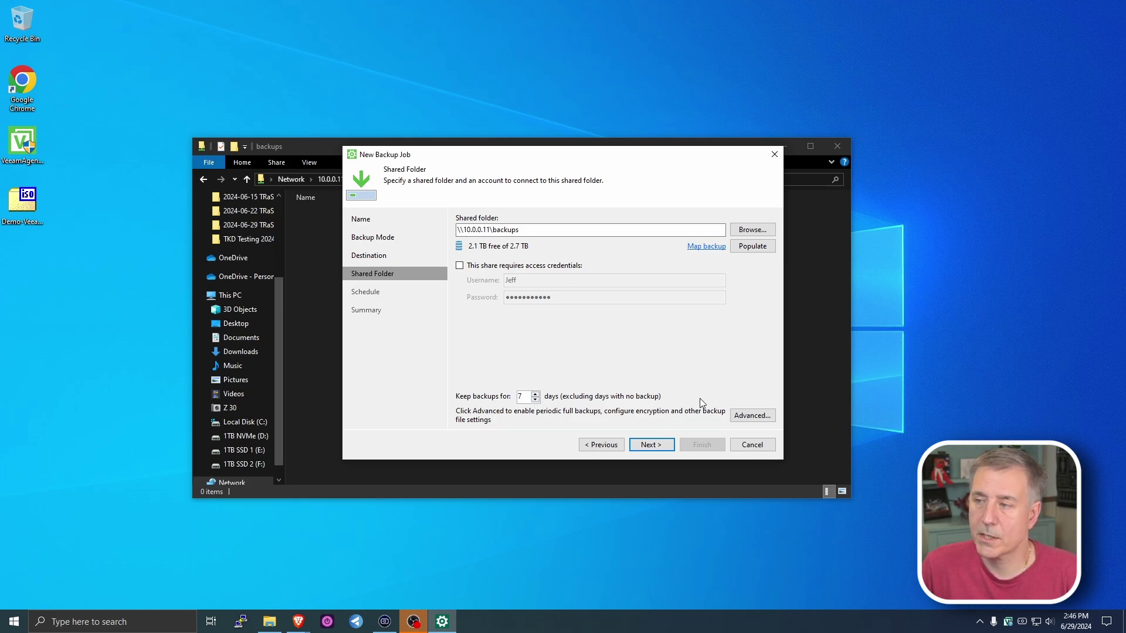
pyautogui.click(751, 414)
# - Turn on periodic active full backups in Advanced Settings
pyautogui.click(482, 204)
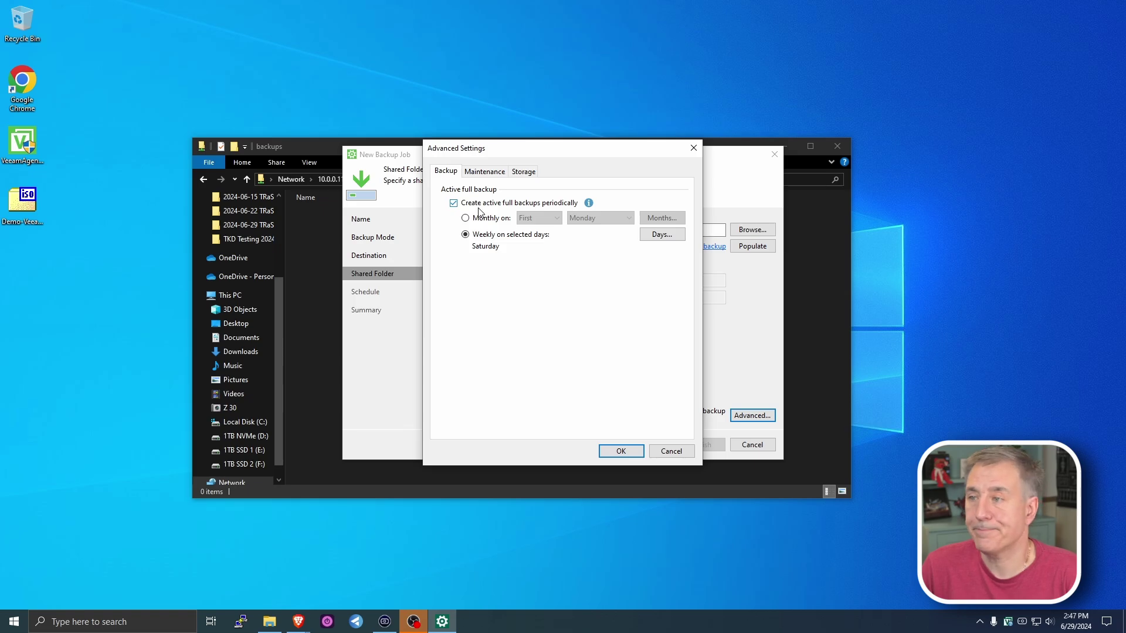
pyautogui.click(484, 172)
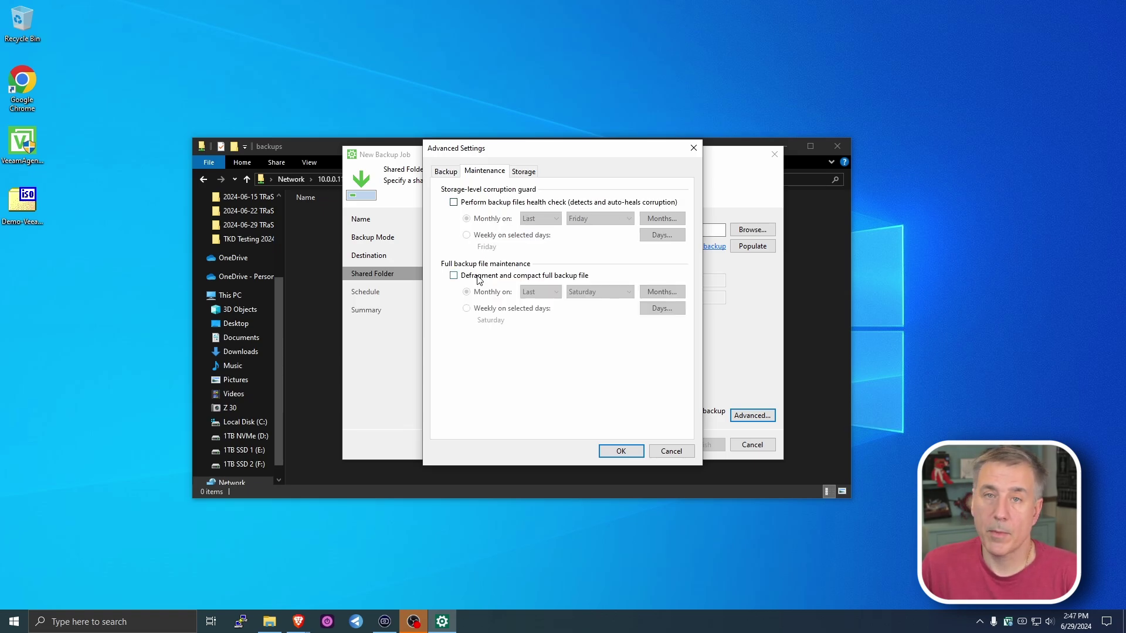
pyautogui.click(524, 171)
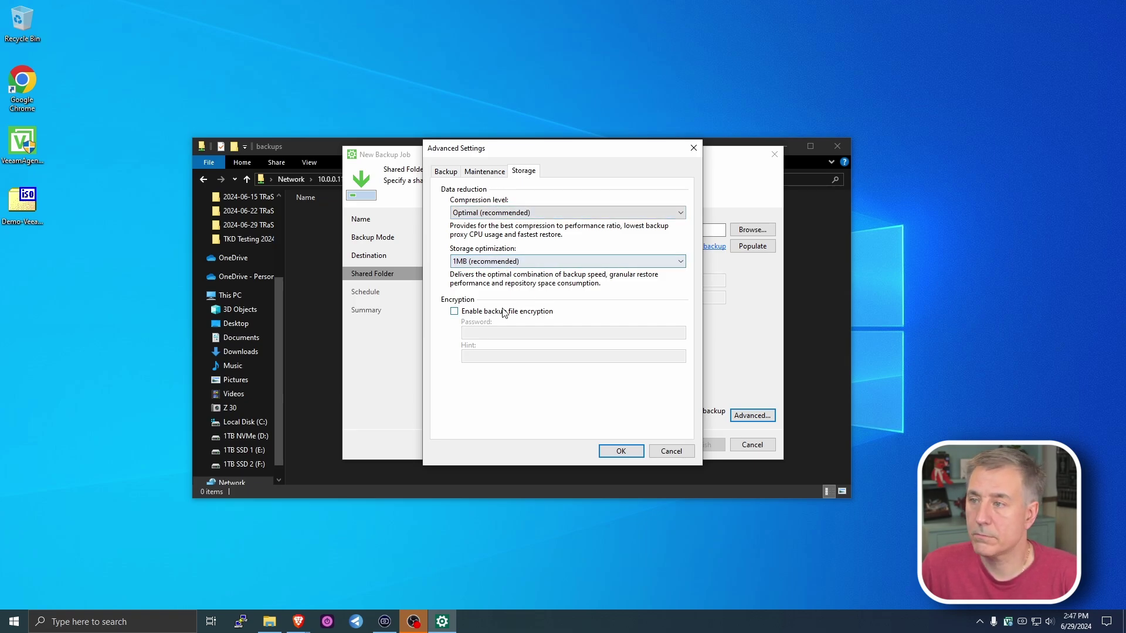
# - Enable backup file encryption with a password and hint, and save the advanced settings
pyautogui.click(472, 316)
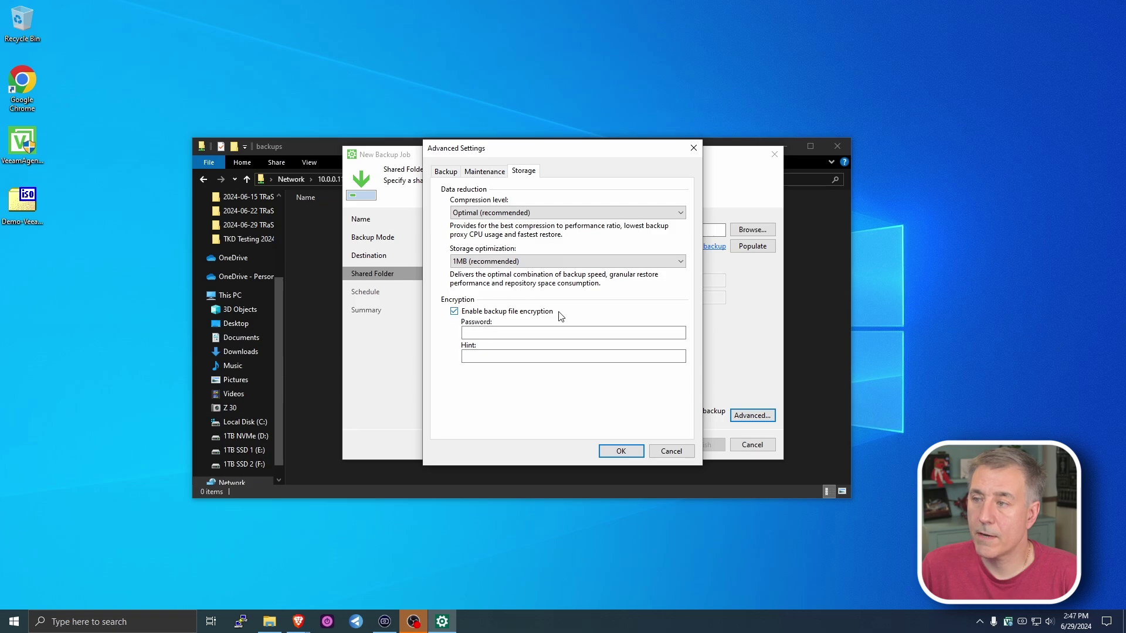
pyautogui.click(512, 335)
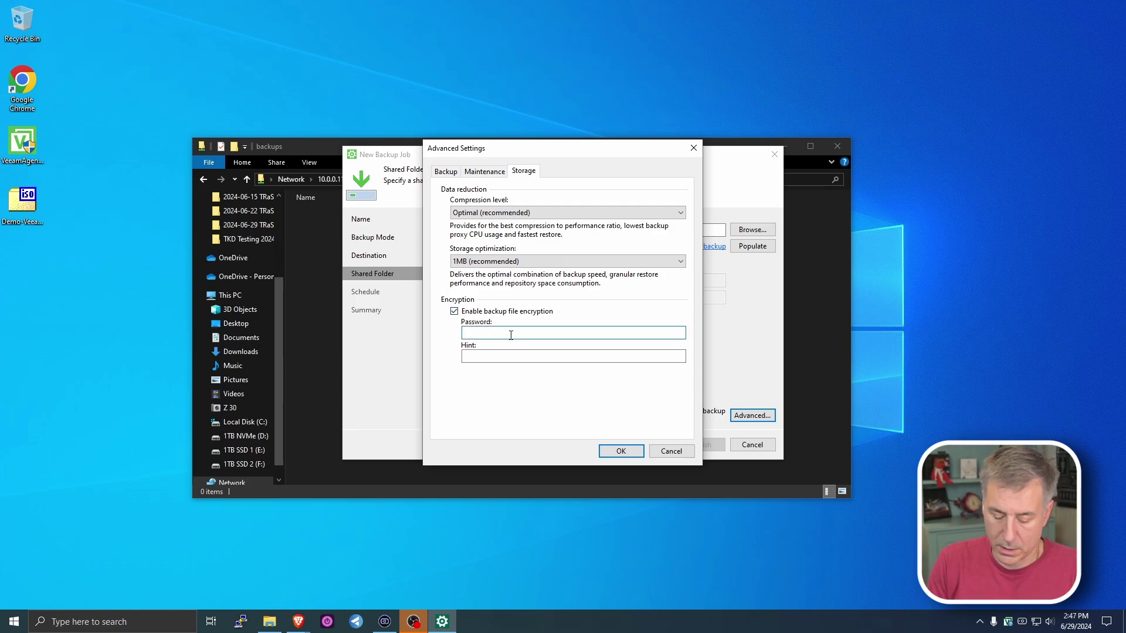
pyautogui.write('********')
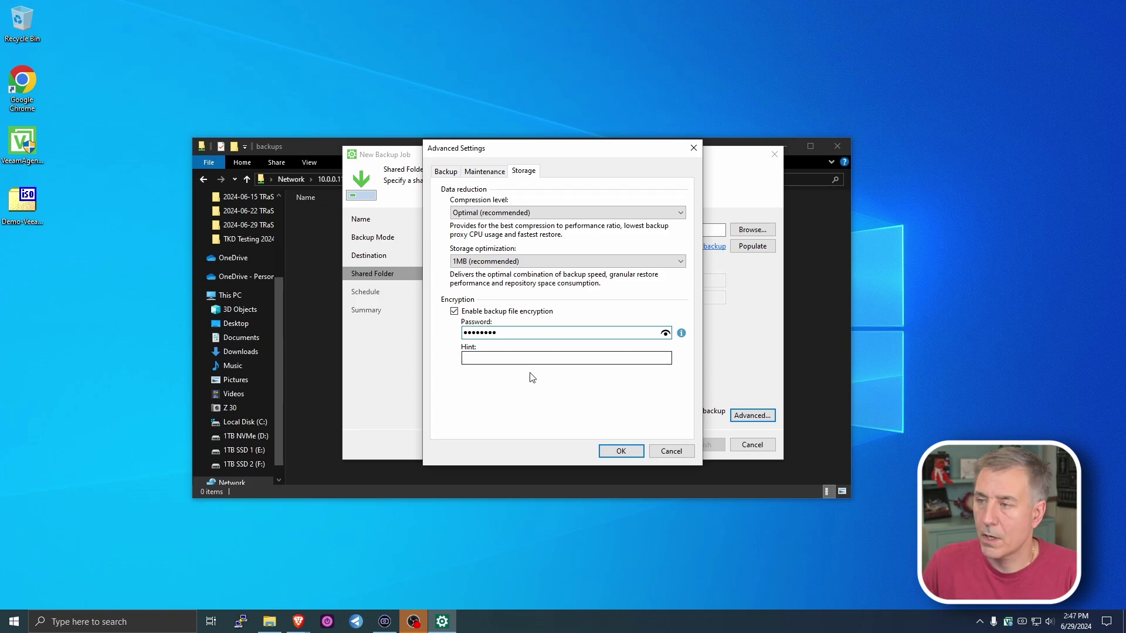
pyautogui.click(508, 359)
pyautogui.write('Be...')
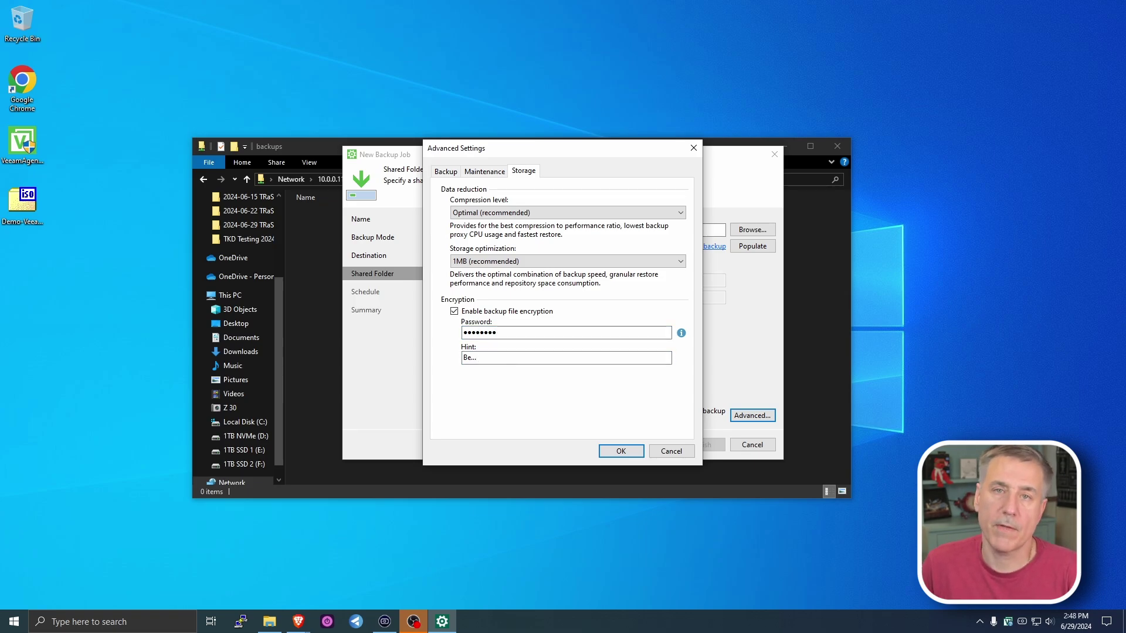
pyautogui.click(621, 452)
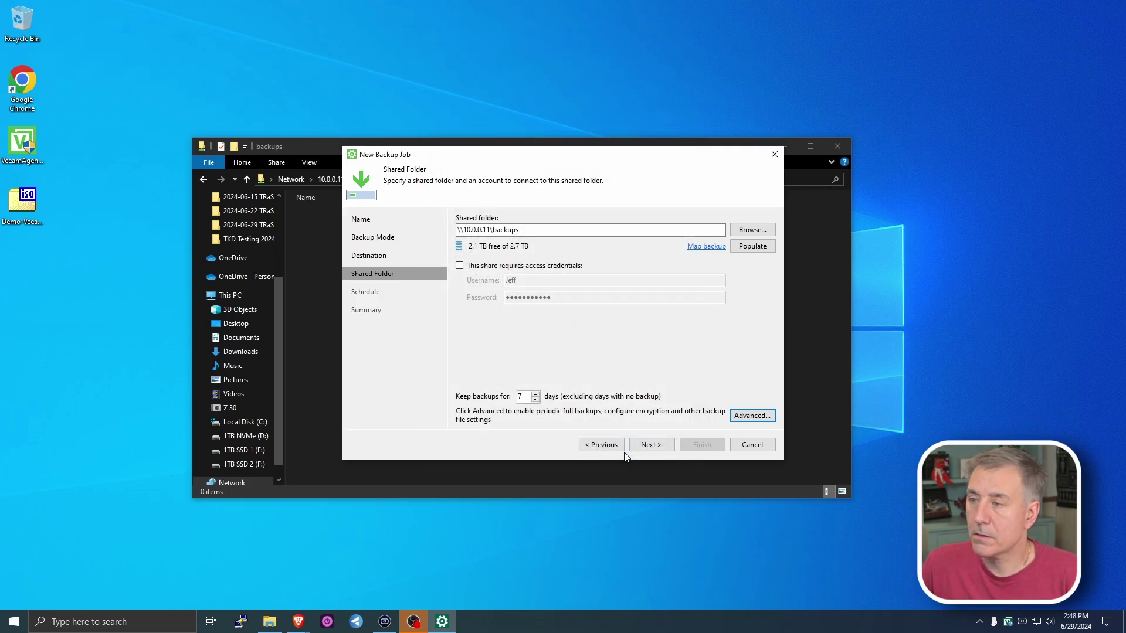
# - Schedule the backup daily at 12:30 AM every day, running once powered on and keeping the computer running
pyautogui.click(659, 448)
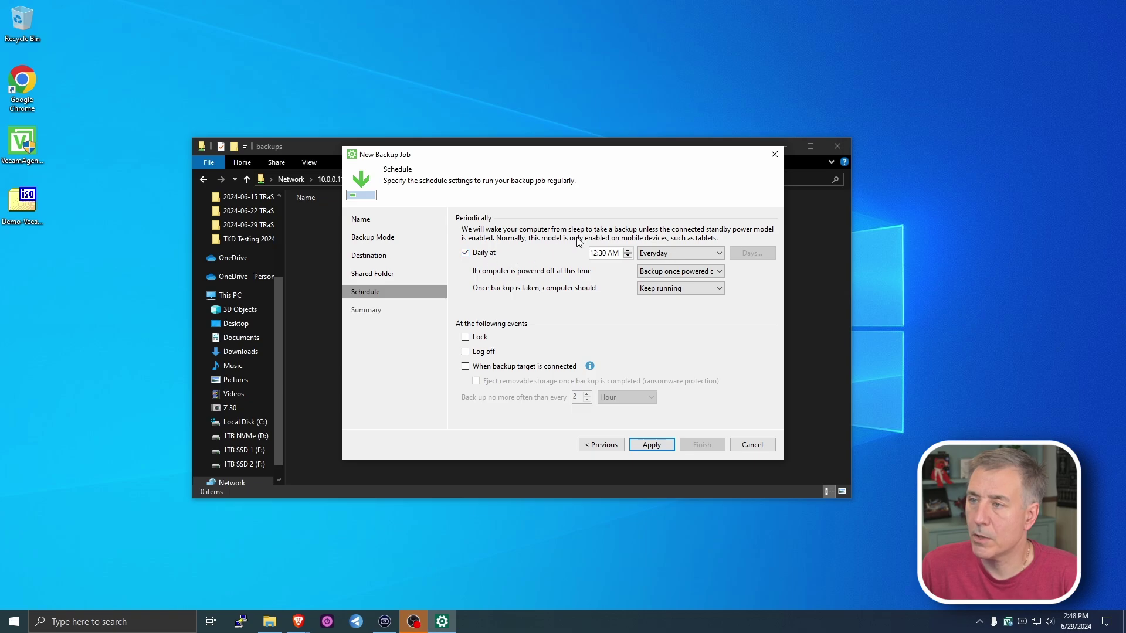
pyautogui.click(707, 253)
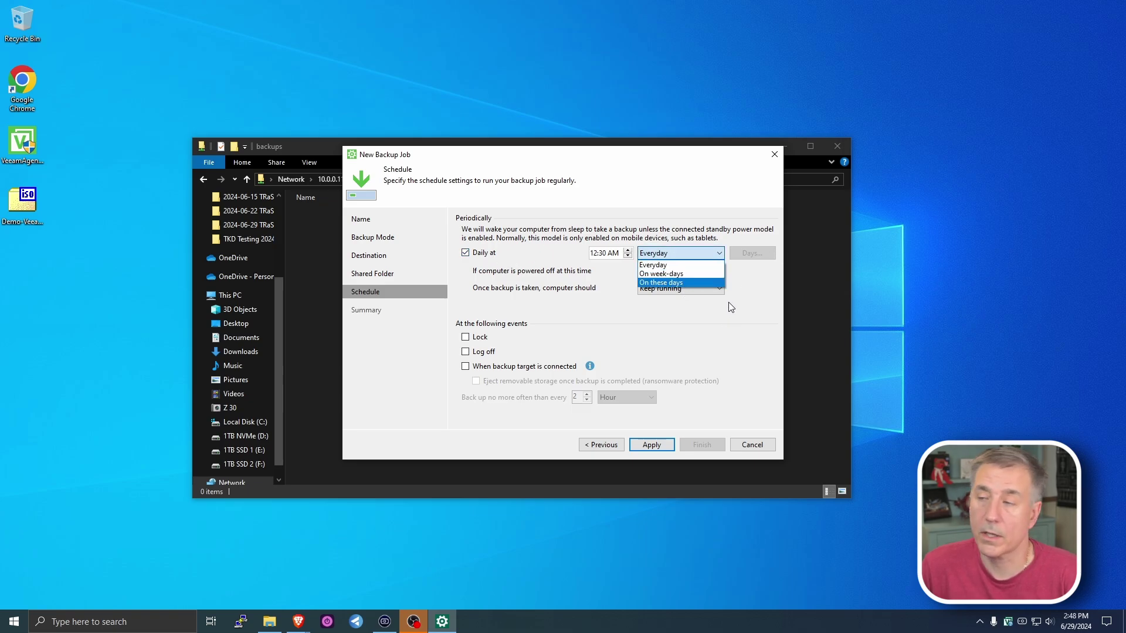
pyautogui.click(752, 273)
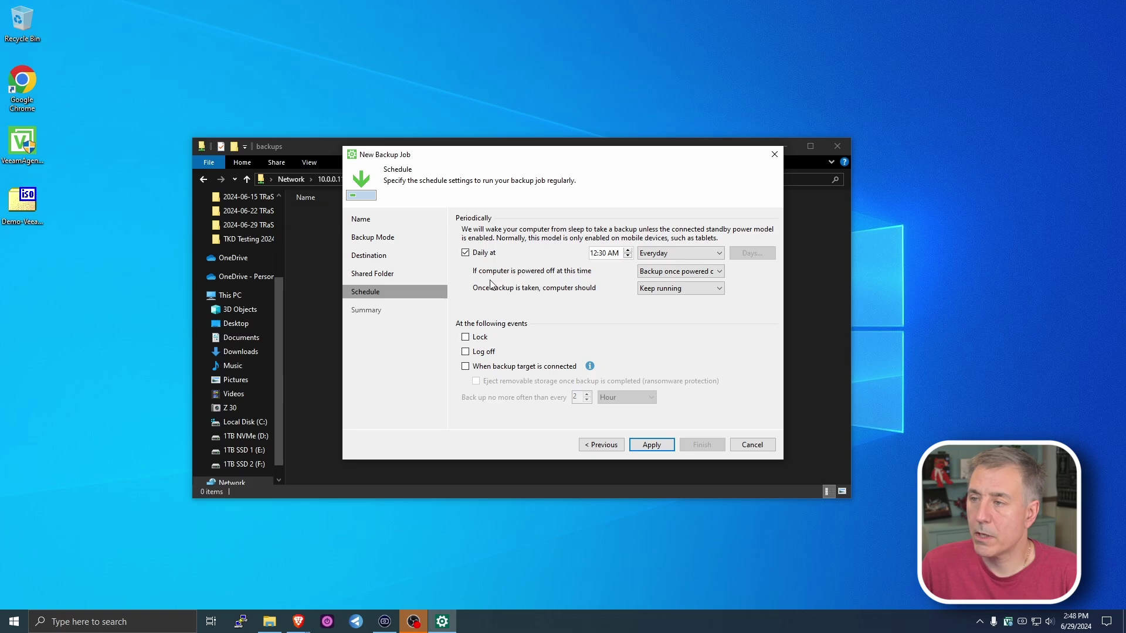
pyautogui.click(704, 274)
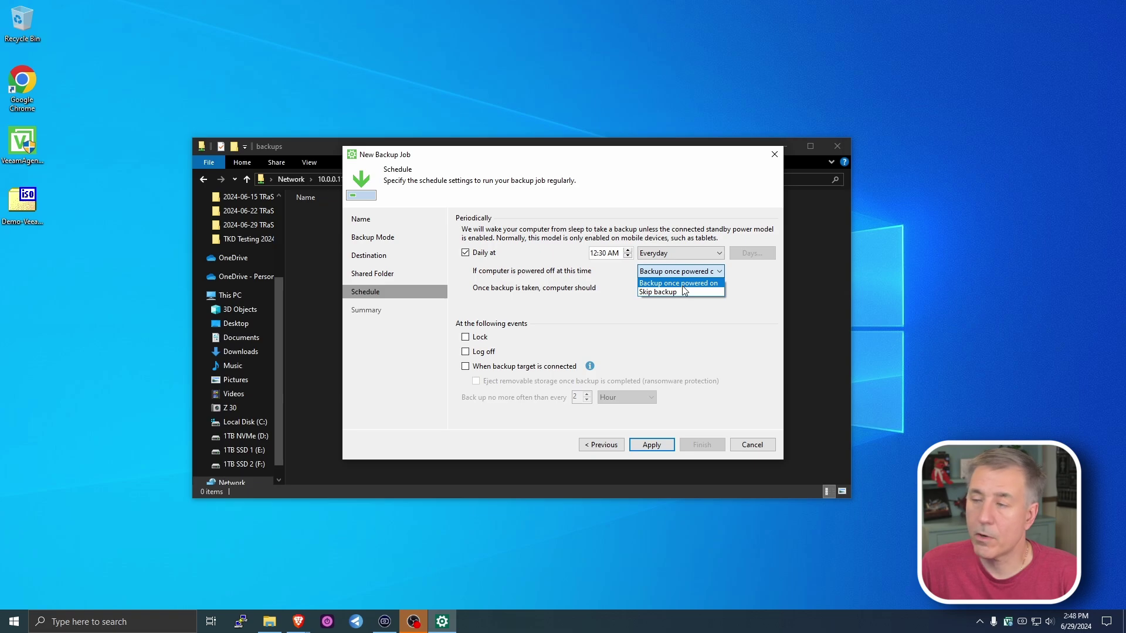
pyautogui.click(684, 289)
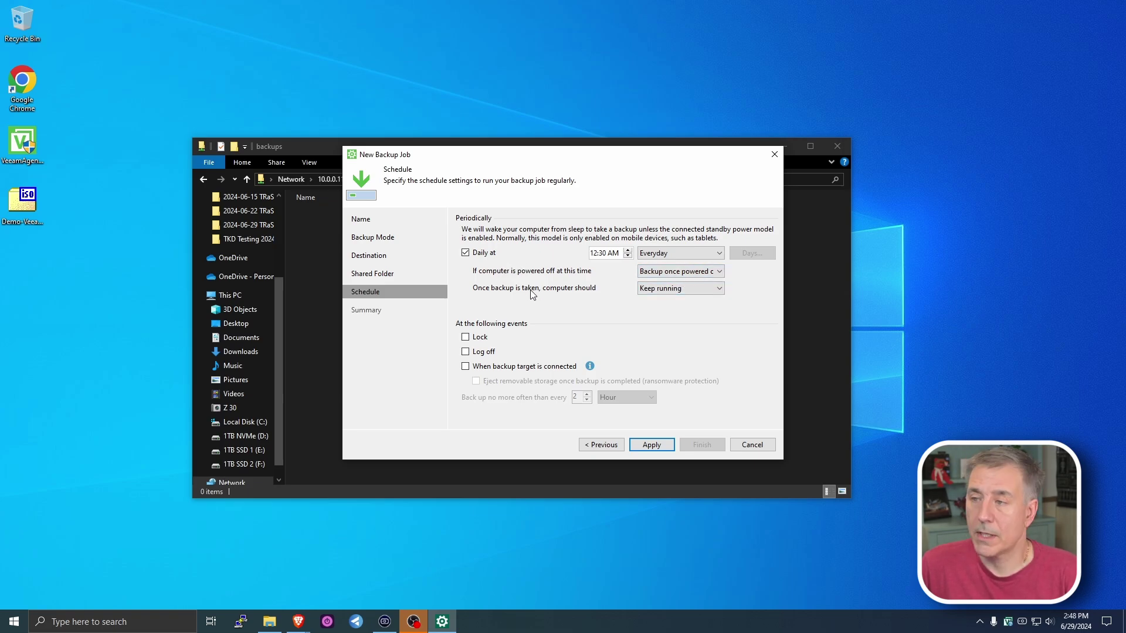
pyautogui.click(676, 293)
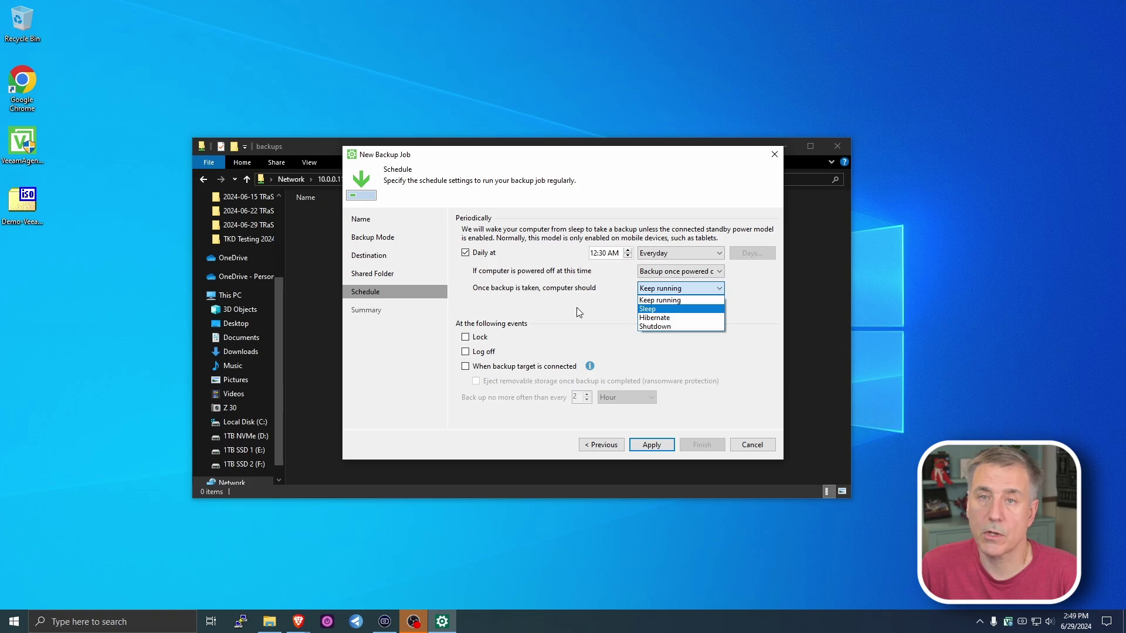
pyautogui.click(516, 288)
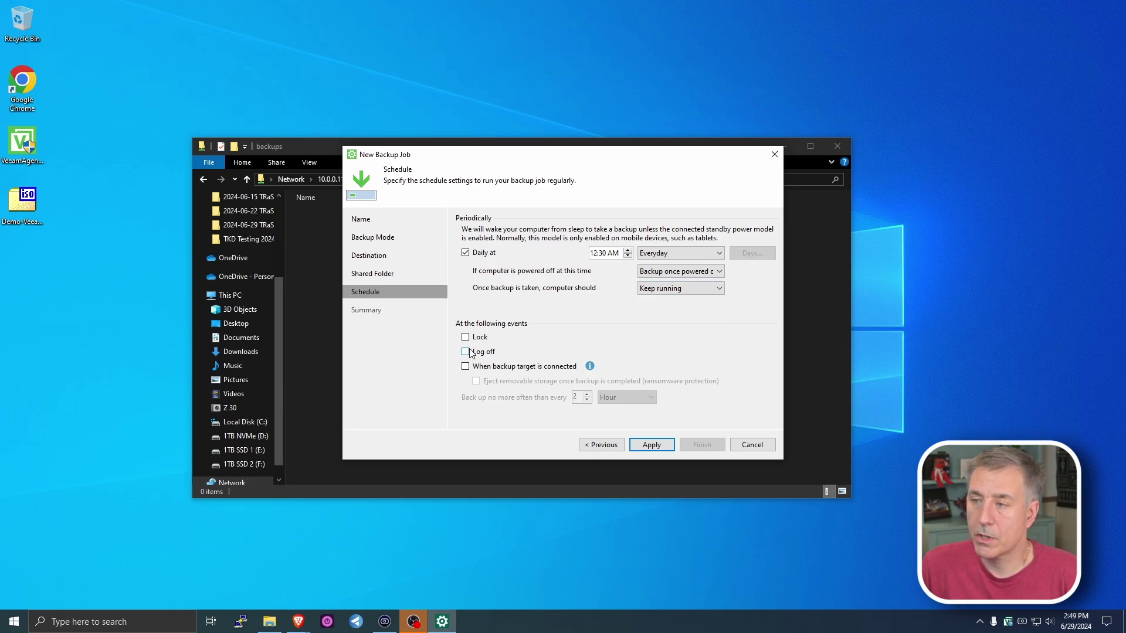
# - Turn off backing up when the backup target connects and create the job
pyautogui.click(516, 366)
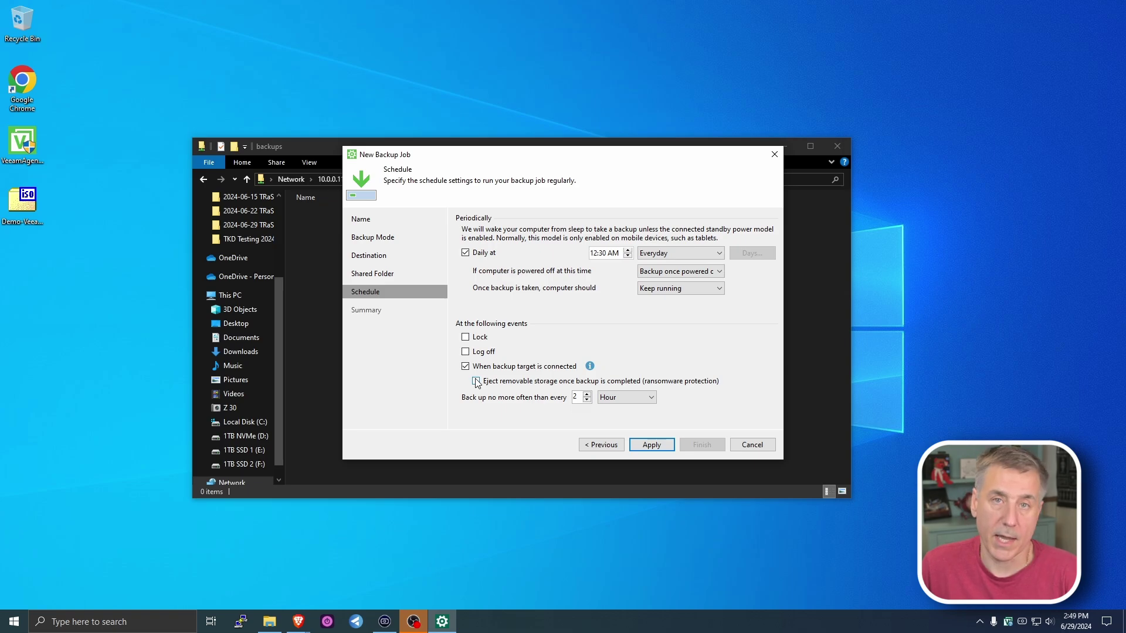
pyautogui.press('space')
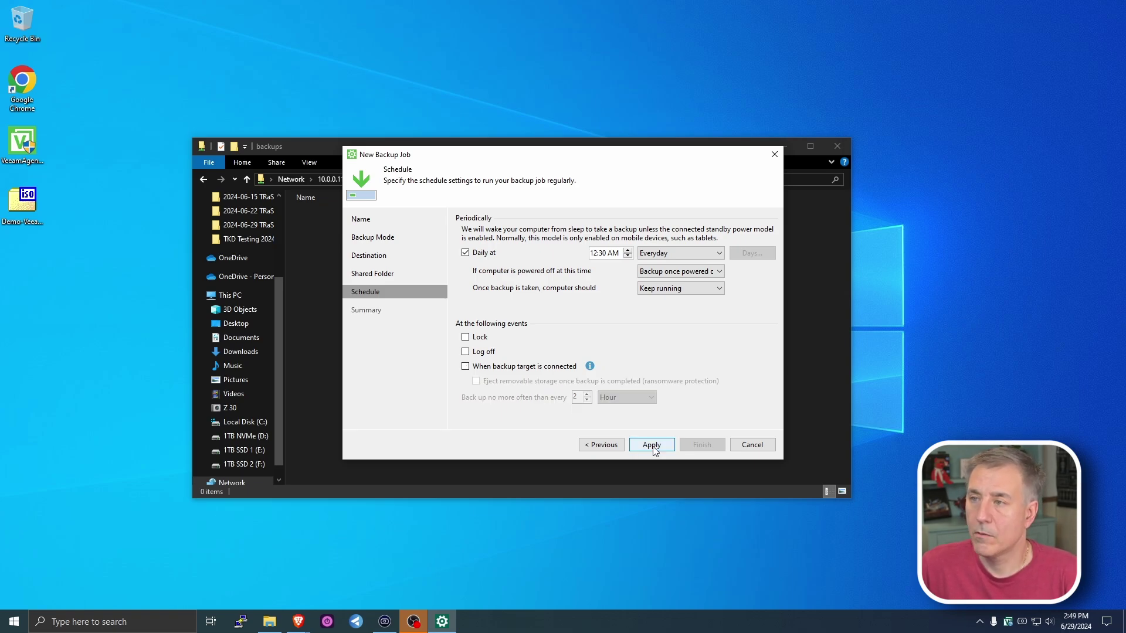
pyautogui.click(651, 446)
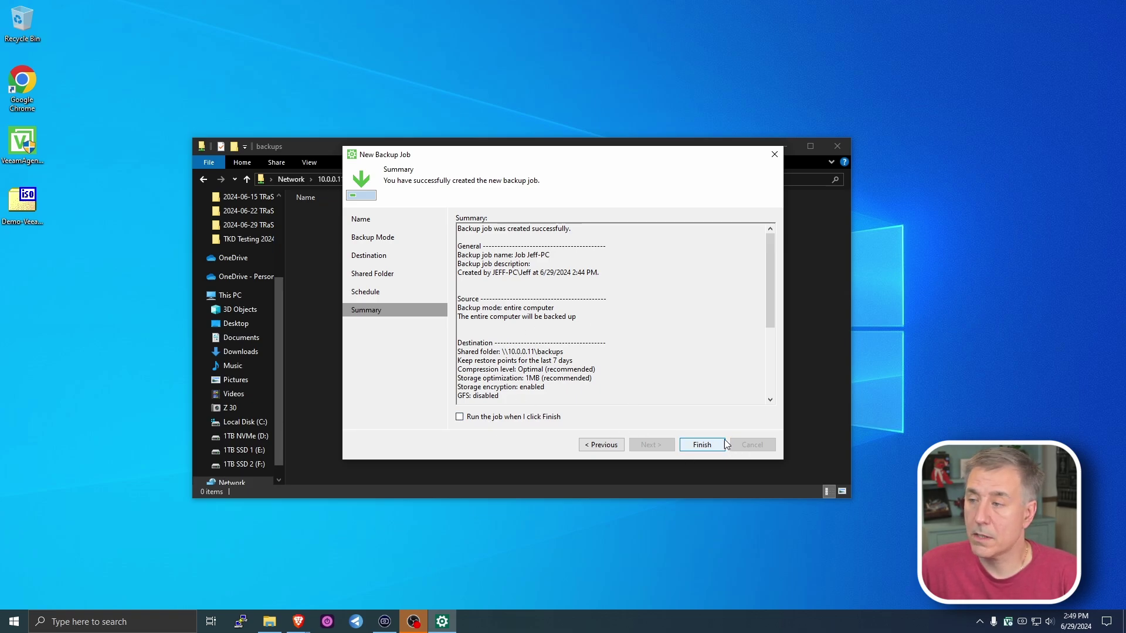
# - Finish the new job wizard and bring up the agent's status window from the tray
pyautogui.click(702, 445)
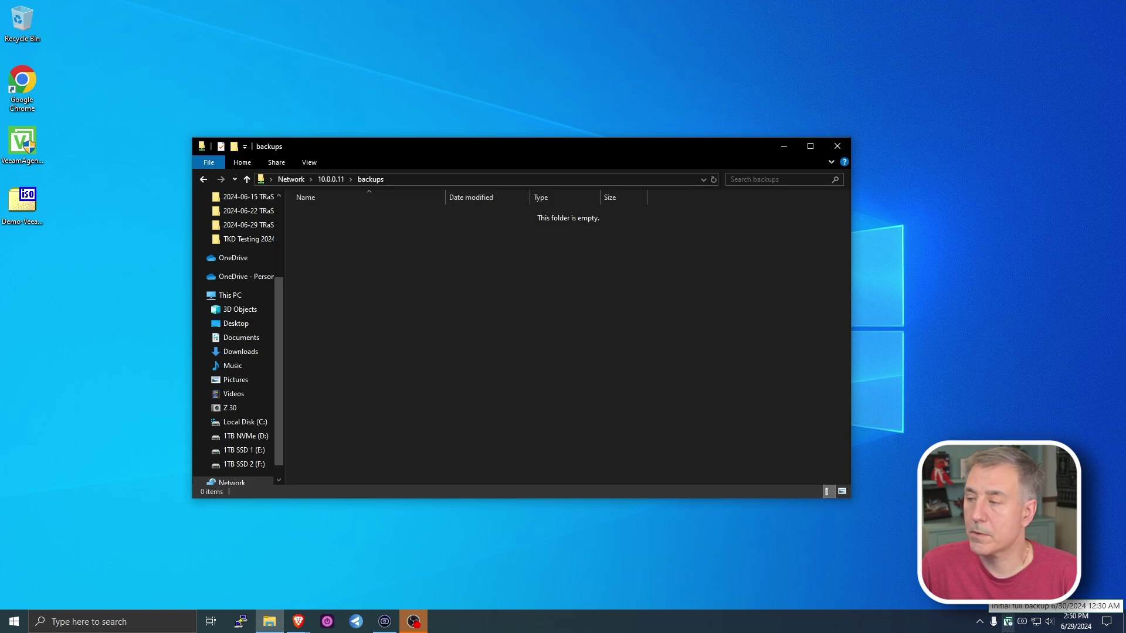
pyautogui.click(1008, 622)
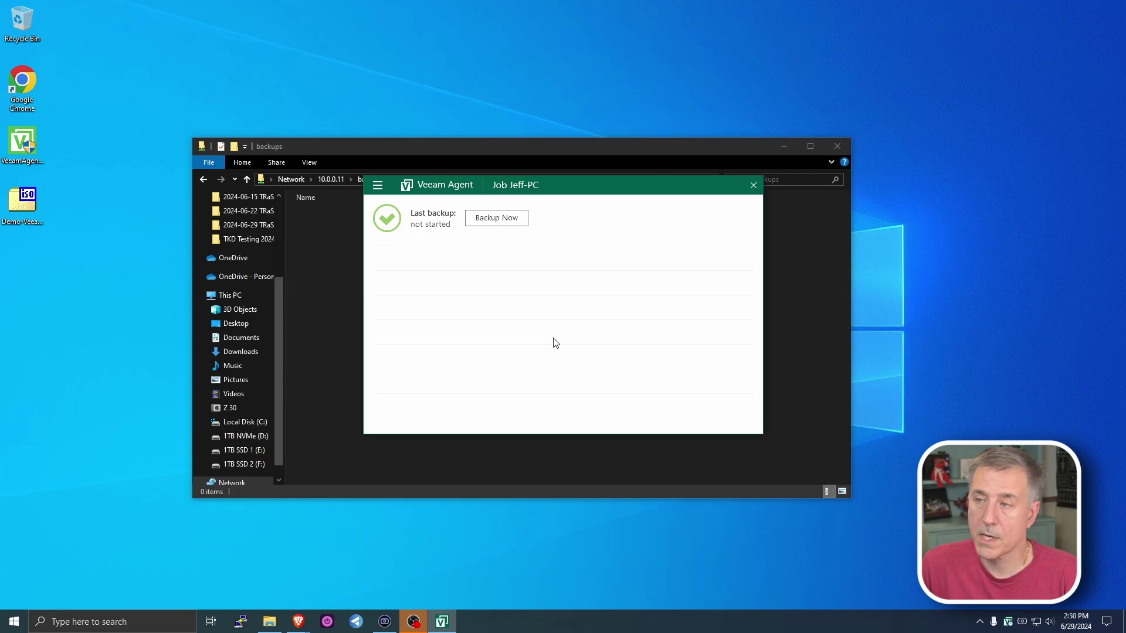
pyautogui.click(496, 218)
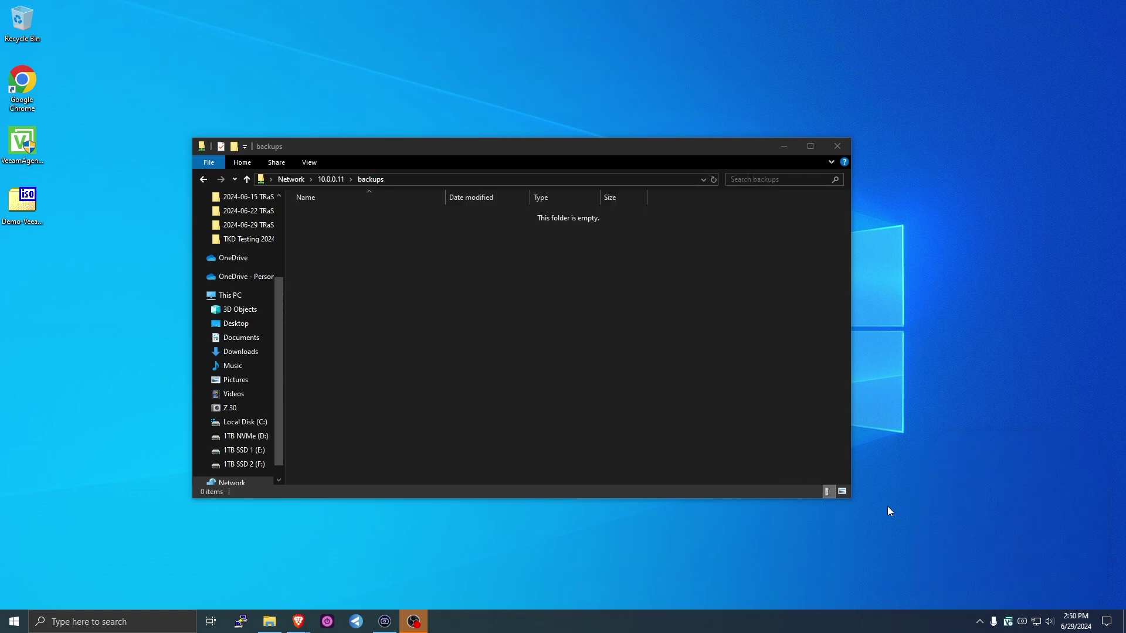
pyautogui.rightClick(1009, 622)
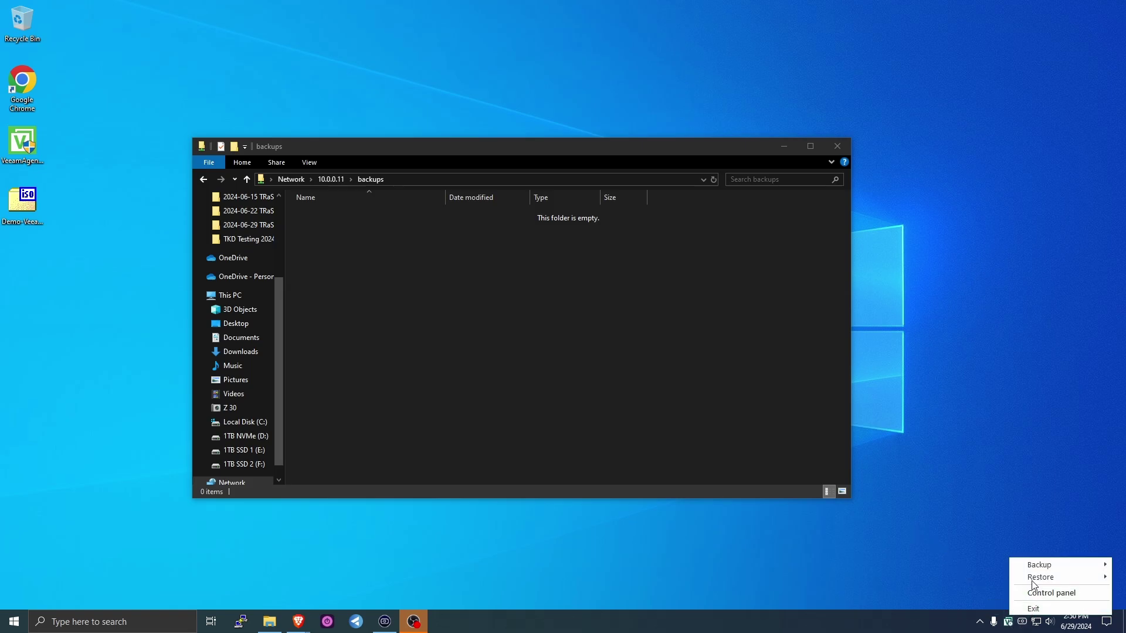
pyautogui.moveTo(1032, 581)
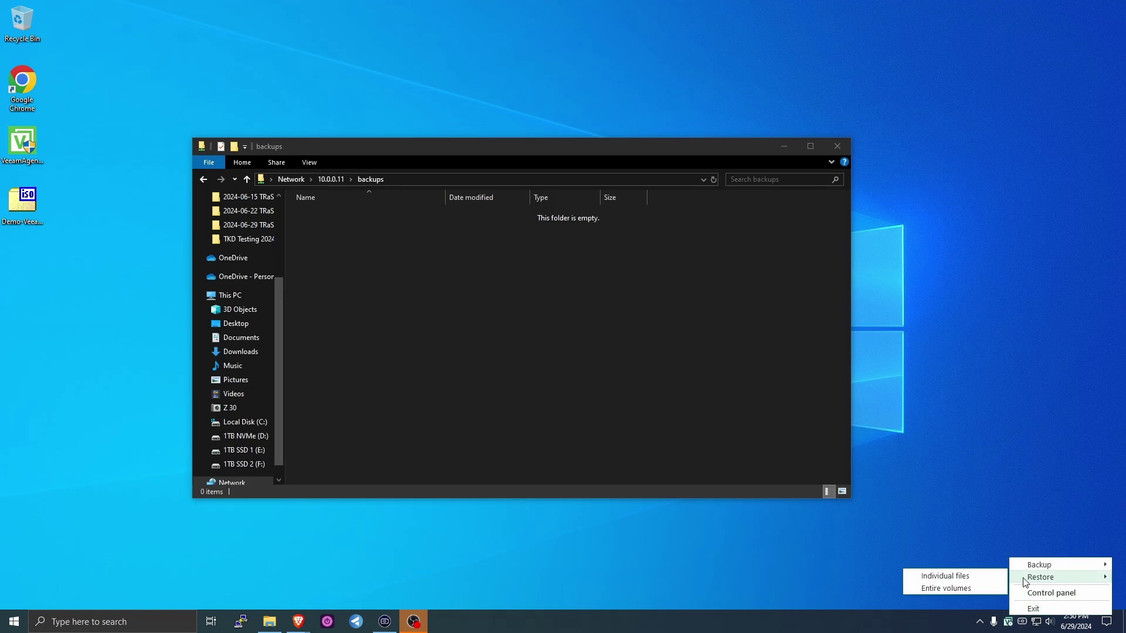
pyautogui.click(960, 581)
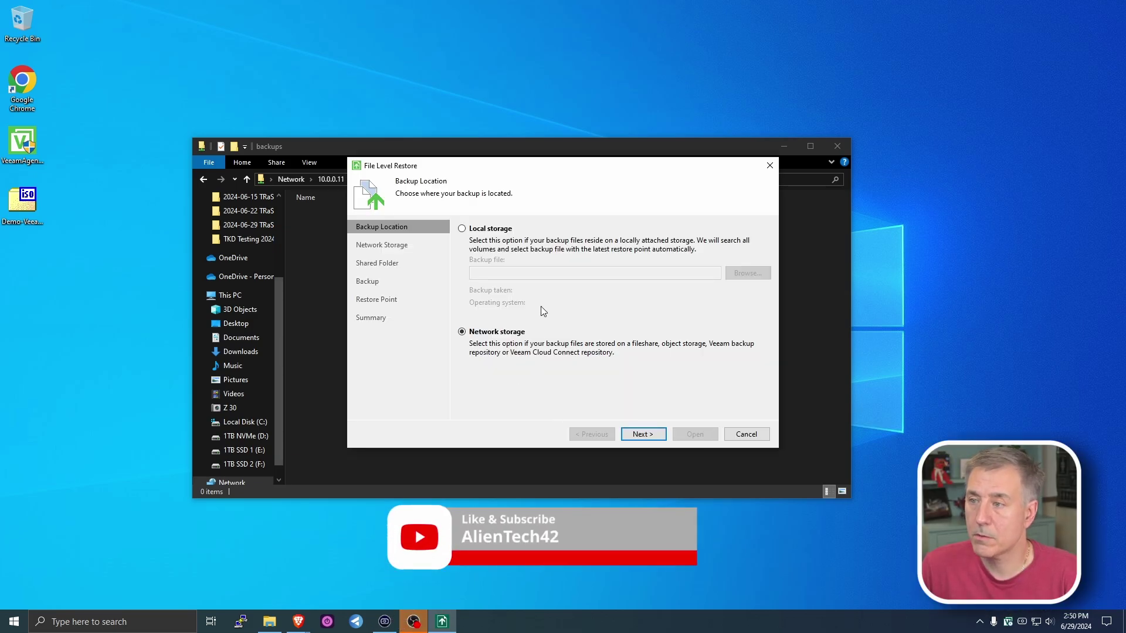
pyautogui.click(643, 434)
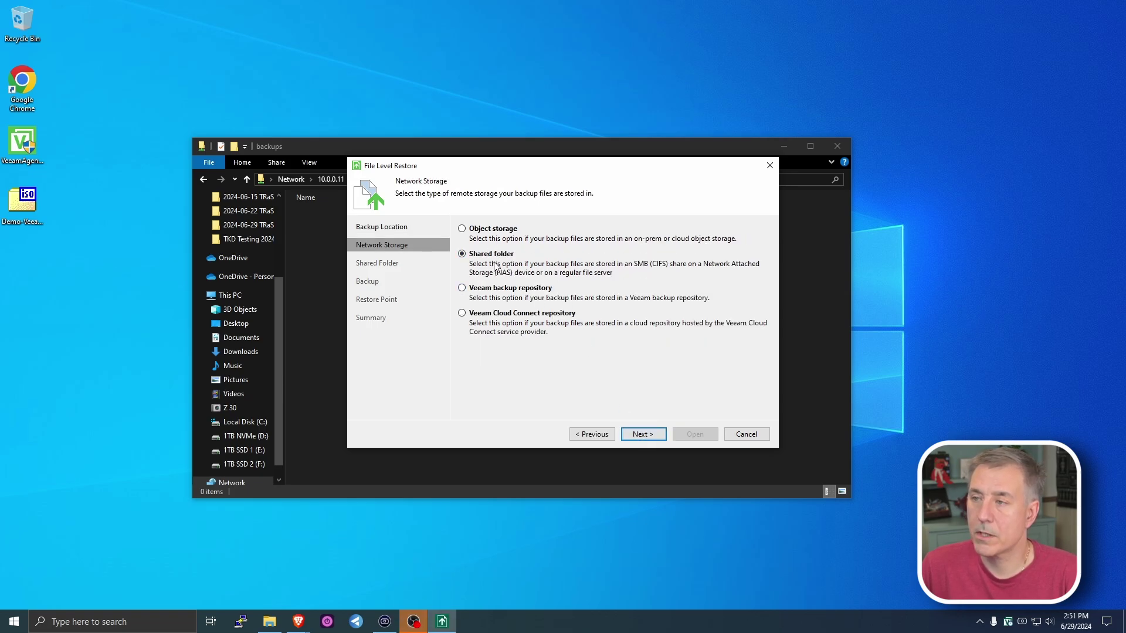
pyautogui.click(639, 435)
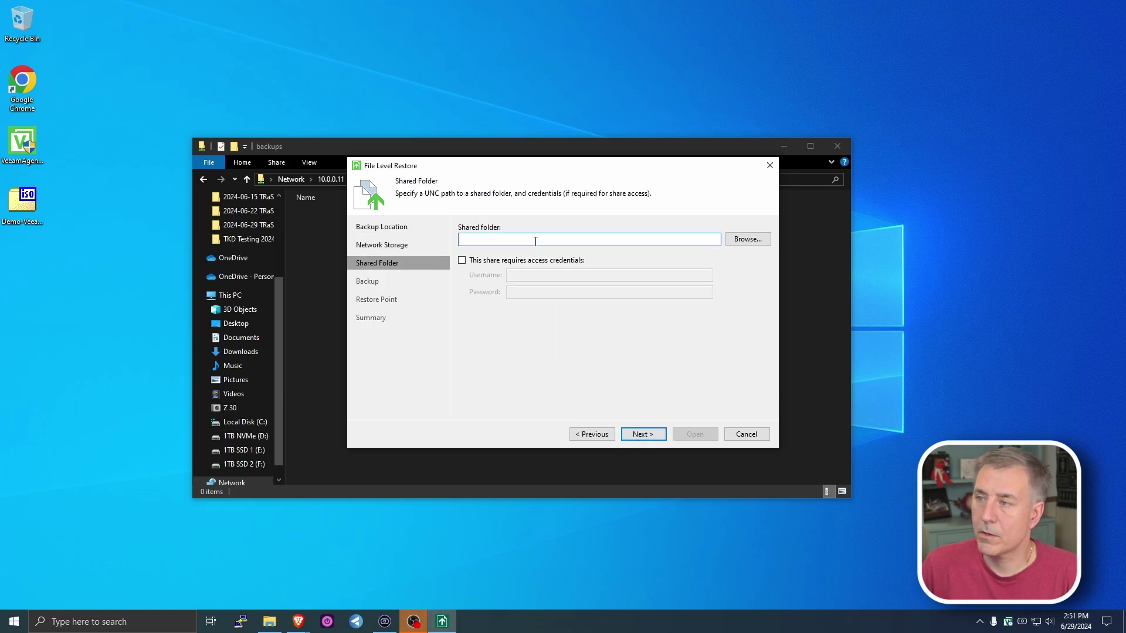
pyautogui.write('\\\\')
pyautogui.press('Down')
pyautogui.press('Down')
pyautogui.press('Down')
pyautogui.press('Down')
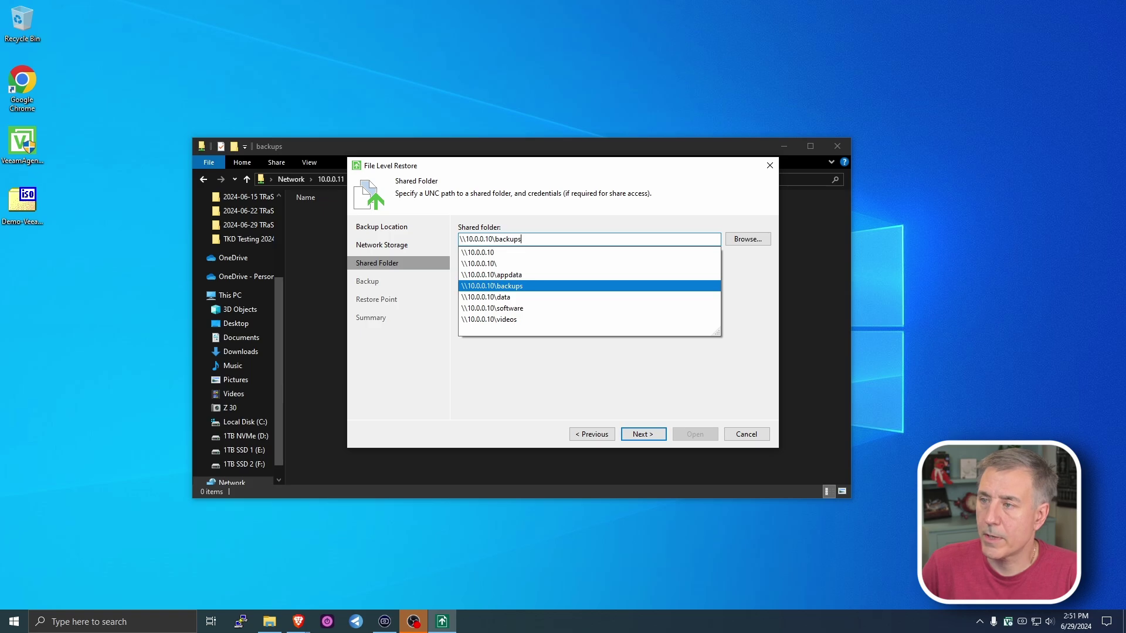
pyautogui.press('Up')
pyautogui.press('Up')
pyautogui.press('Up')
pyautogui.press('Up')
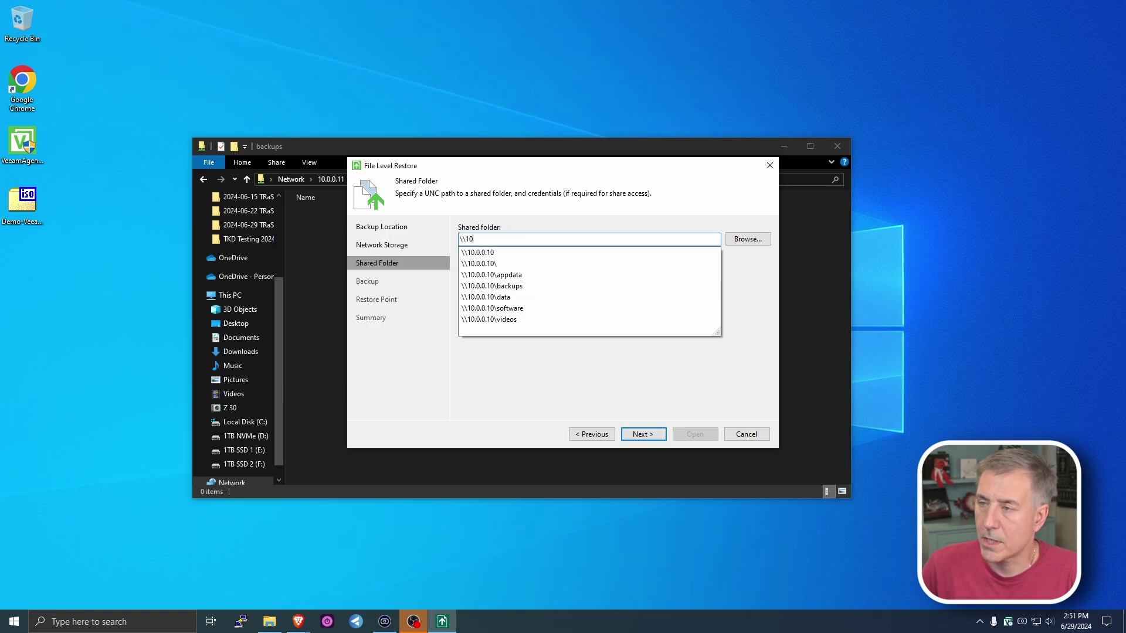
pyautogui.write('10.0.0.11\\backups')
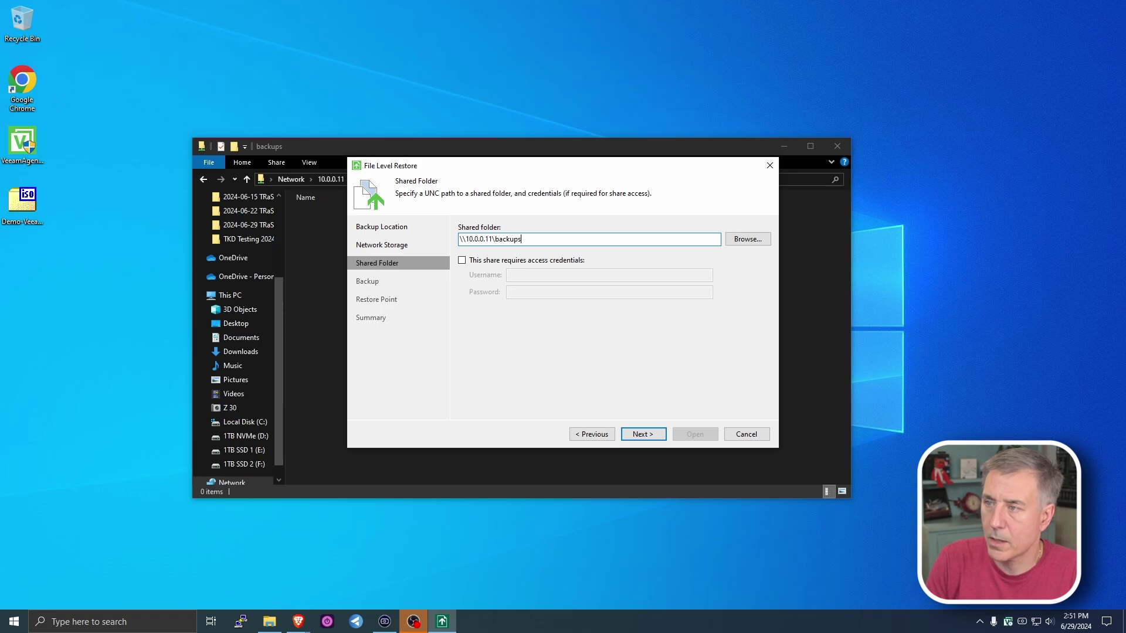
pyautogui.click(518, 263)
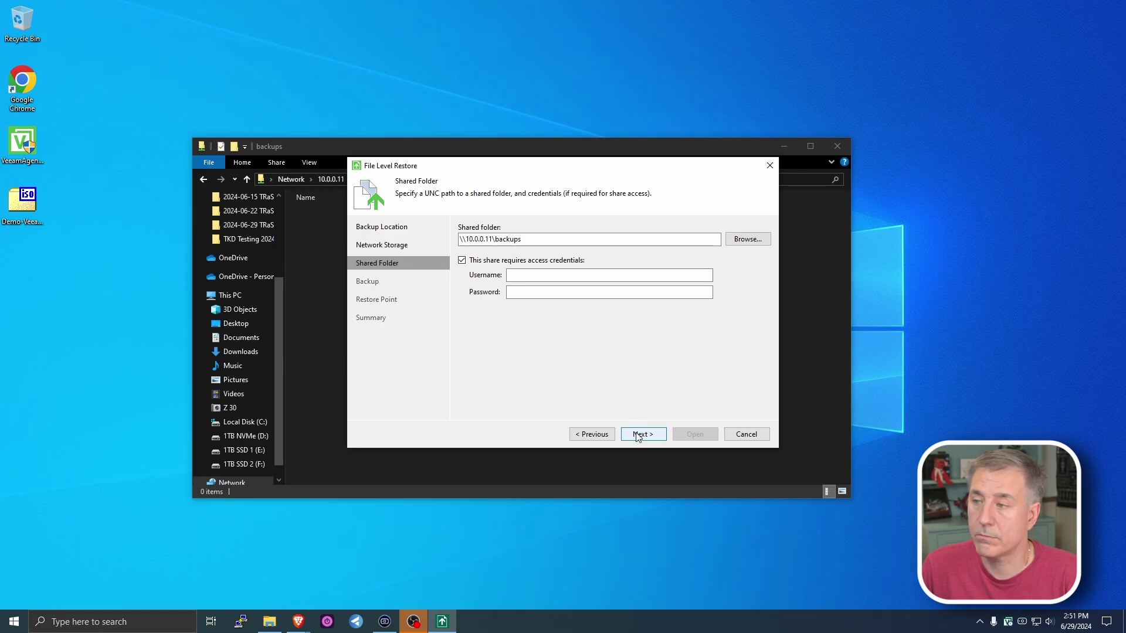
pyautogui.press('Return')
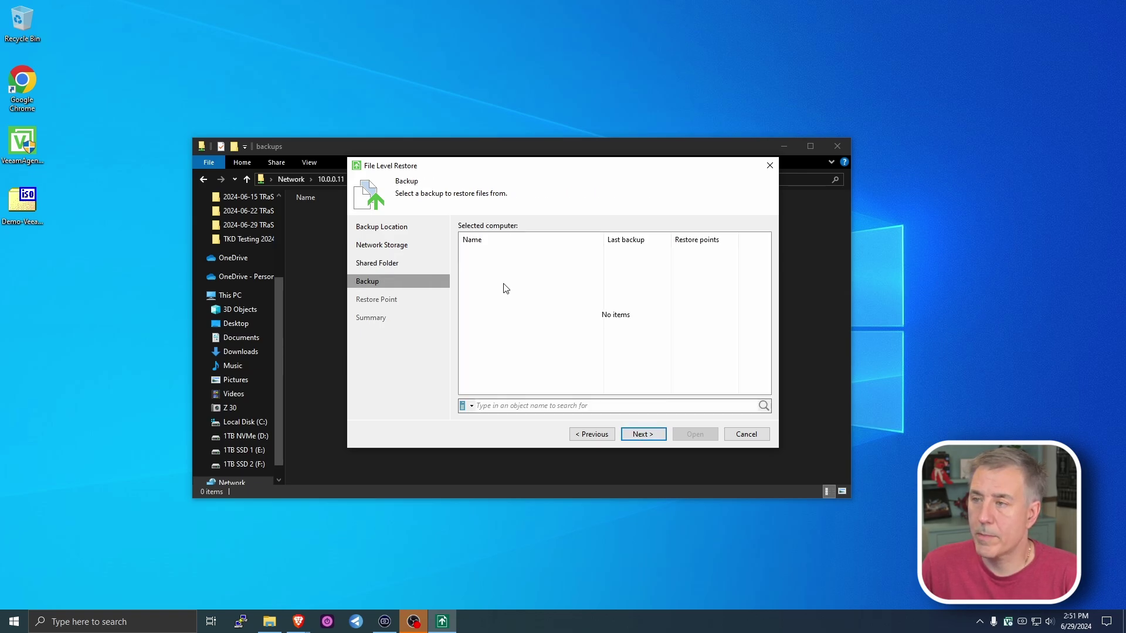
pyautogui.press('Return')
pyautogui.click(619, 352)
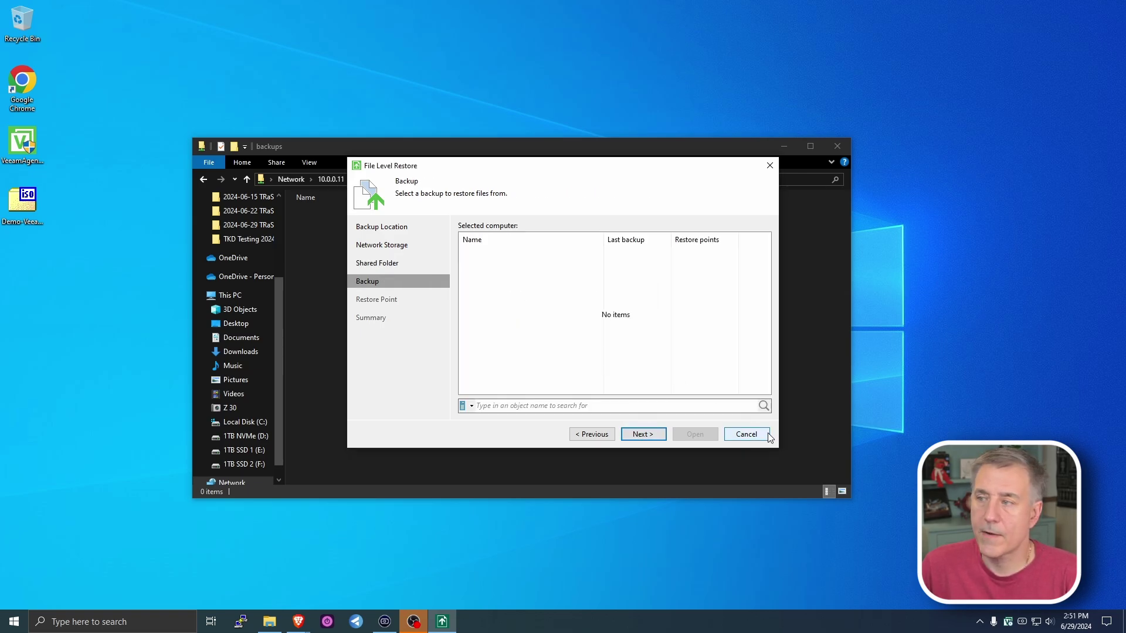
pyautogui.click(754, 434)
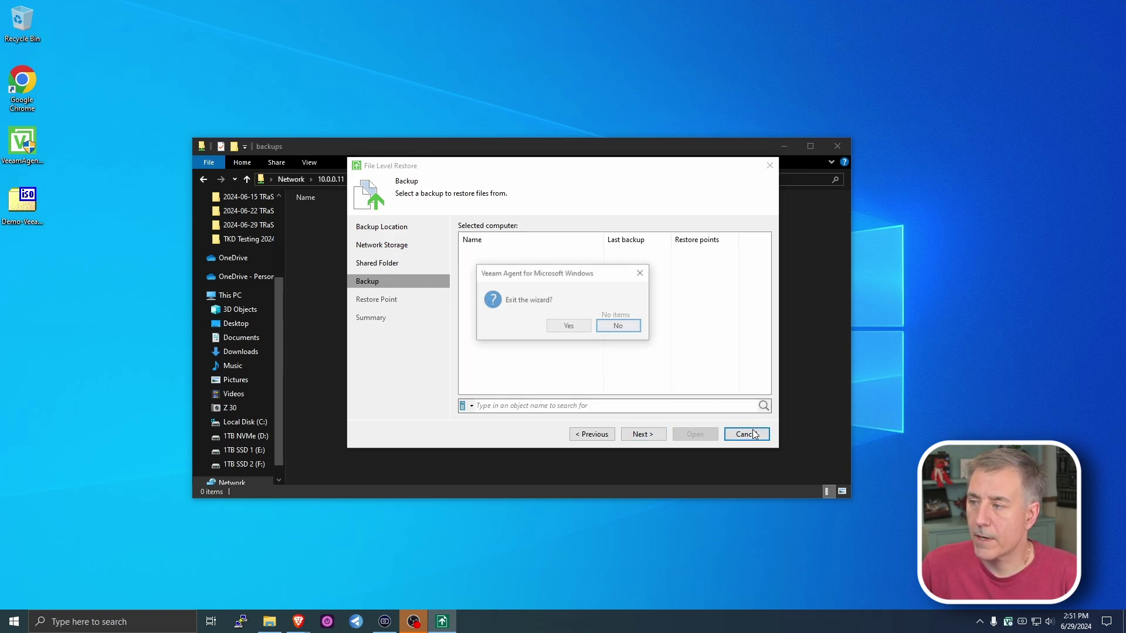
pyautogui.click(569, 326)
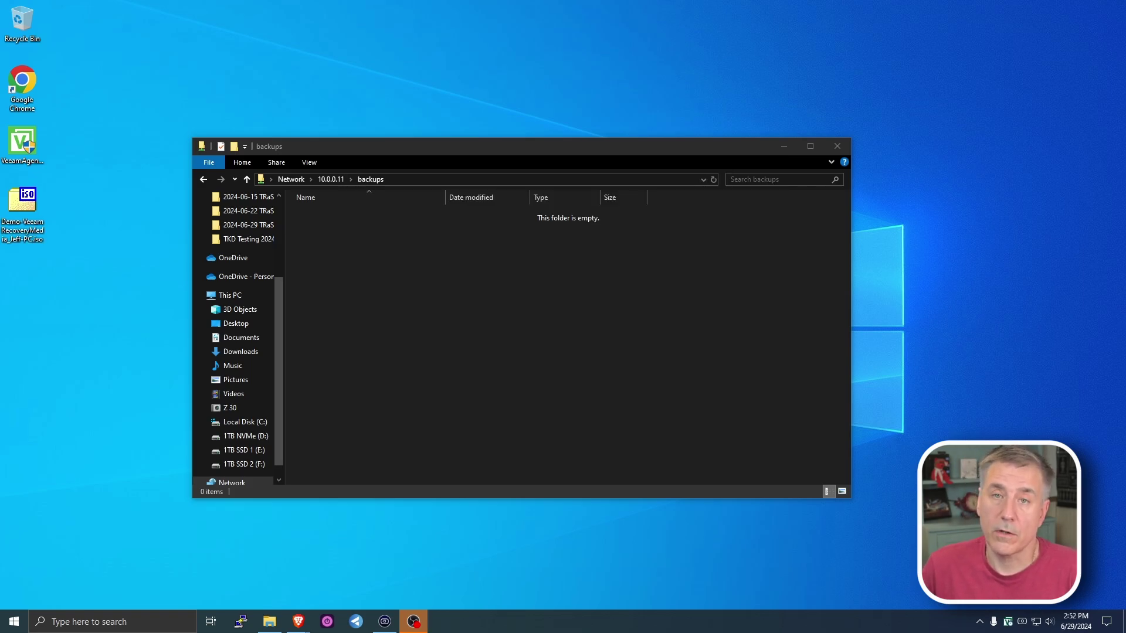
# - Start an individual-files restore from the Veeam tray menu
pyautogui.rightClick(1008, 622)
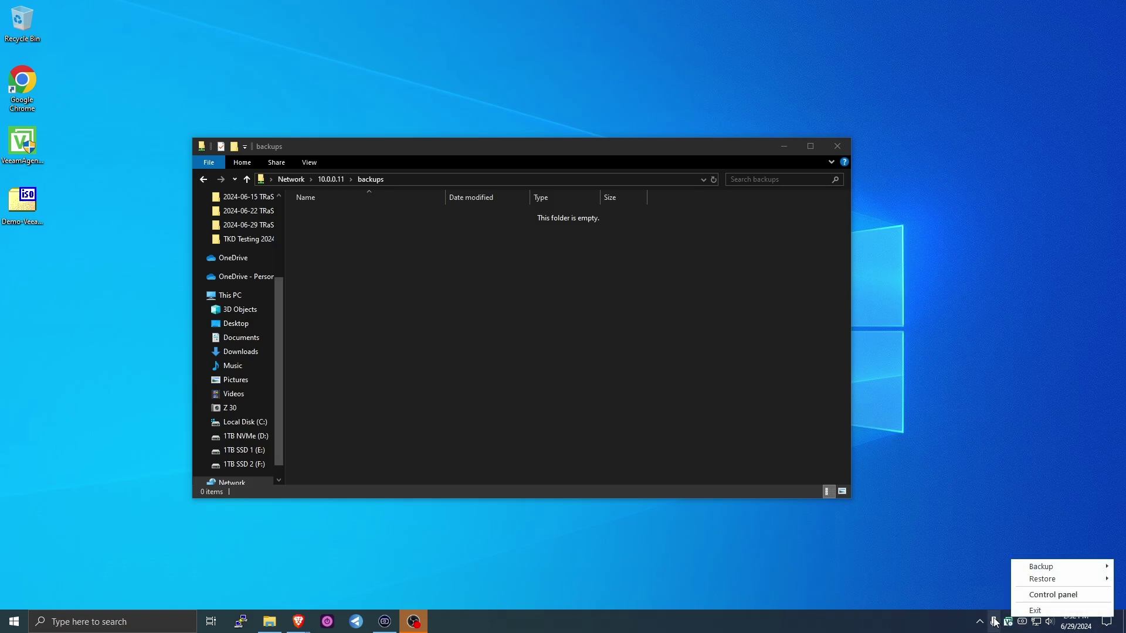
pyautogui.moveTo(1026, 580)
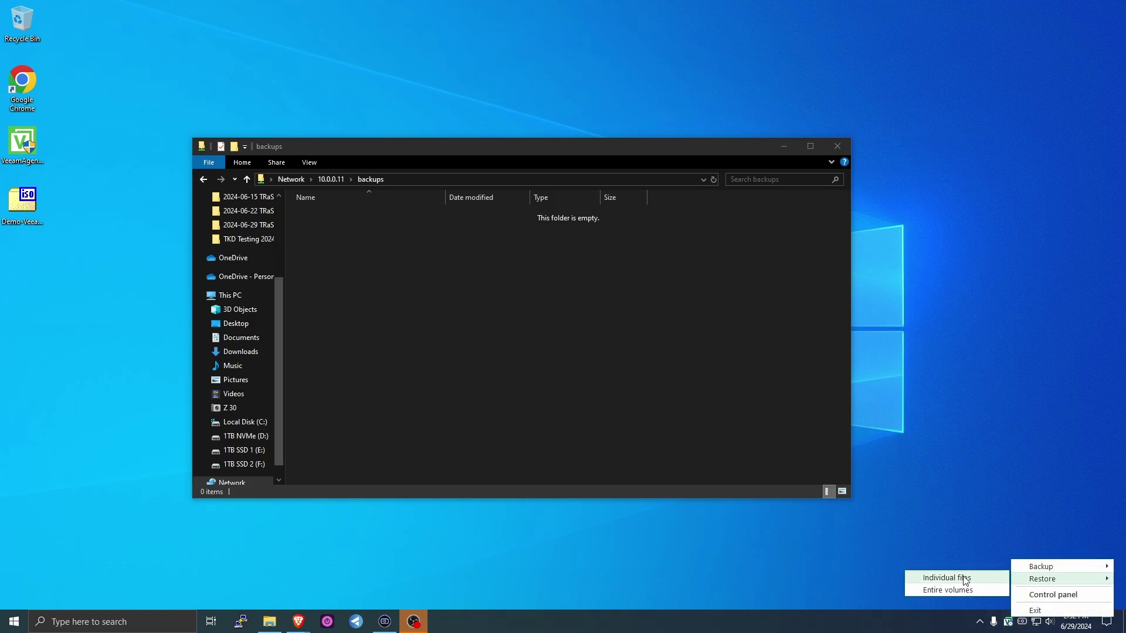
pyautogui.click(961, 579)
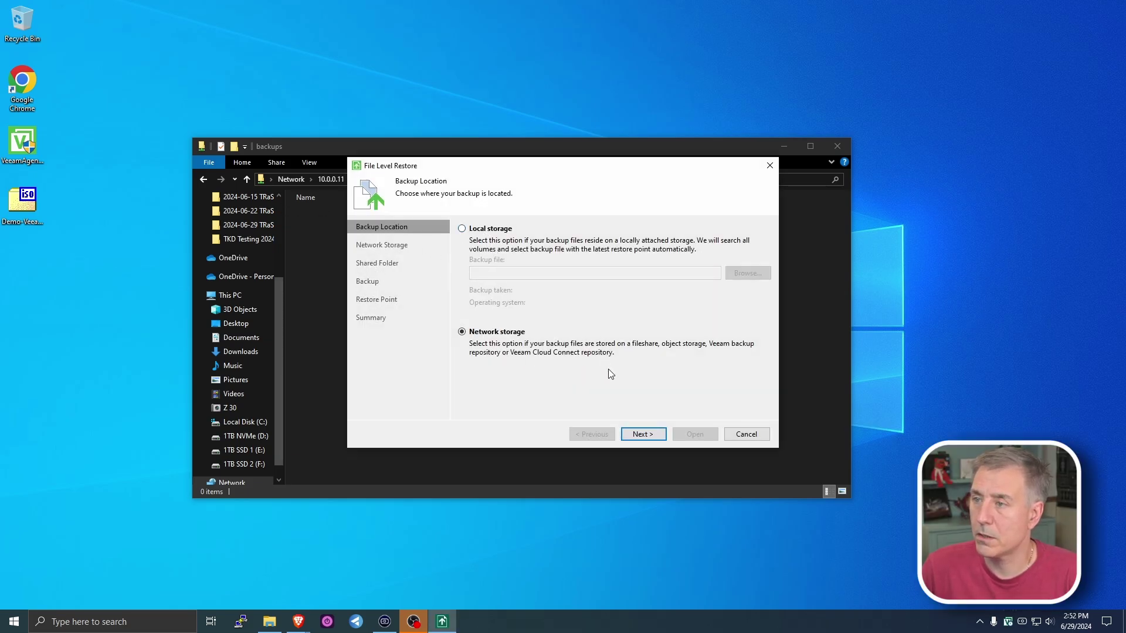
# - Choose network shared-folder storage and enter the share path \\10.0.0.11\backups
pyautogui.click(643, 435)
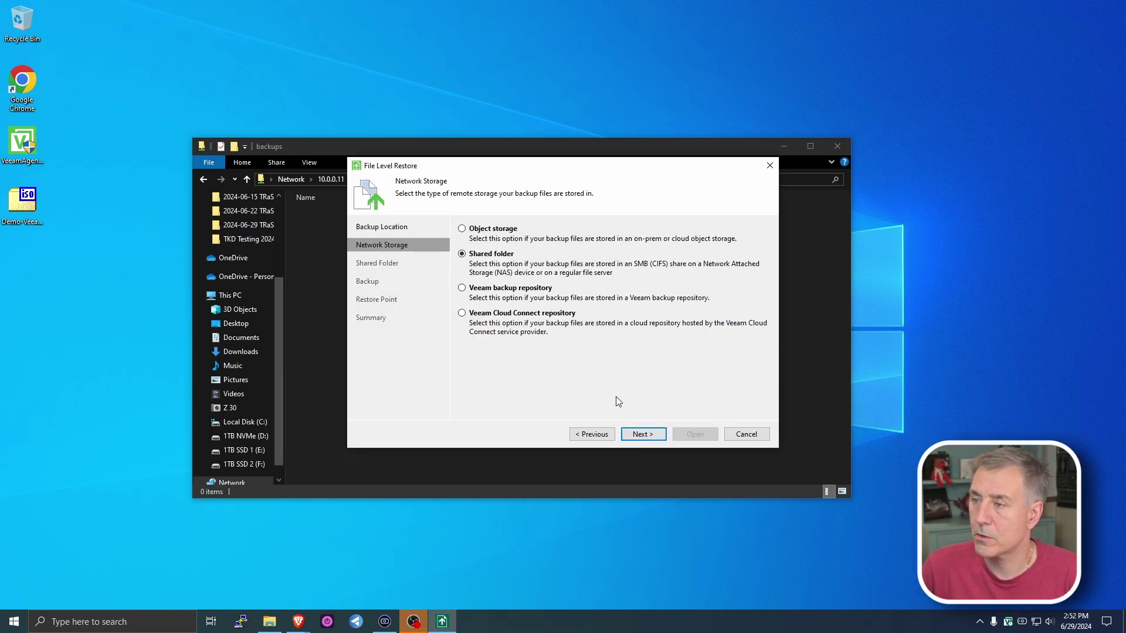
pyautogui.click(642, 435)
pyautogui.write('\\\\10.0.0.10\\backups')
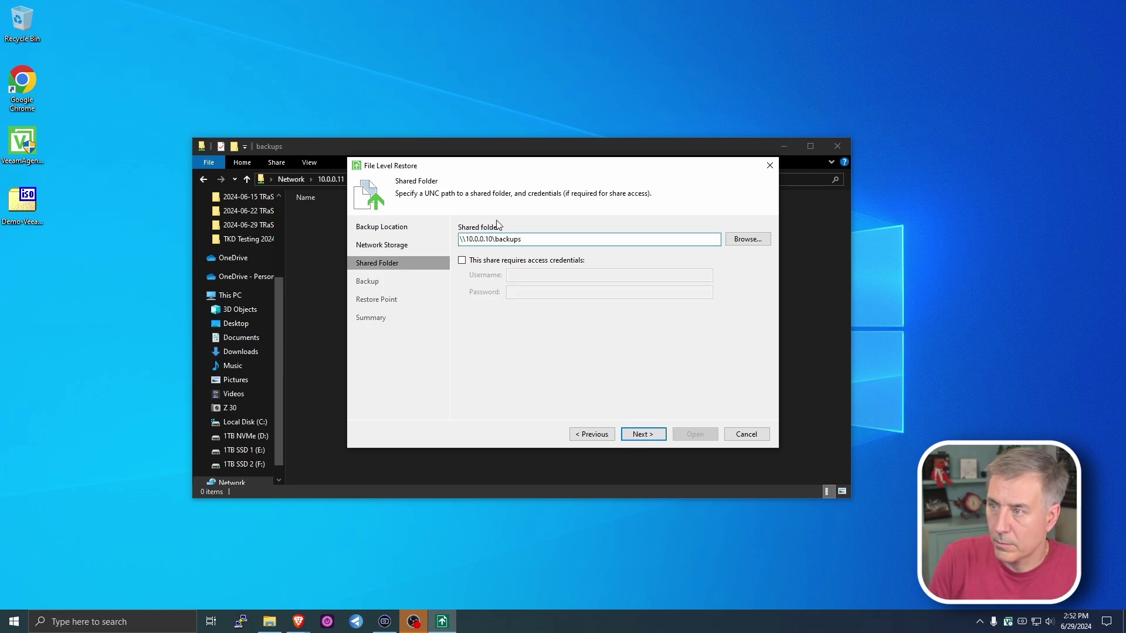
pyautogui.hotkey('alt', 'Tab')
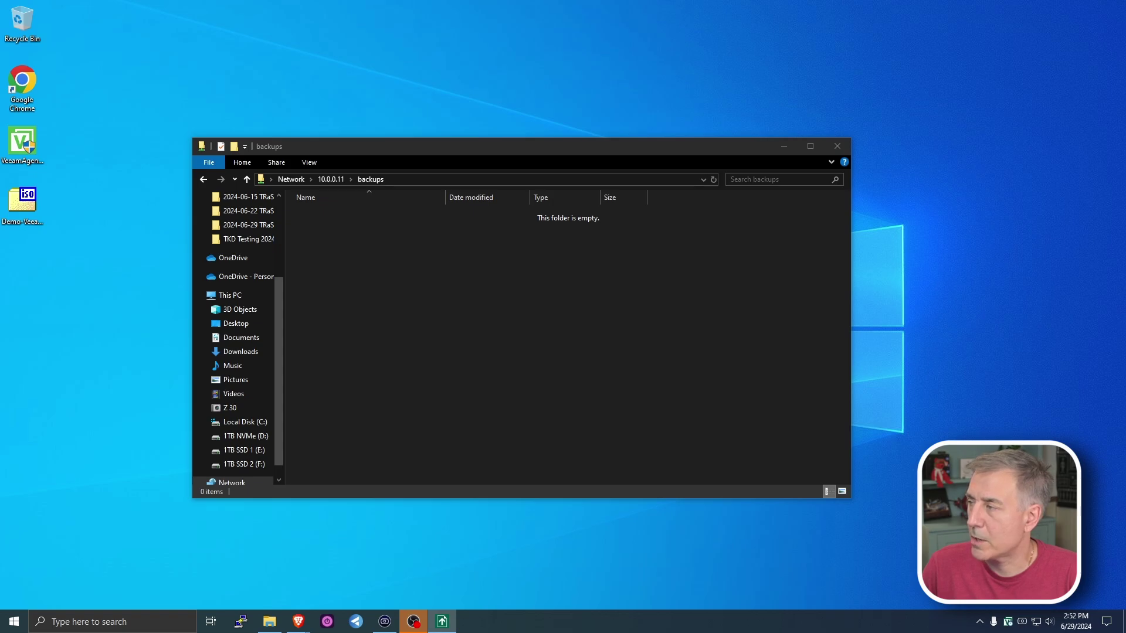
pyautogui.moveTo(1125, 182); pyautogui.dragTo(489, 183)
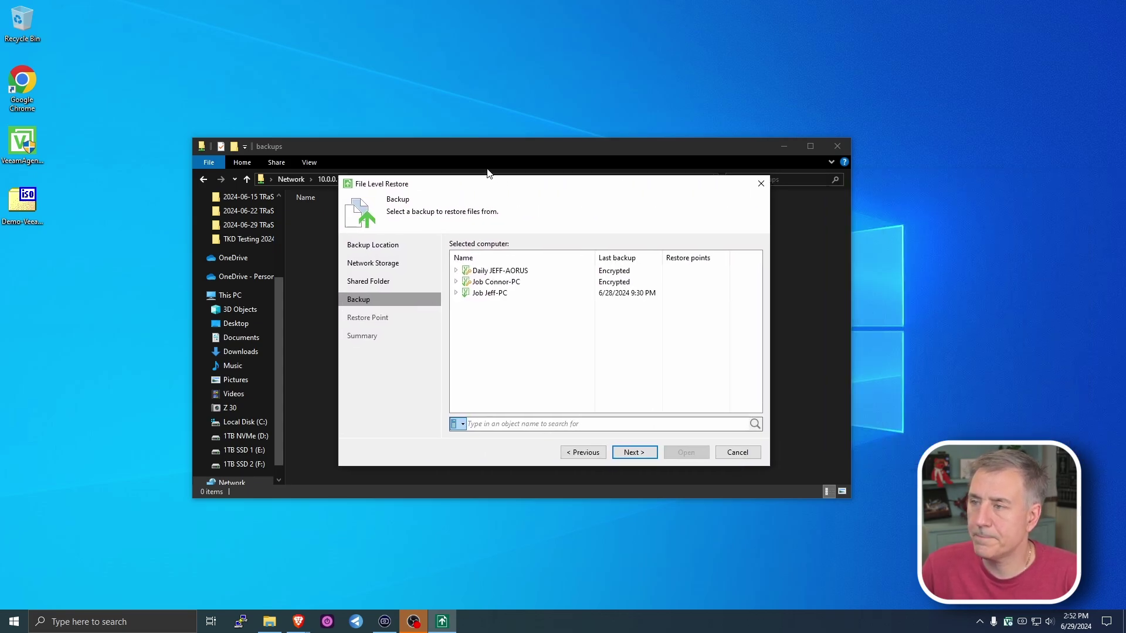
# - Unlock the encrypted Daily backup with its password and select the backed-up computer
pyautogui.click(490, 293)
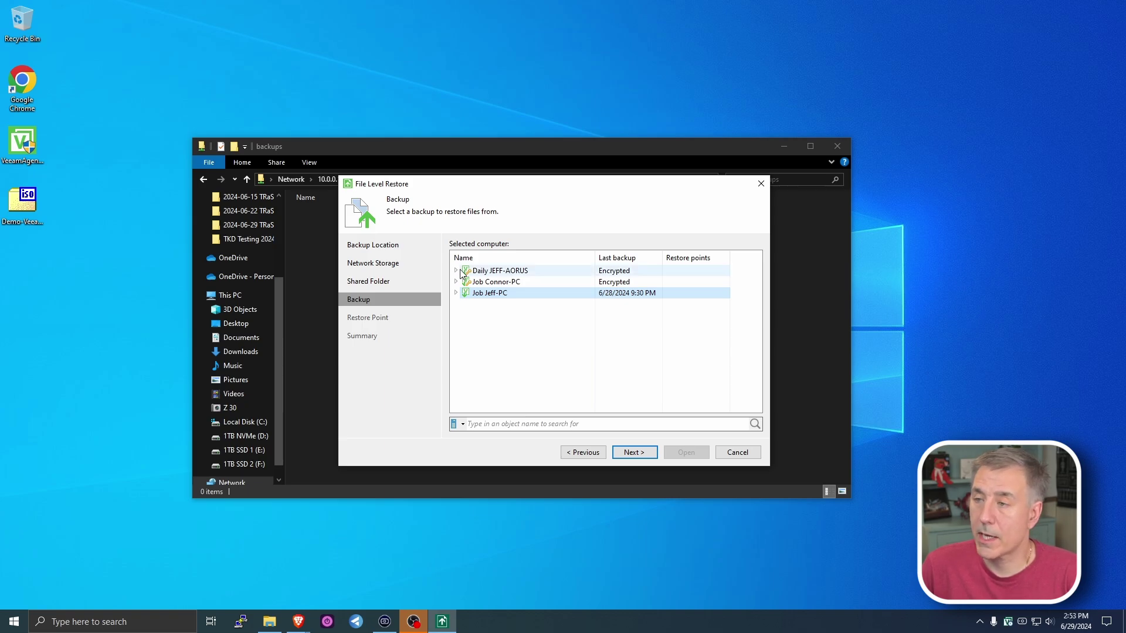
pyautogui.click(456, 270)
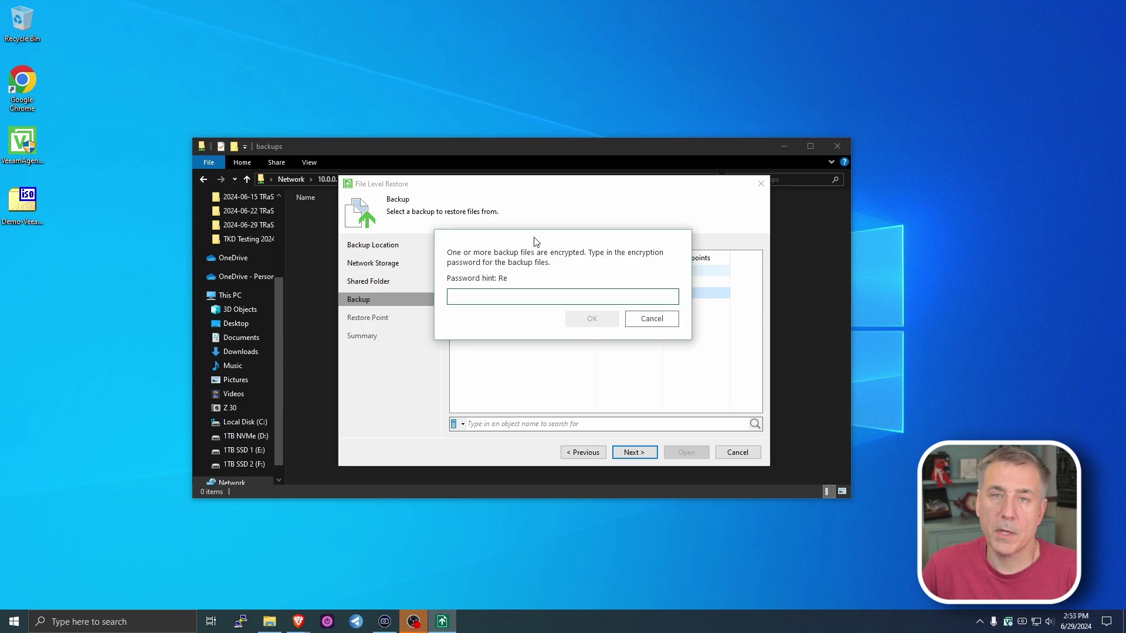
pyautogui.write('R')
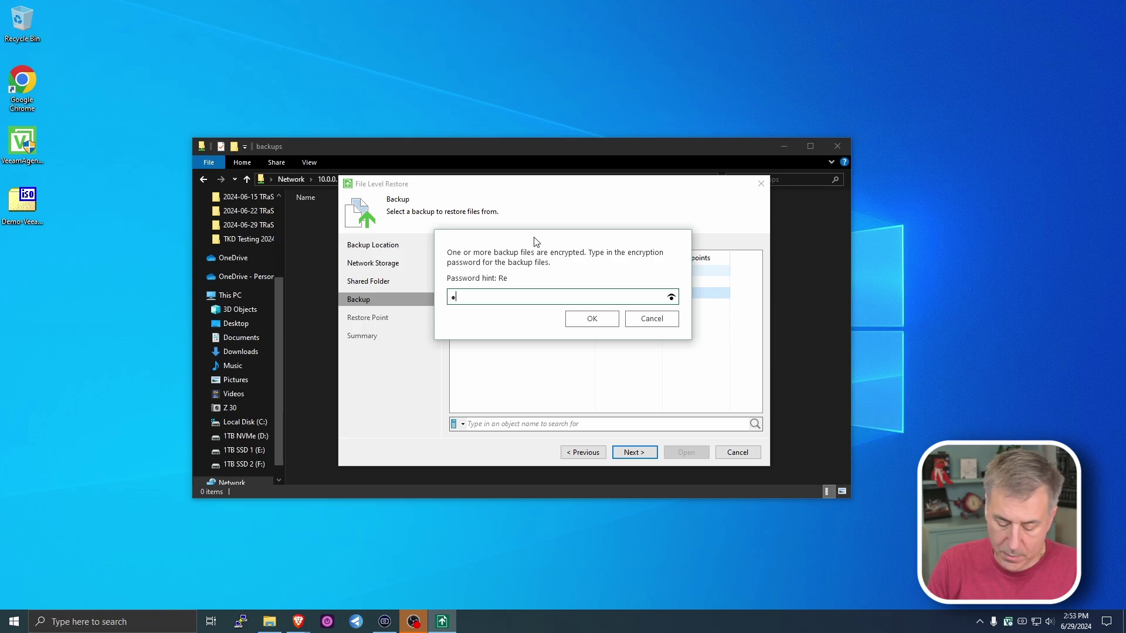
pyautogui.press('Return')
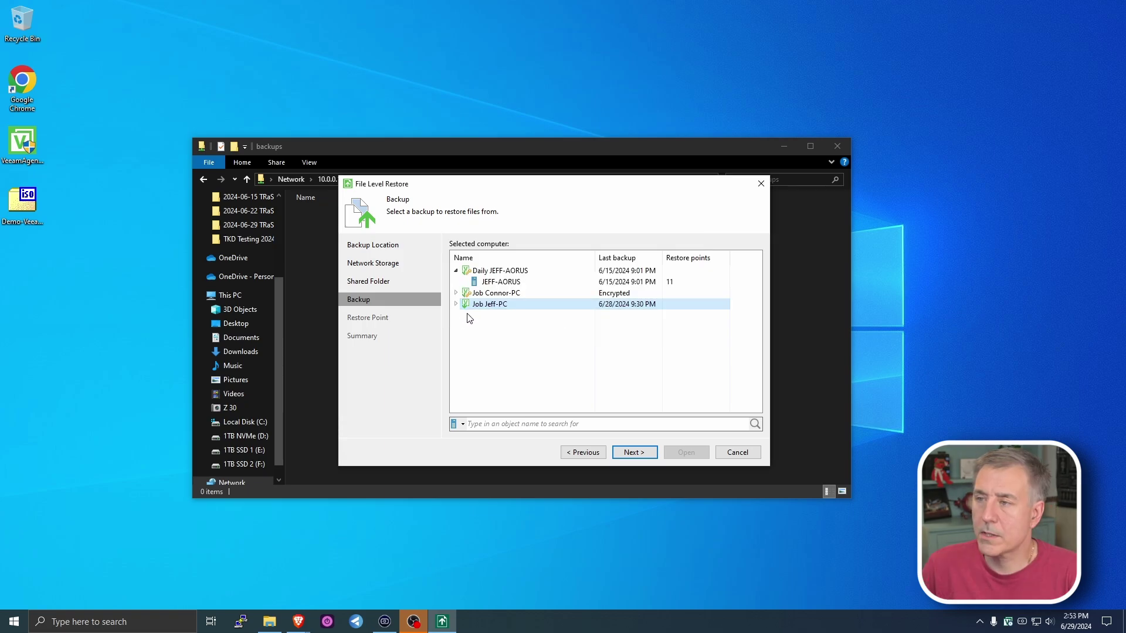
pyautogui.click(485, 284)
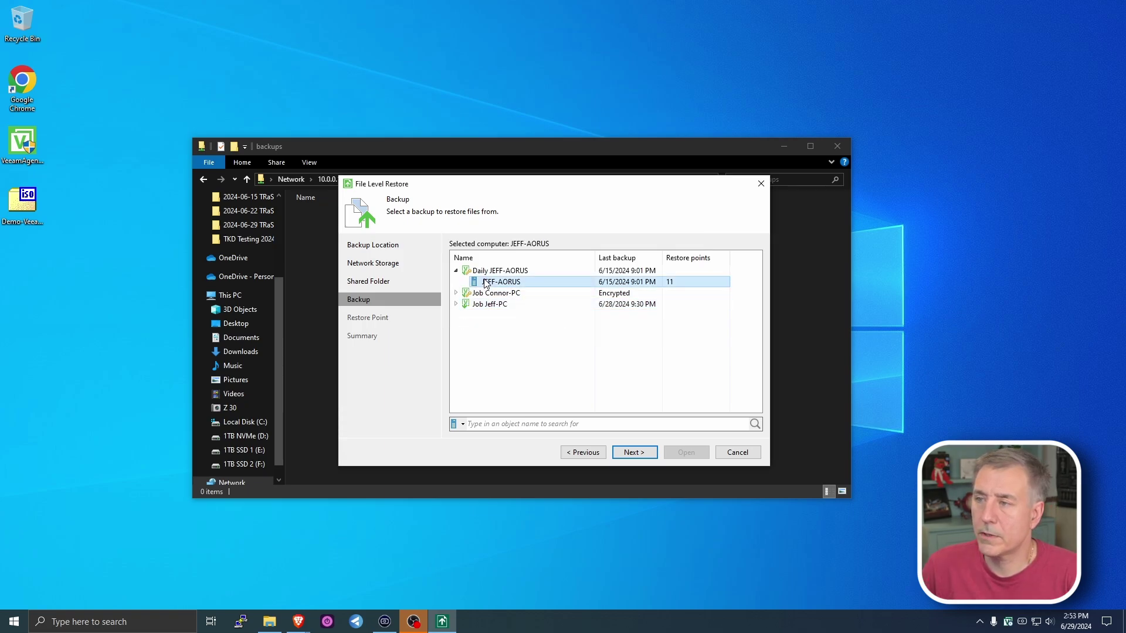
pyautogui.click(635, 452)
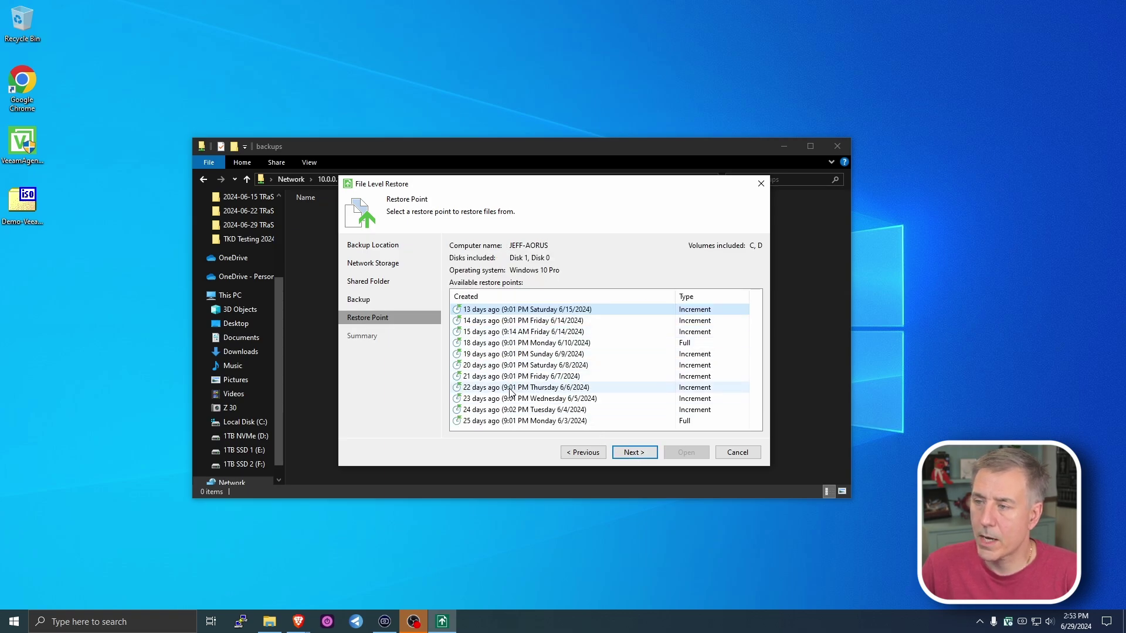
# - Choose the Saturday 6/8/2024 9:01 PM restore point and continue to the summary
pyautogui.click(525, 345)
pyautogui.click(551, 422)
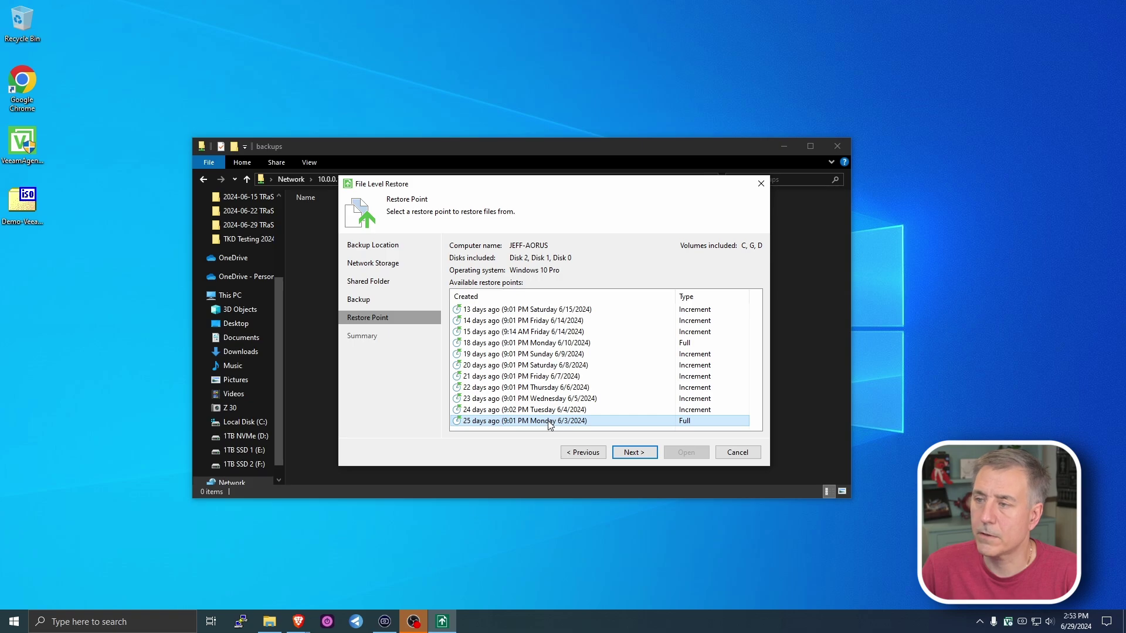
pyautogui.click(515, 367)
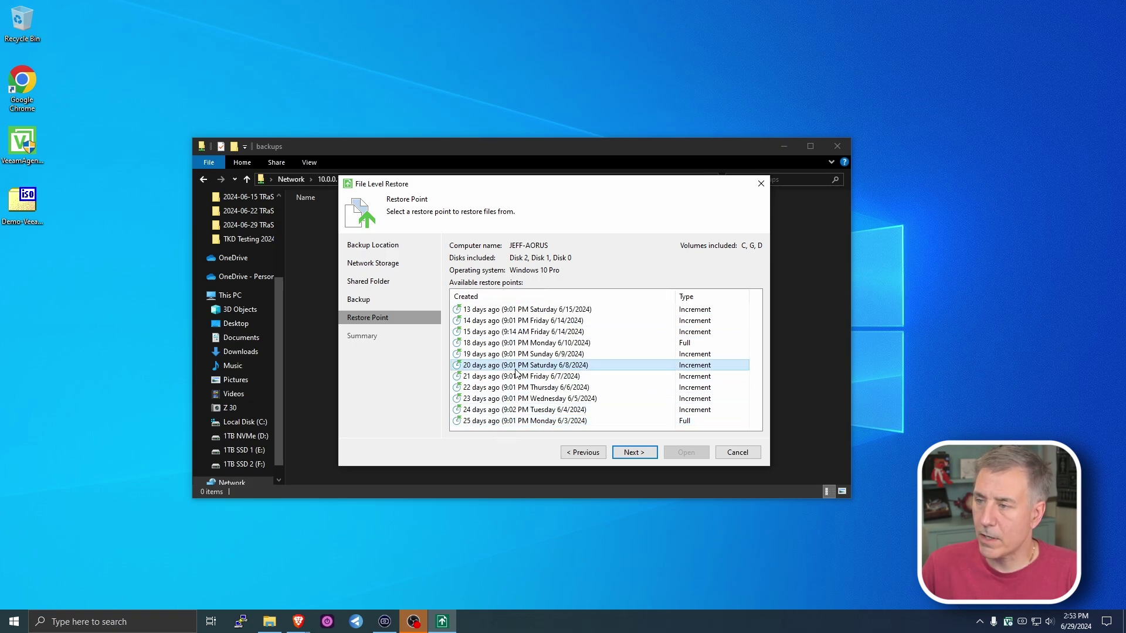
pyautogui.click(634, 453)
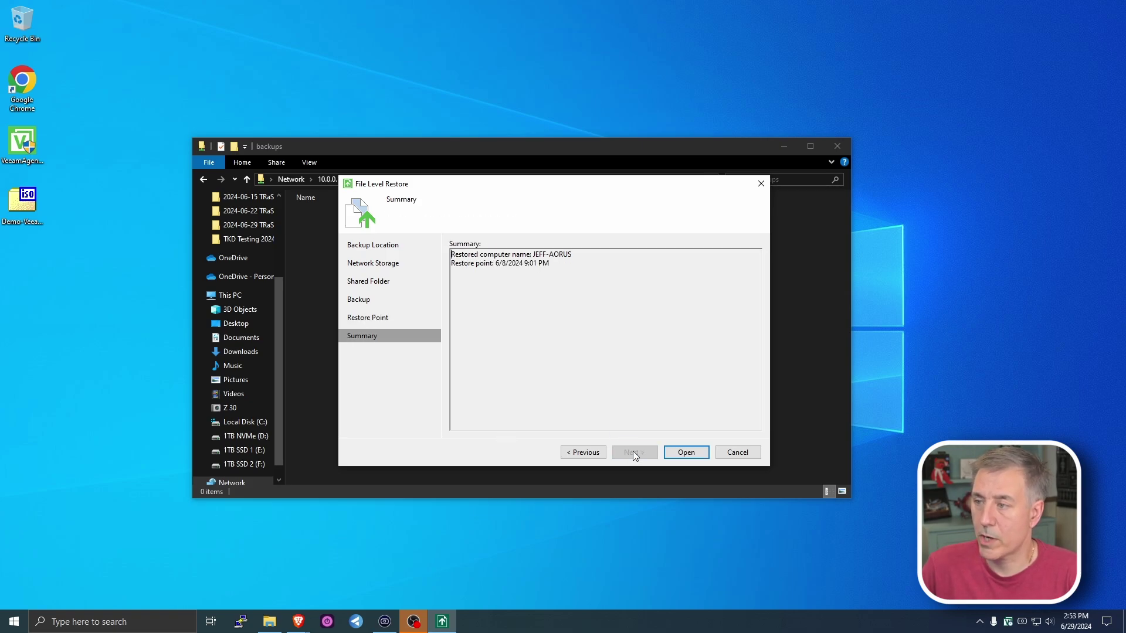
# - Open the 6/8/2024 restore point in the Backup Browser
pyautogui.click(688, 453)
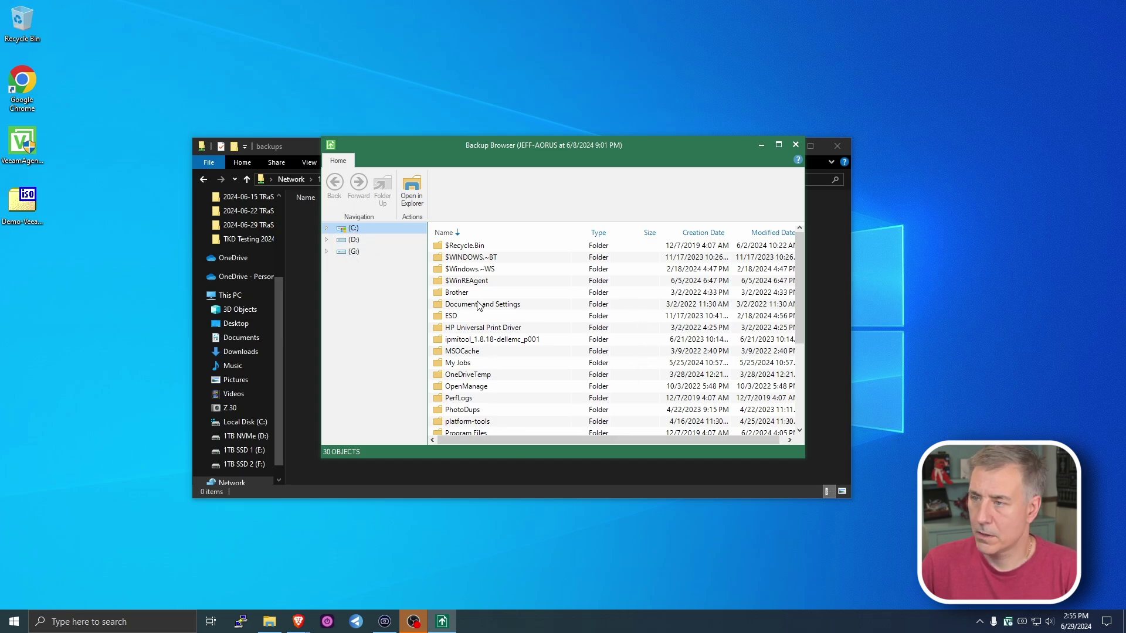
# - Copy the Brother folder from the backup into Desktop\Test Restore
pyautogui.click(459, 293)
pyautogui.rightClick(459, 294)
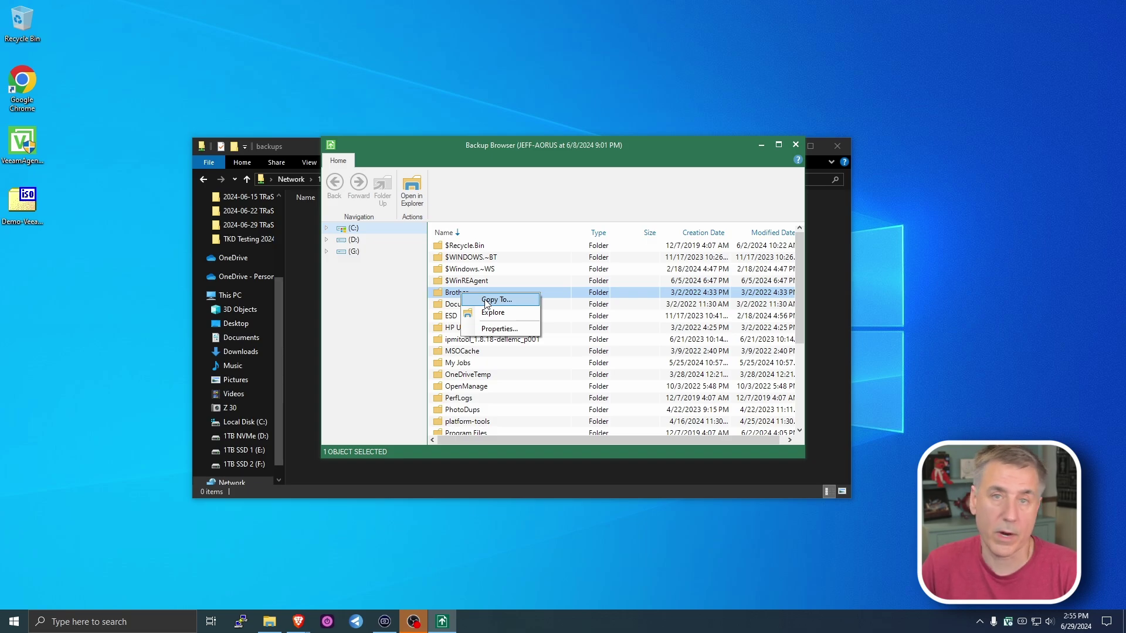
pyautogui.click(486, 300)
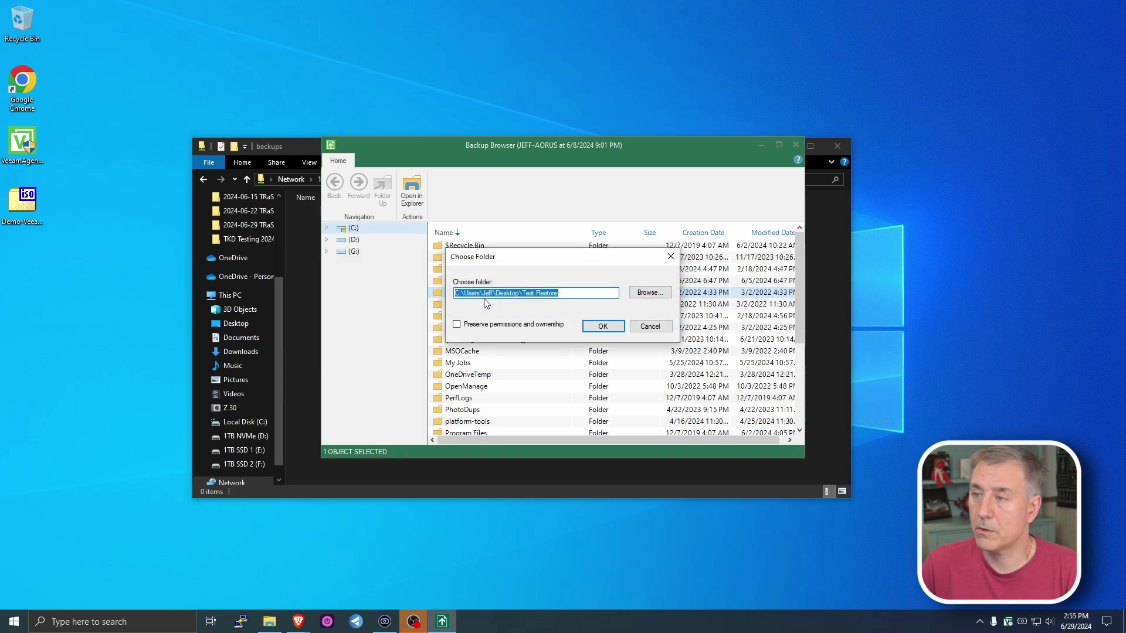
pyautogui.click(604, 326)
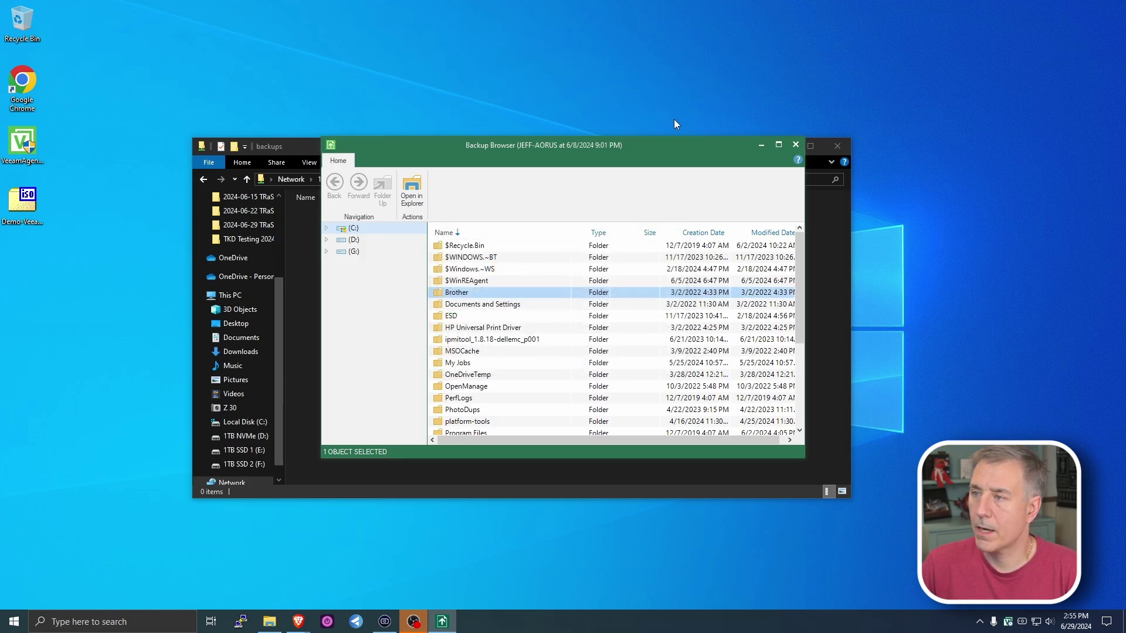
# - Inspect the restored Brother folder and its DrvLangChg subfolder, delete it, and close the Backup Browser
pyautogui.doubleClick(357, 227)
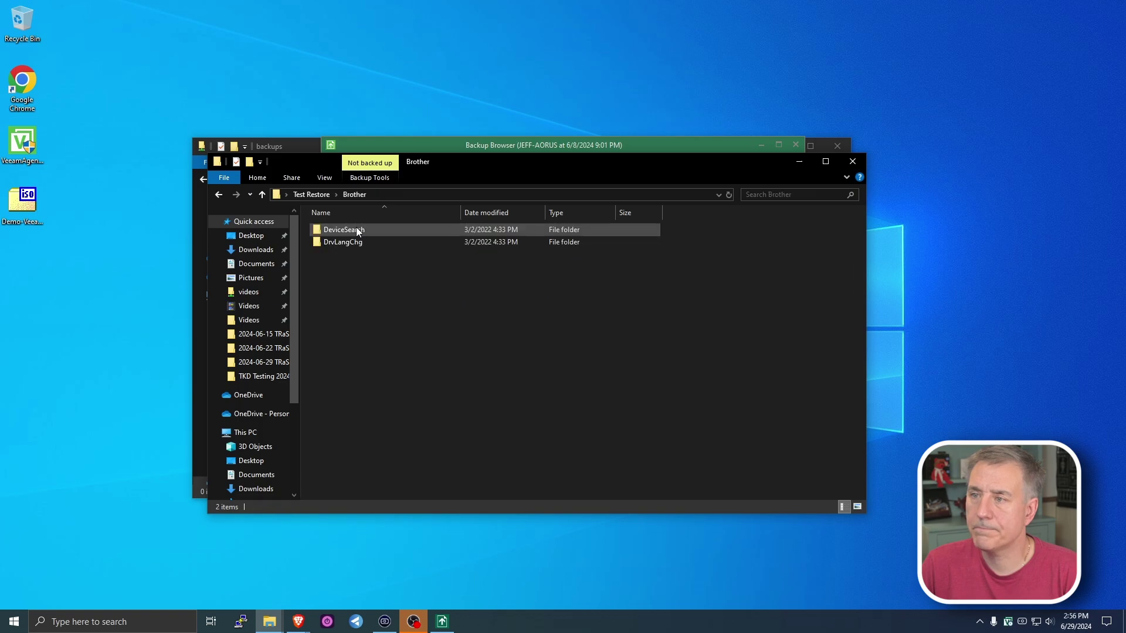
pyautogui.doubleClick(332, 240)
pyautogui.click(311, 194)
pyautogui.rightClick(343, 230)
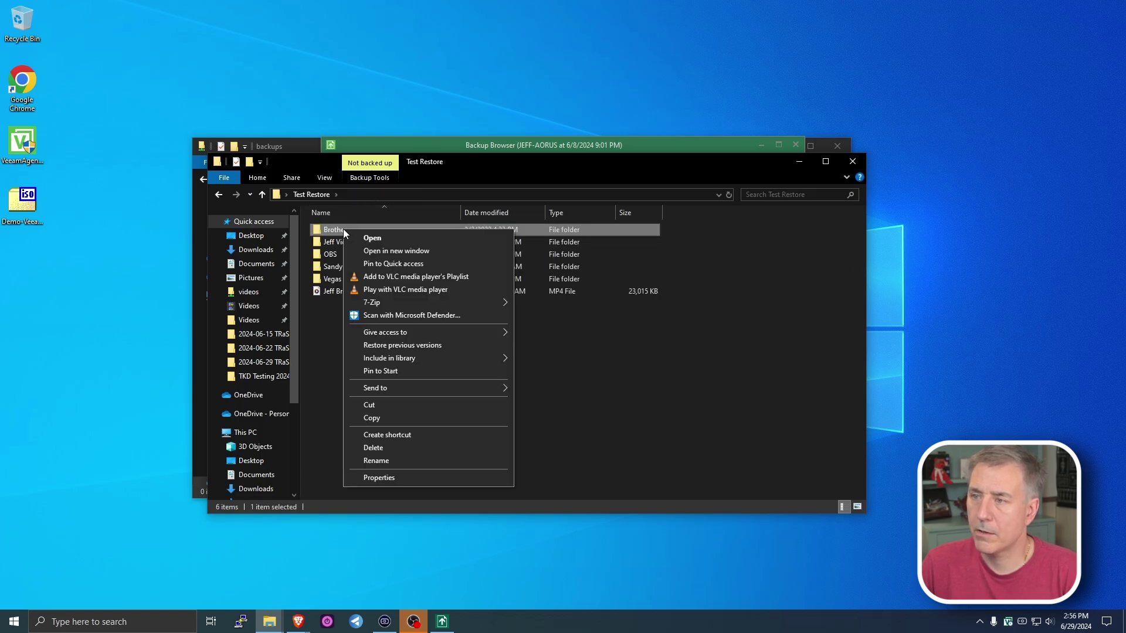
pyautogui.click(373, 447)
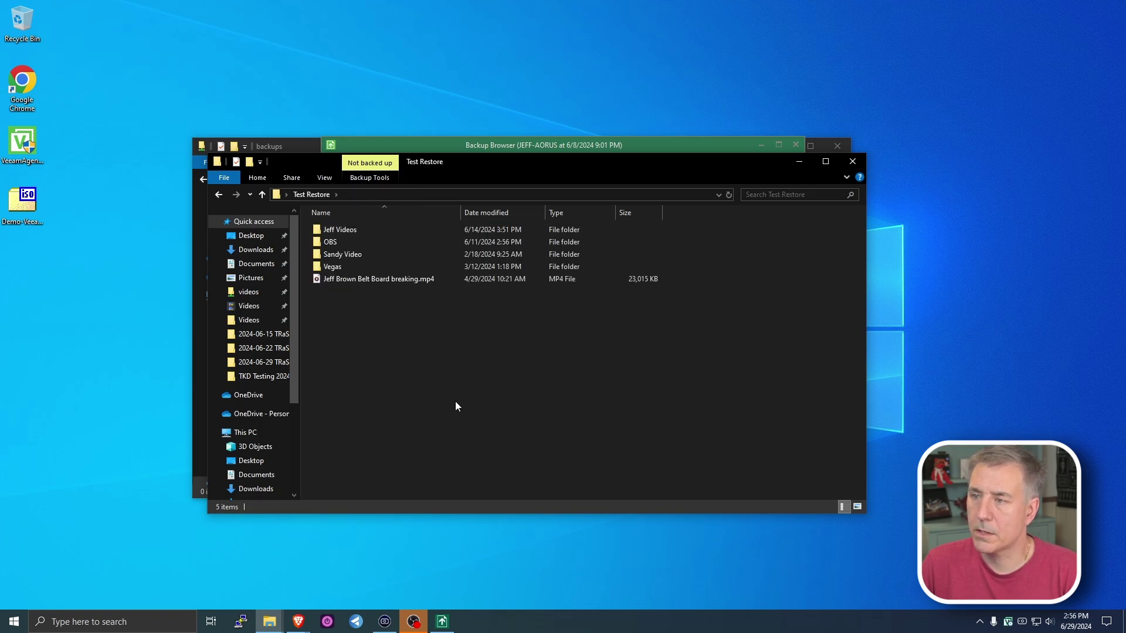
pyautogui.hotkey('alt', 'F4')
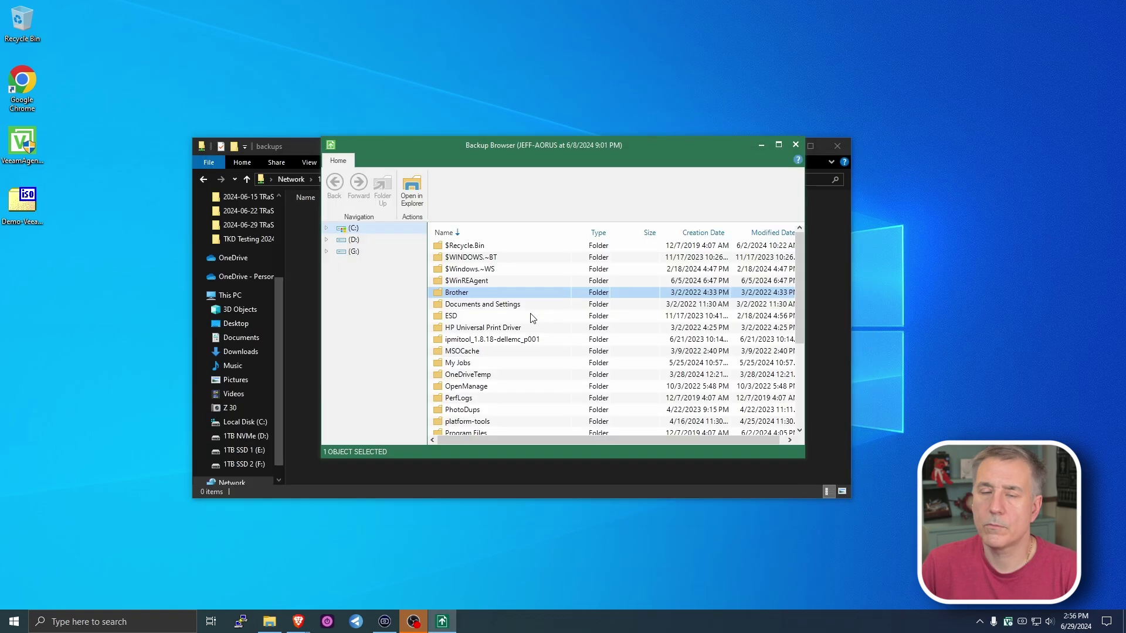
pyautogui.click(795, 145)
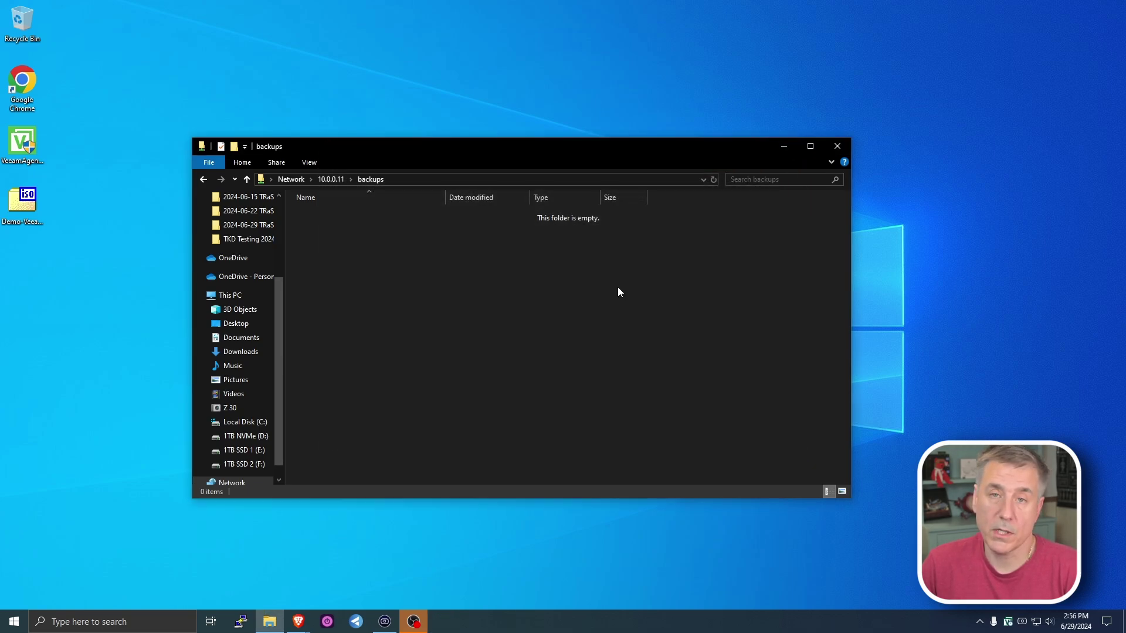